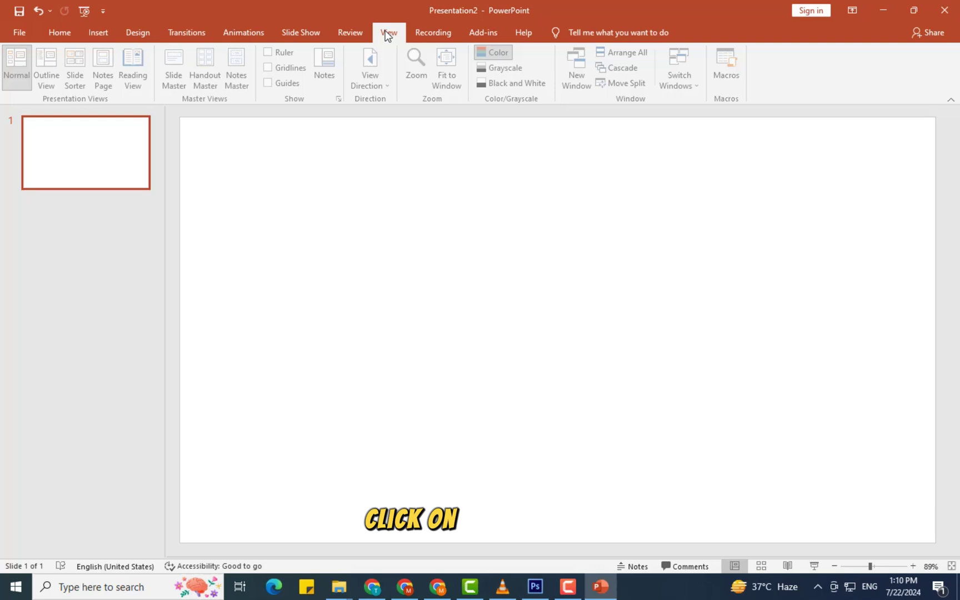
# Step: In Slide Master view, delete all footer placeholders from the Blank layout
pyautogui.click(177, 77)
pyautogui.scroll(-5, 100, 245)
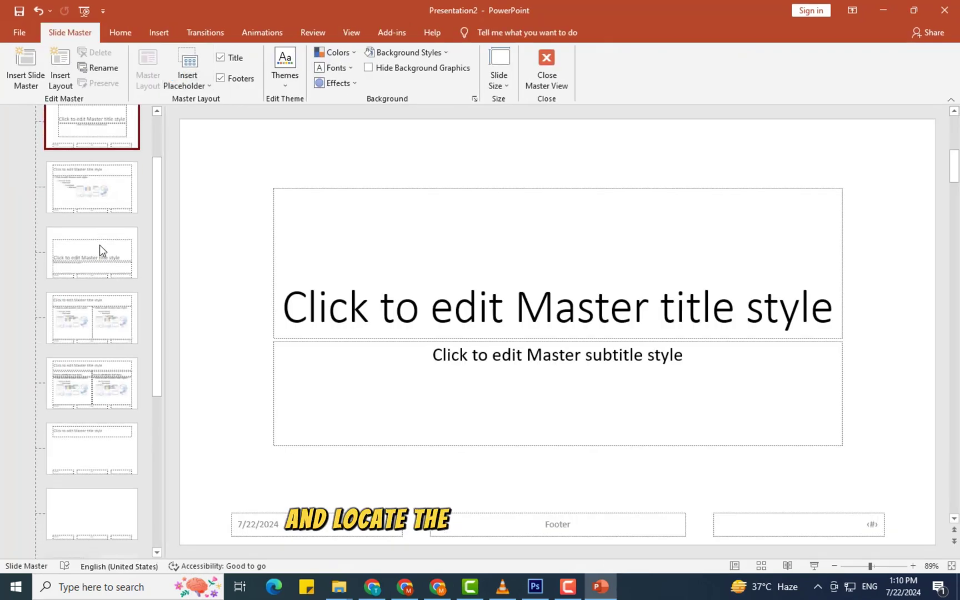
pyautogui.click(108, 408)
pyautogui.hotkey('ctrl', 'a')
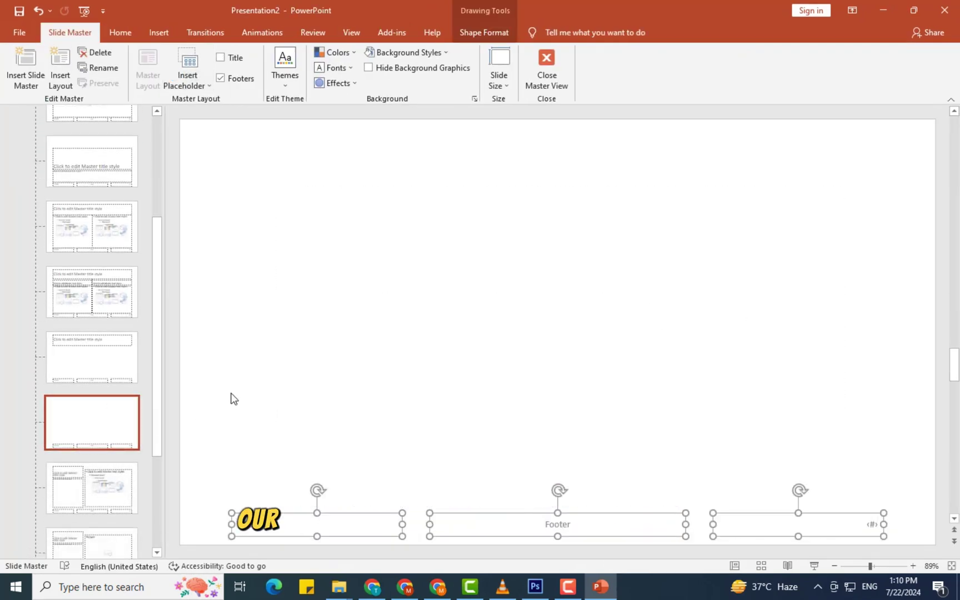
pyautogui.press('Delete')
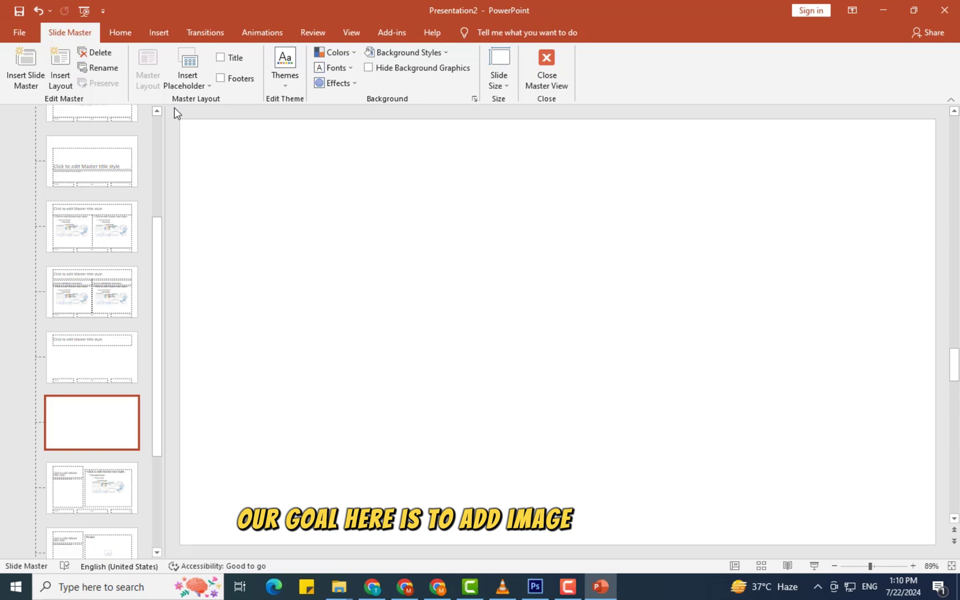
# Step: Draw a 4.25 by 3 inch picture placeholder on the layout and position it
pyautogui.click(196, 88)
pyautogui.click(200, 163)
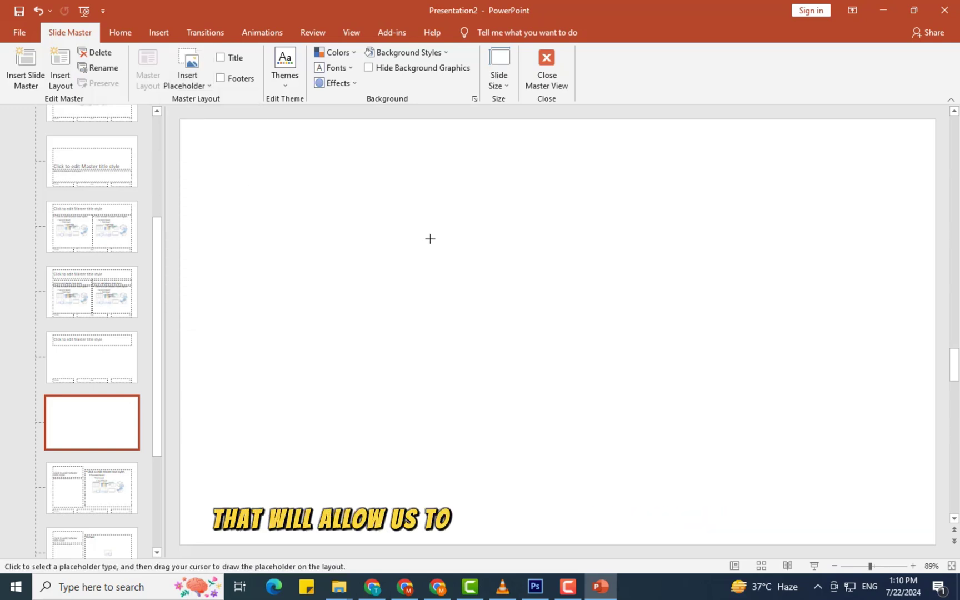
pyautogui.moveTo(447, 240); pyautogui.dragTo(596, 446)
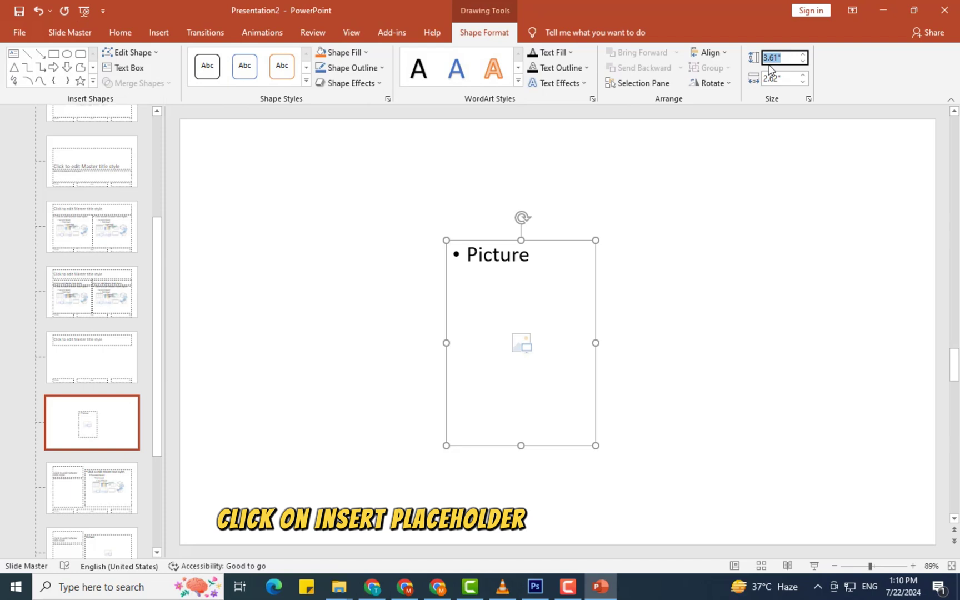
pyautogui.write('3')
pyautogui.press('Return')
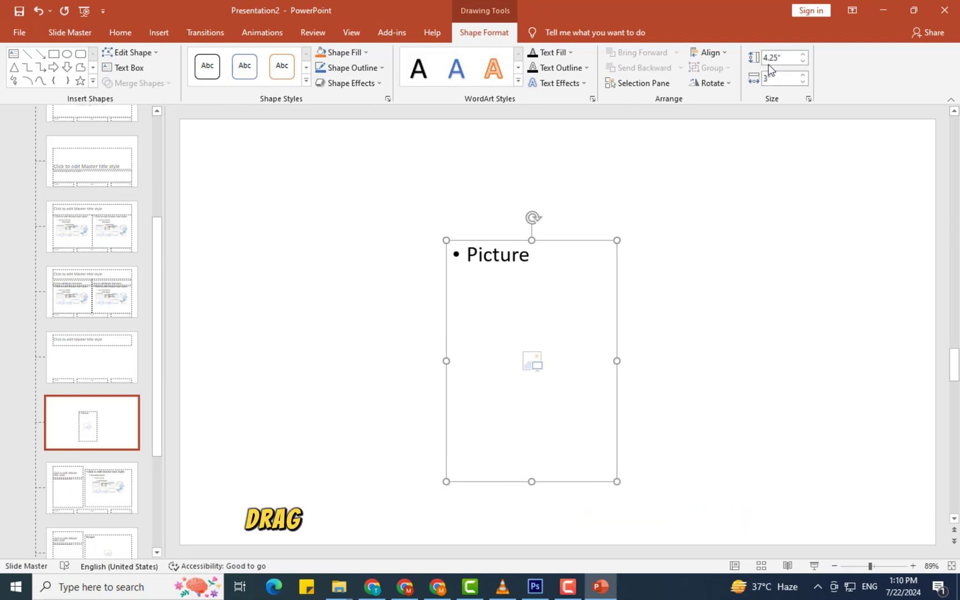
pyautogui.scroll(-1, 699, 236)
pyautogui.scroll(-1, 699, 235)
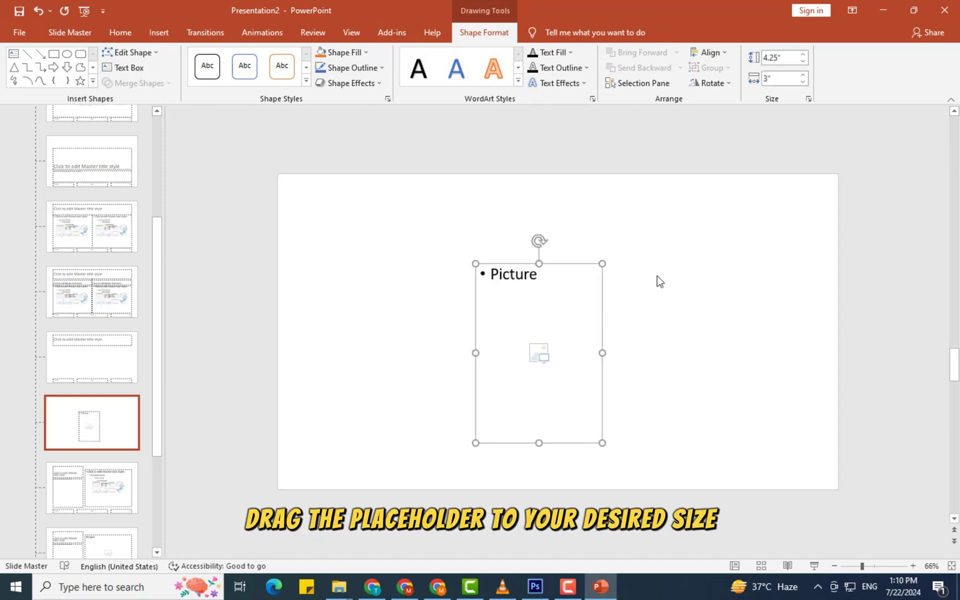
pyautogui.moveTo(583, 328); pyautogui.dragTo(791, 300)
pyautogui.scroll(-1, 600, 313)
# Step: Copy and paste the picture placeholder into a row of seven evenly spaced copies
pyautogui.hotkey('ctrl', 'c')
pyautogui.hotkey('ctrl', 'v')
pyautogui.hotkey('ctrl', 'v')
pyautogui.scroll(-1, 791, 300)
pyautogui.hotkey('ctrl', 'v')
pyautogui.moveTo(724, 311); pyautogui.dragTo(351, 301)
pyautogui.hotkey('ctrl', 'v')
pyautogui.hotkey('ctrl', 'v')
pyautogui.hotkey('ctrl', 'v')
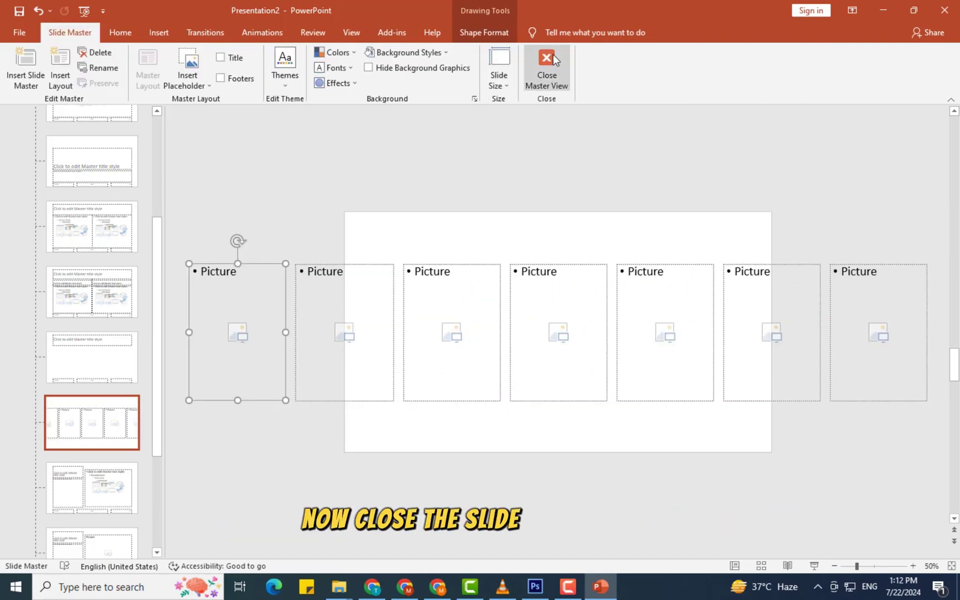
# Step: Leave Master view and add a new slide using the custom picture layout
pyautogui.click(547, 59)
pyautogui.click(99, 32)
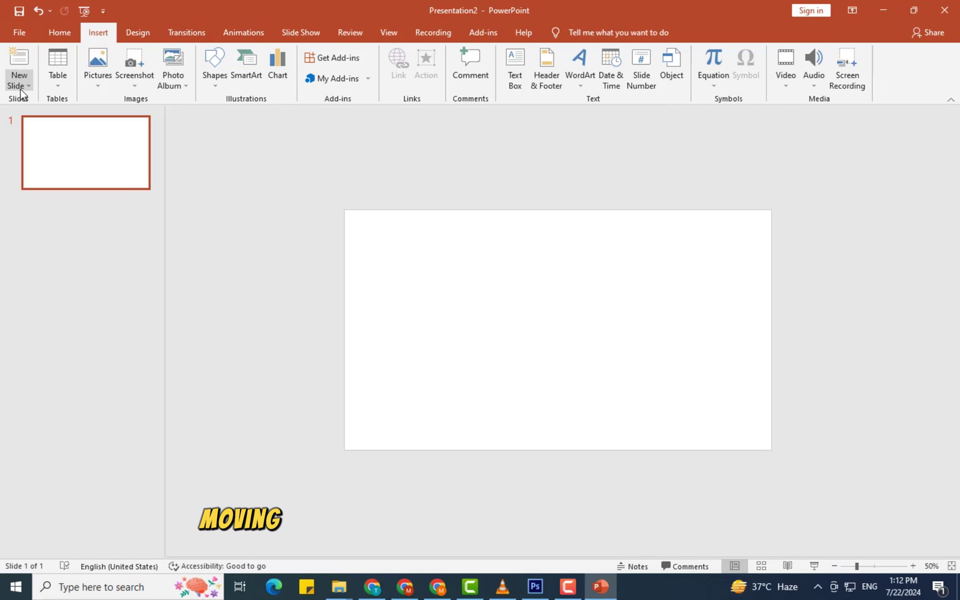
pyautogui.click(21, 86)
pyautogui.click(48, 257)
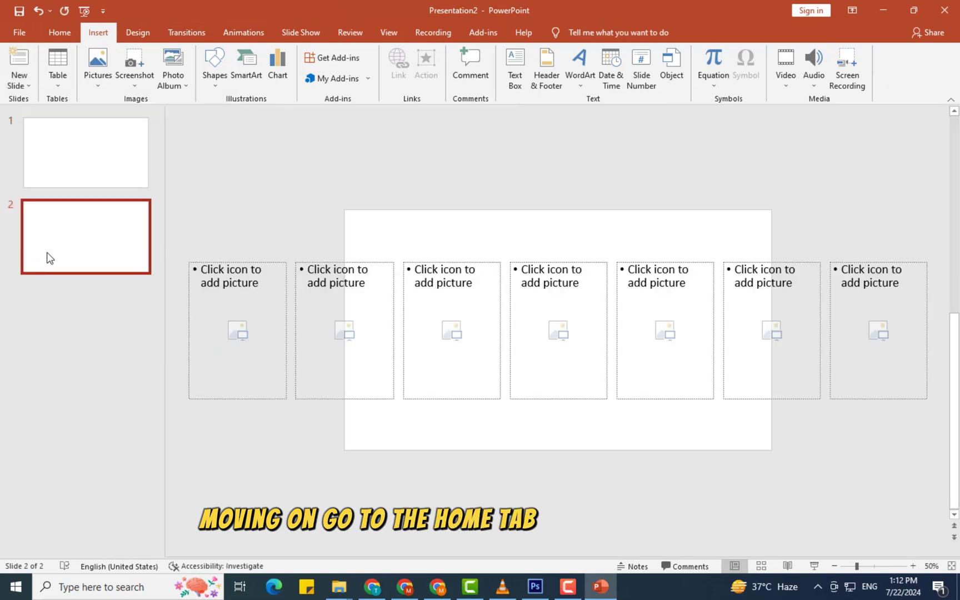
# Step: Fill the first three placeholders with the Burger, cola and Fries photos
pyautogui.click(238, 331)
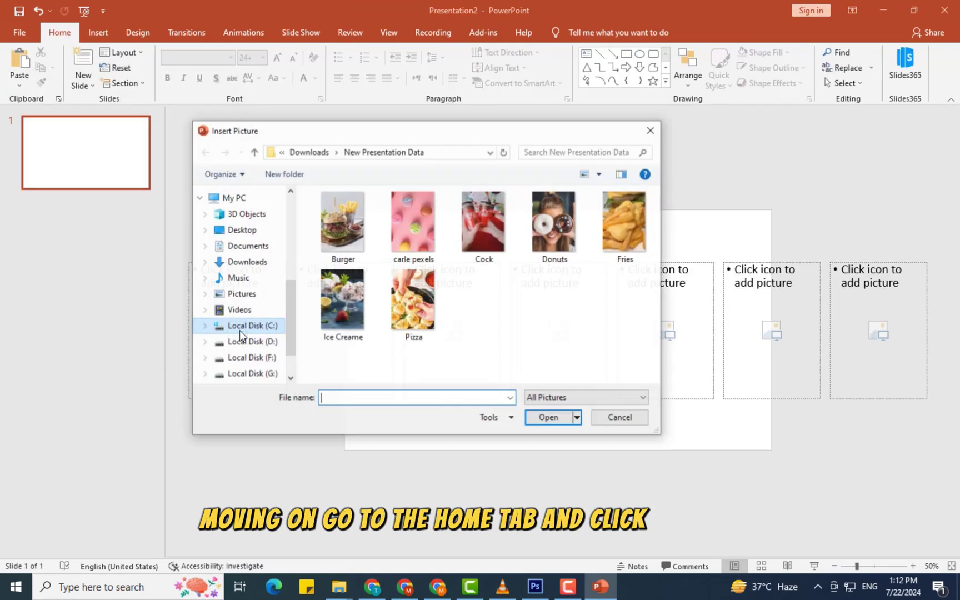
pyautogui.click(338, 221)
pyautogui.click(556, 418)
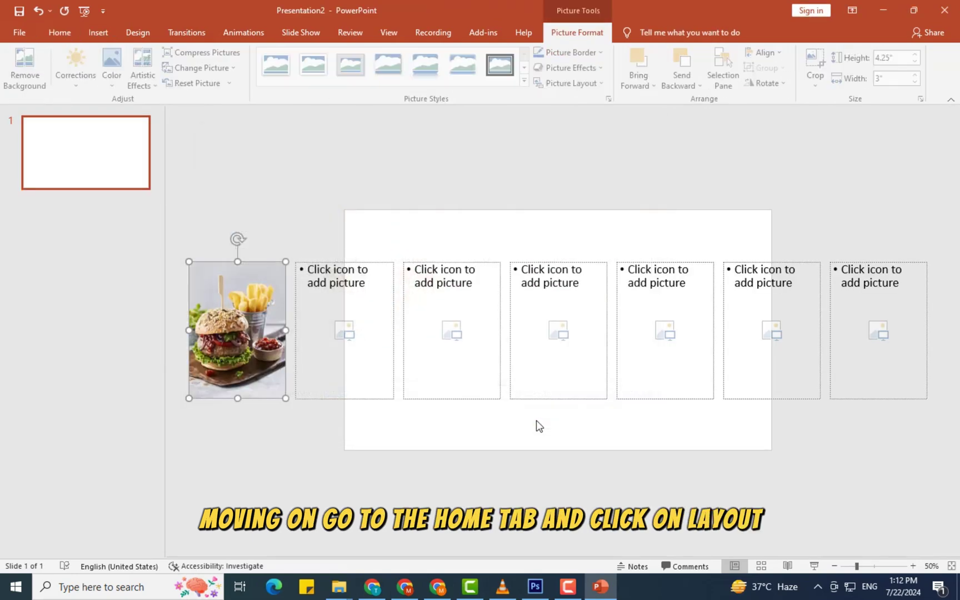
pyautogui.click(348, 332)
pyautogui.click(485, 279)
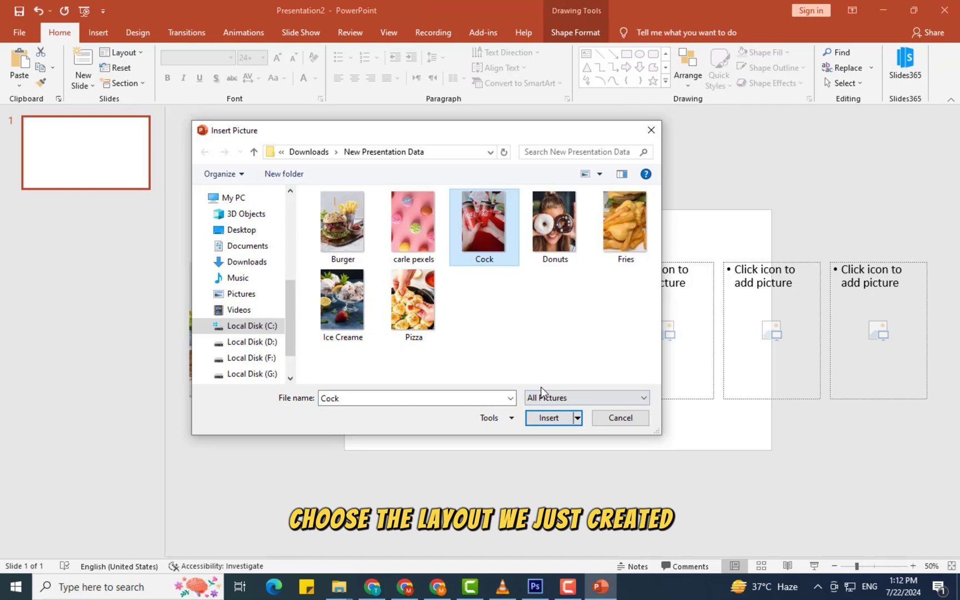
pyautogui.click(548, 415)
pyautogui.click(451, 332)
pyautogui.click(622, 221)
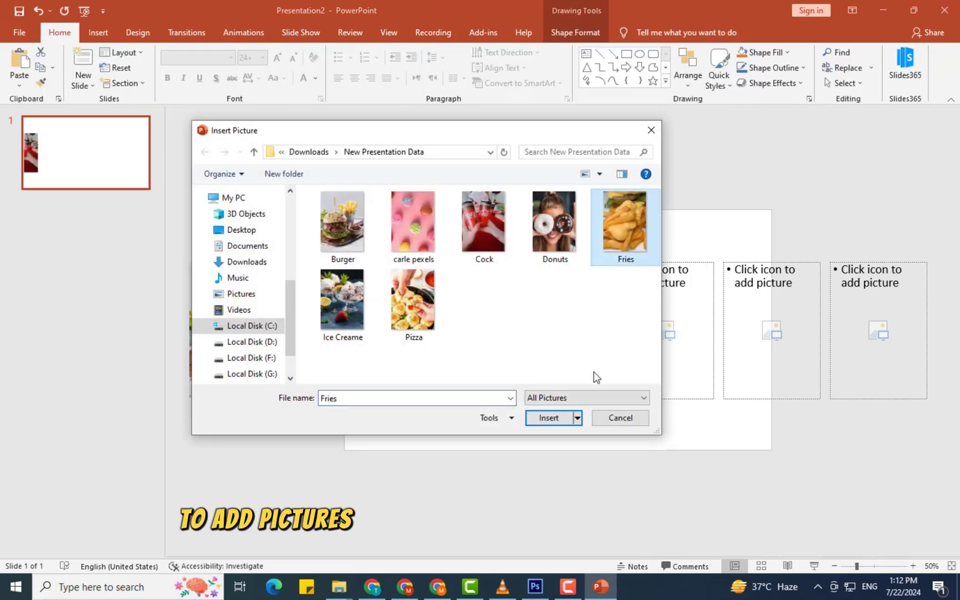
pyautogui.click(551, 415)
# Step: Fill the remaining four placeholders with the macaron, Pizza, Donuts and Ice Creame photos
pyautogui.click(559, 332)
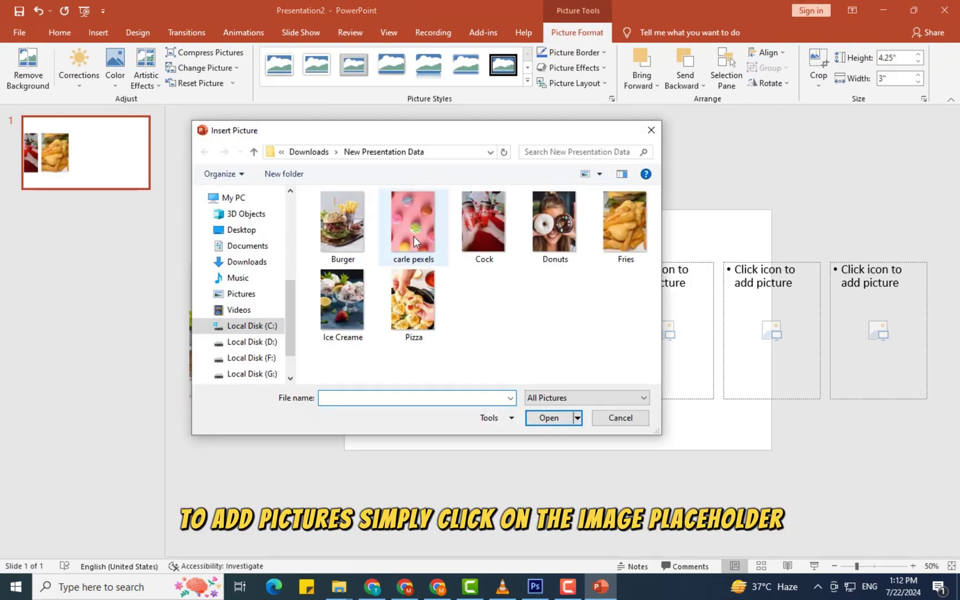
pyautogui.click(414, 226)
pyautogui.click(544, 423)
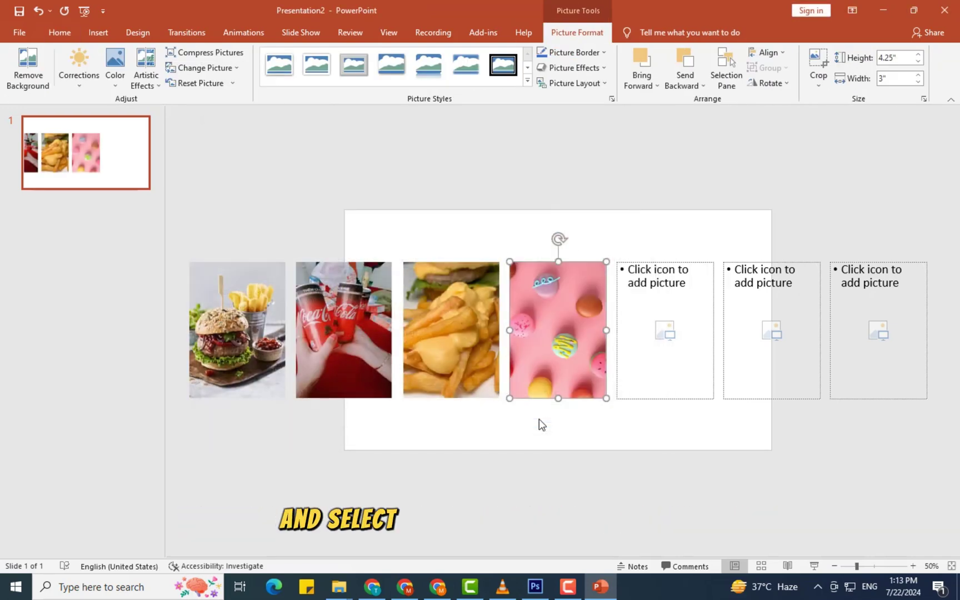
pyautogui.click(670, 335)
pyautogui.doubleClick(414, 303)
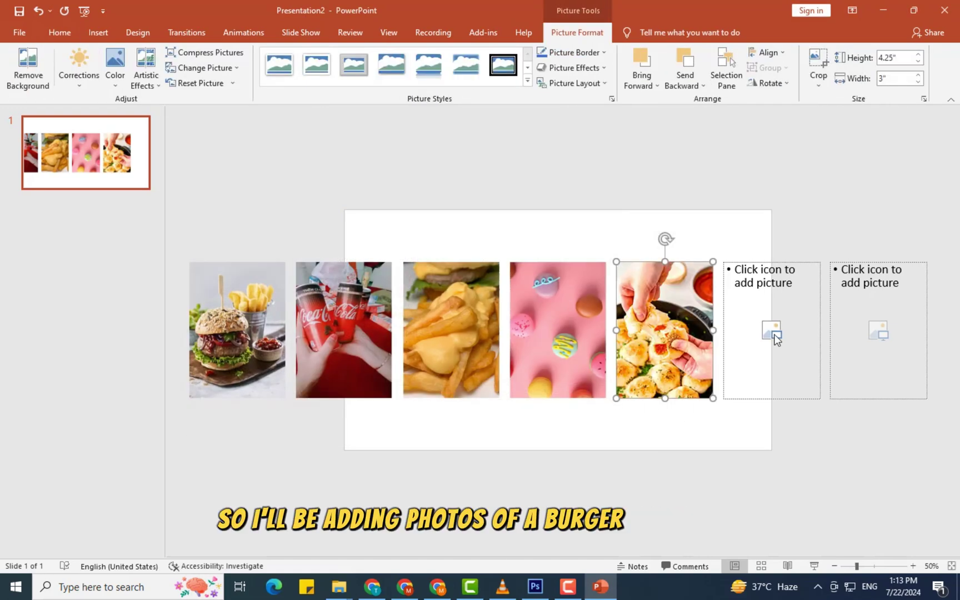
pyautogui.click(774, 334)
pyautogui.click(583, 225)
pyautogui.click(563, 420)
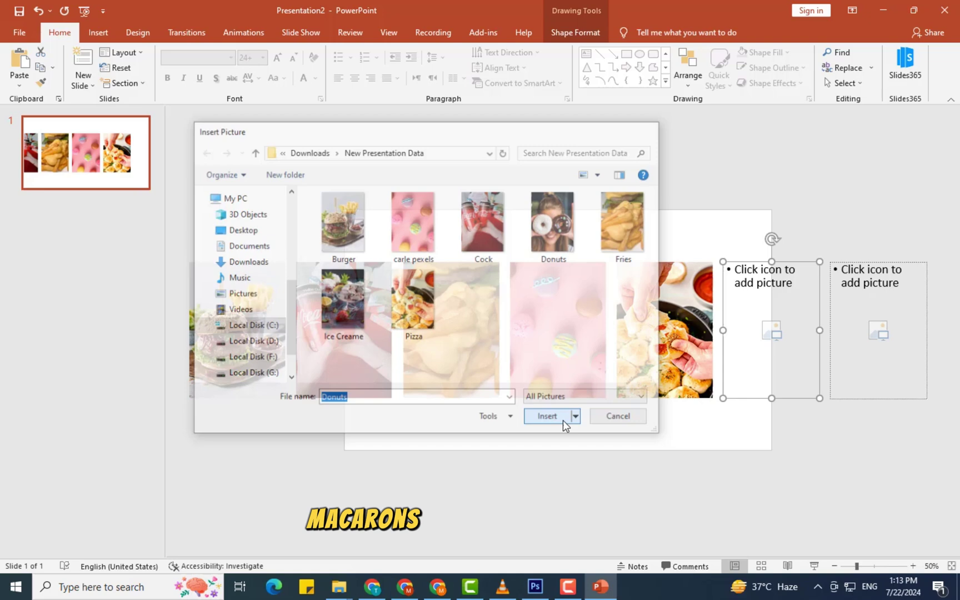
pyautogui.click(884, 334)
pyautogui.click(339, 273)
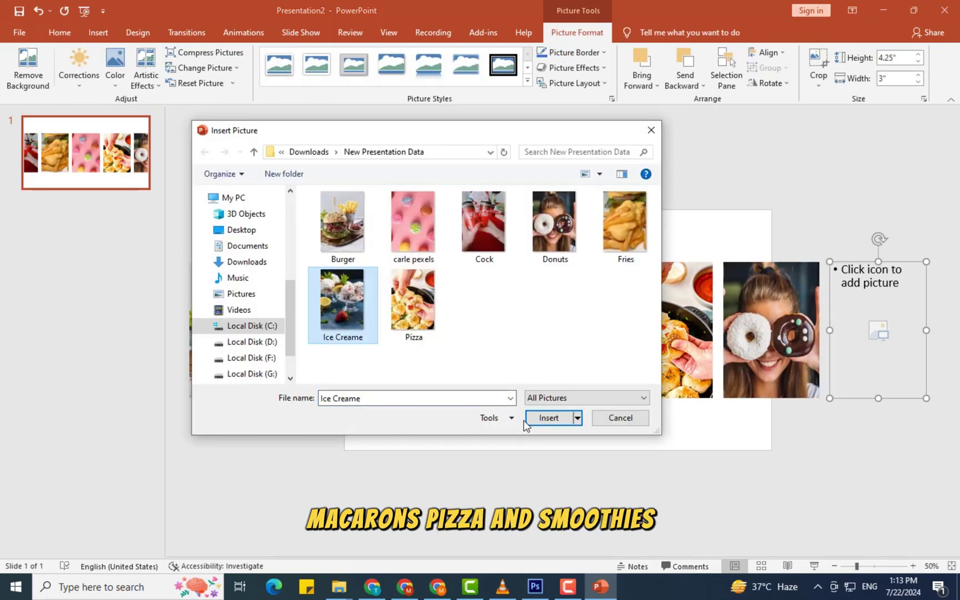
pyautogui.click(551, 418)
# Step: Draw a photo-sized rectangle over the macaron picture and duplicate it into three
pyautogui.click(98, 32)
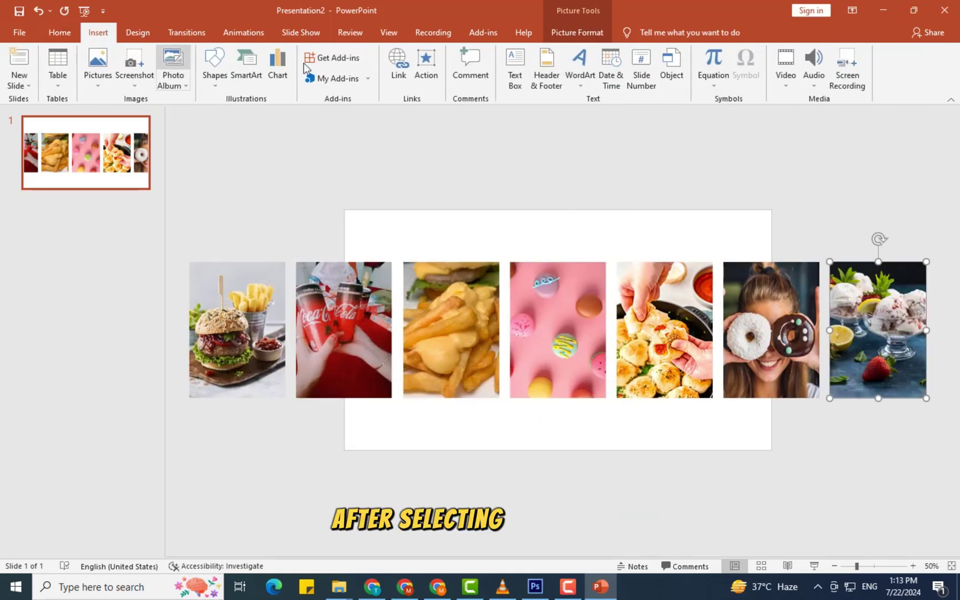
pyautogui.click(214, 67)
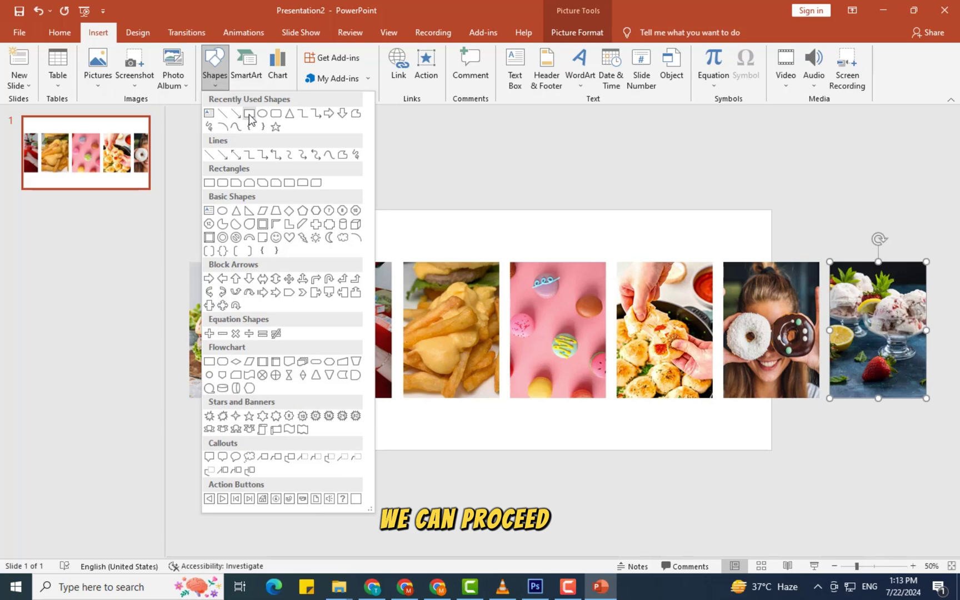
pyautogui.click(249, 114)
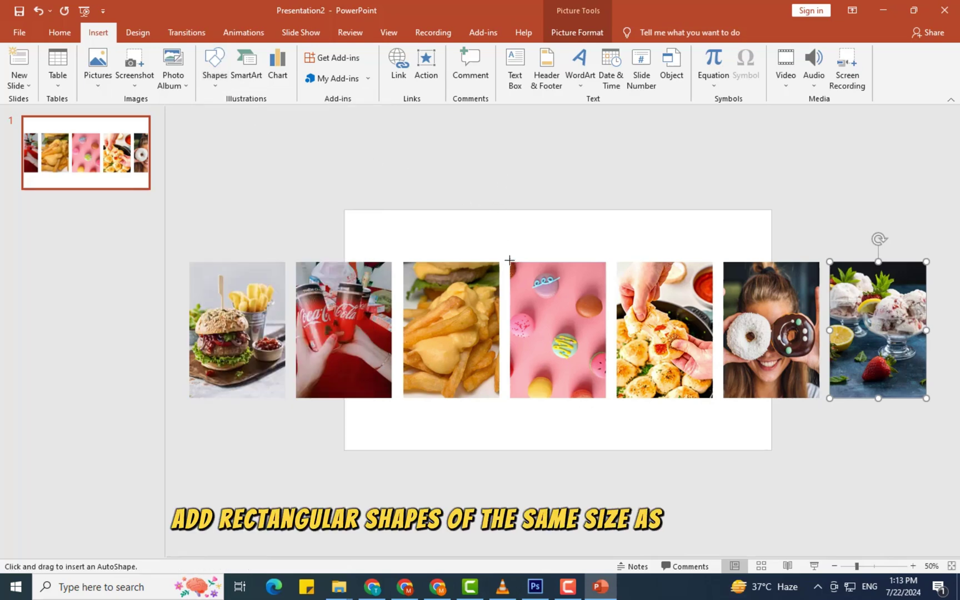
pyautogui.moveTo(509, 262)
pyautogui.mouseDown()
pyautogui.moveTo(574, 369)
pyautogui.moveTo(606, 398)
pyautogui.moveTo(559, 253)
pyautogui.moveTo(565, 336)
pyautogui.moveTo(579, 209)
pyautogui.moveTo(681, 203)
pyautogui.moveTo(460, 229)
pyautogui.moveTo(464, 193)
pyautogui.mouseUp()
pyautogui.hotkey('ctrl', 'c')
pyautogui.hotkey('ctrl', 'v')
pyautogui.hotkey('ctrl', 'v')
# Step: Group the three blue rectangles into a single object
pyautogui.keyDown('shift'); pyautogui.click(558, 200); pyautogui.keyUp('shift')
pyautogui.keyDown('shift'); pyautogui.click(633, 190); pyautogui.keyUp('shift')
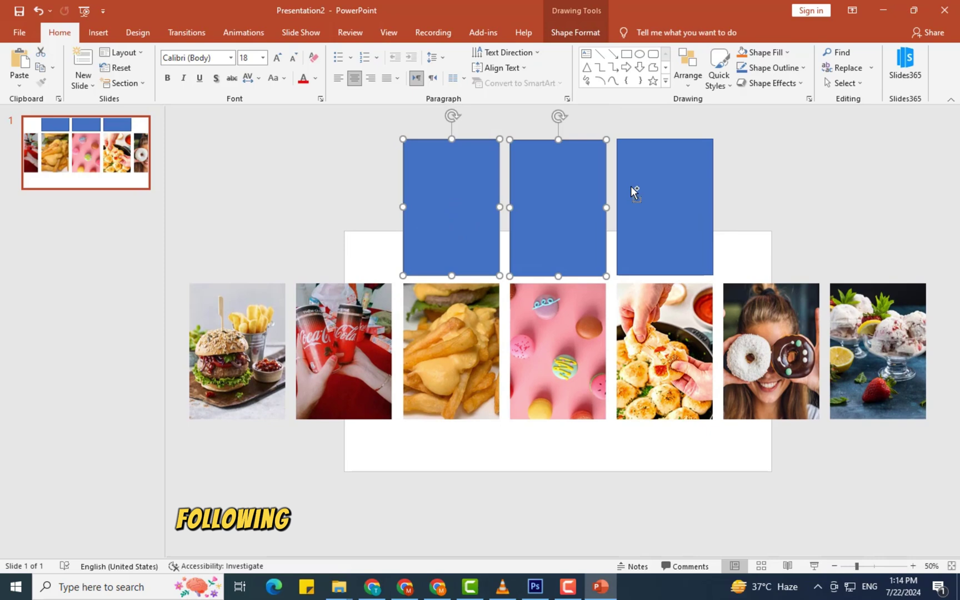
pyautogui.rightClick(649, 185)
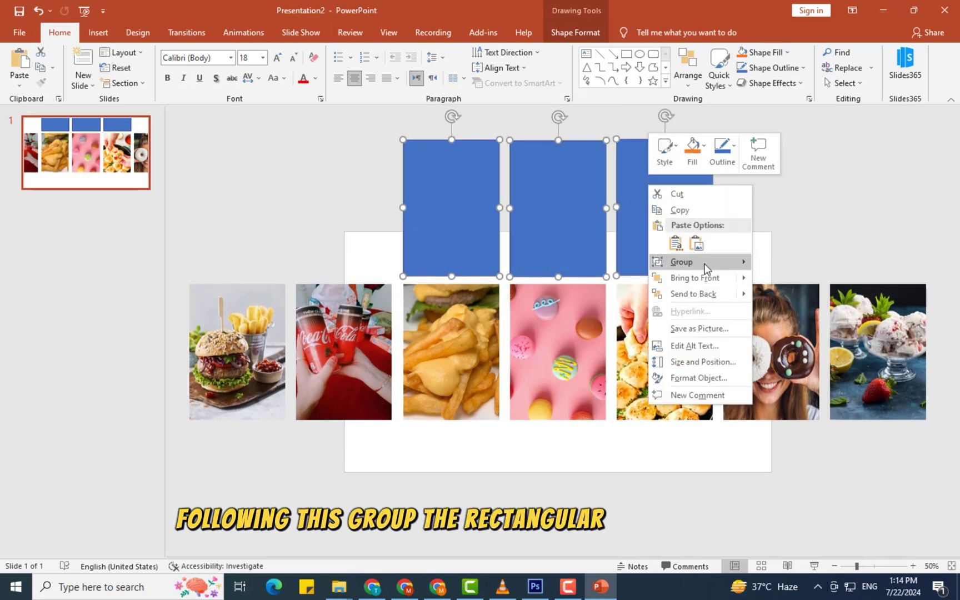
pyautogui.moveTo(686, 259)
pyautogui.click(786, 262)
pyautogui.click(870, 200)
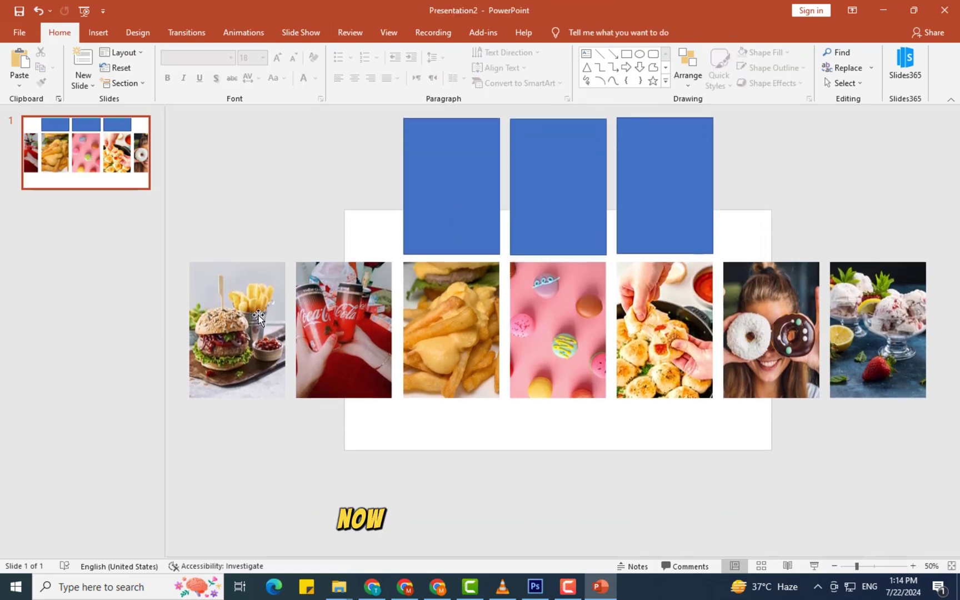
# Step: Recolour the food photos to washed-out greyscale
pyautogui.click(269, 314)
pyautogui.keyDown('shift'); pyautogui.click(356, 323); pyautogui.keyUp('shift')
pyautogui.keyDown('shift'); pyautogui.click(663, 314); pyautogui.keyUp('shift')
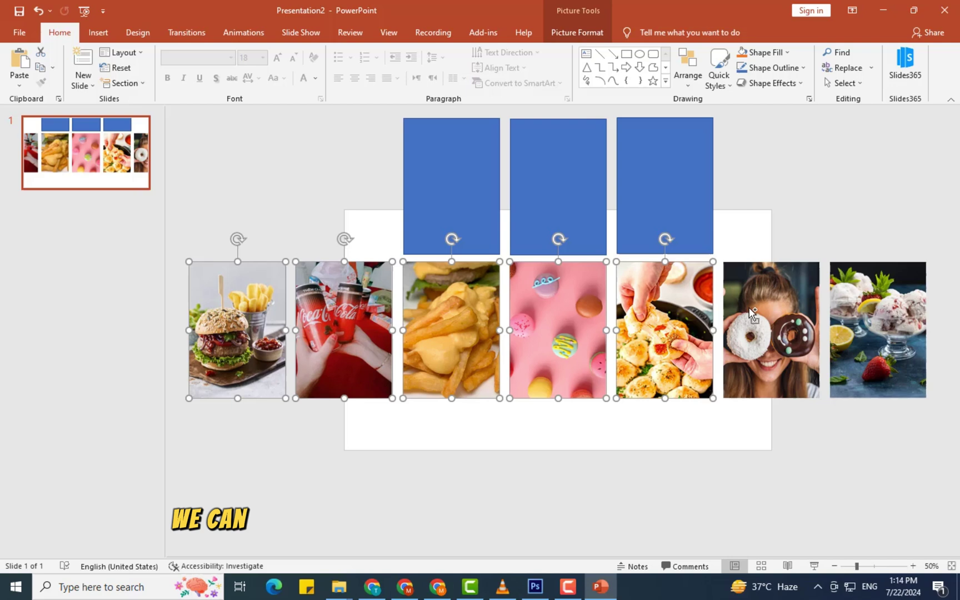
pyautogui.keyDown('shift'); pyautogui.click(753, 306); pyautogui.keyUp('shift')
pyautogui.keyDown('shift'); pyautogui.click(870, 307); pyautogui.keyUp('shift')
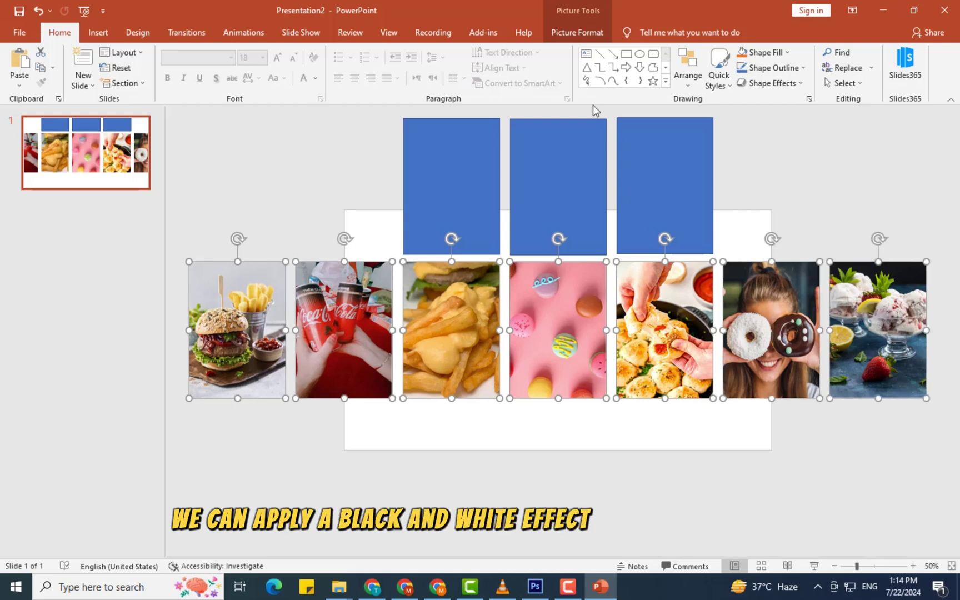
pyautogui.click(577, 32)
pyautogui.click(116, 78)
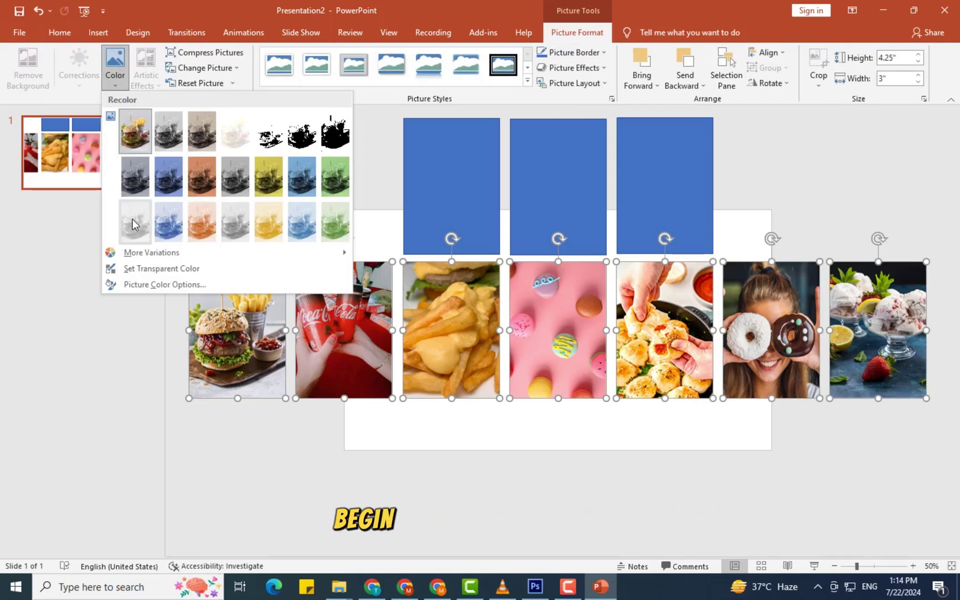
pyautogui.click(136, 223)
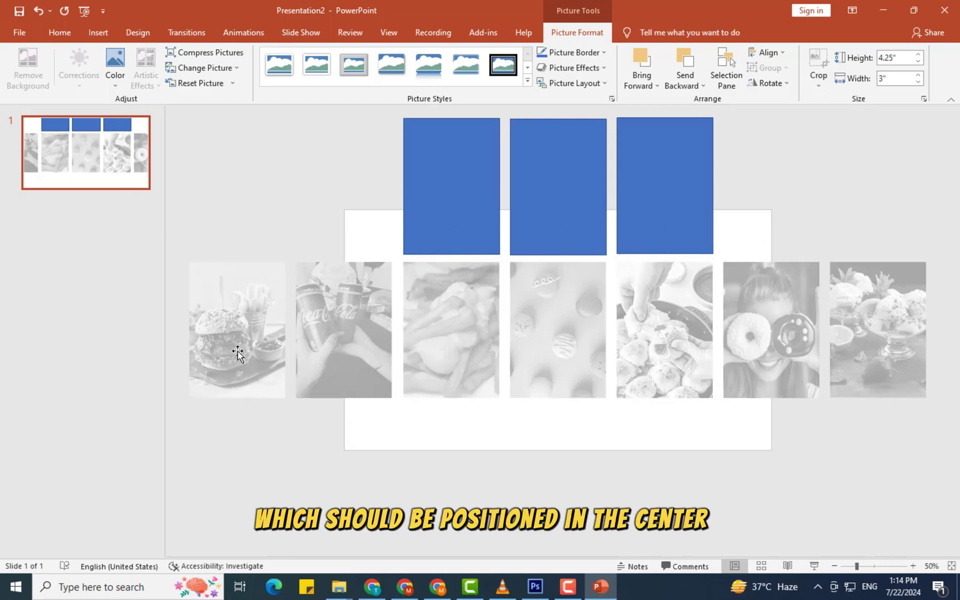
# Step: Shift the photo row right under the middle rectangle and set the burger to No Recolor
pyautogui.moveTo(236, 361); pyautogui.dragTo(555, 359)
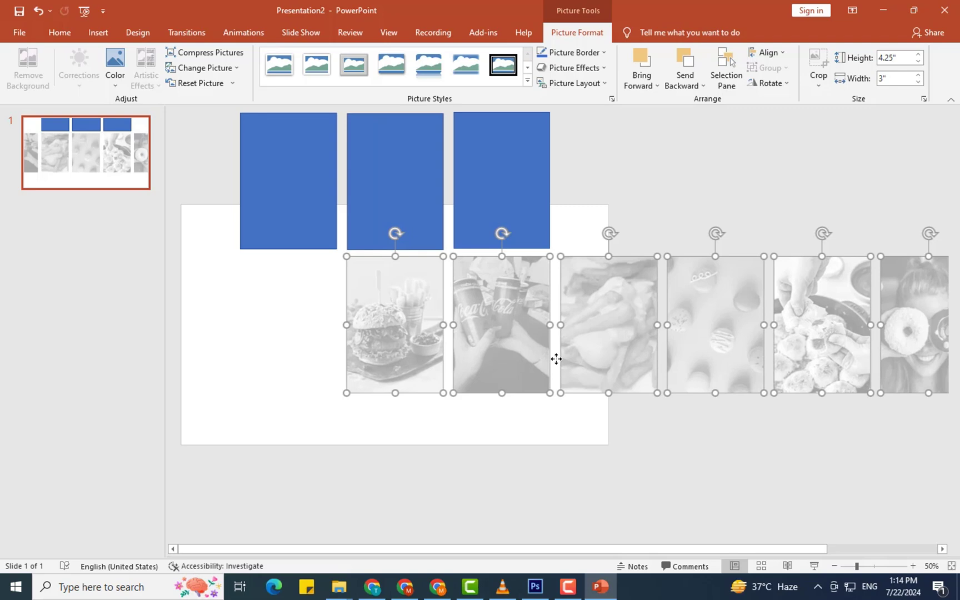
pyautogui.click(422, 317)
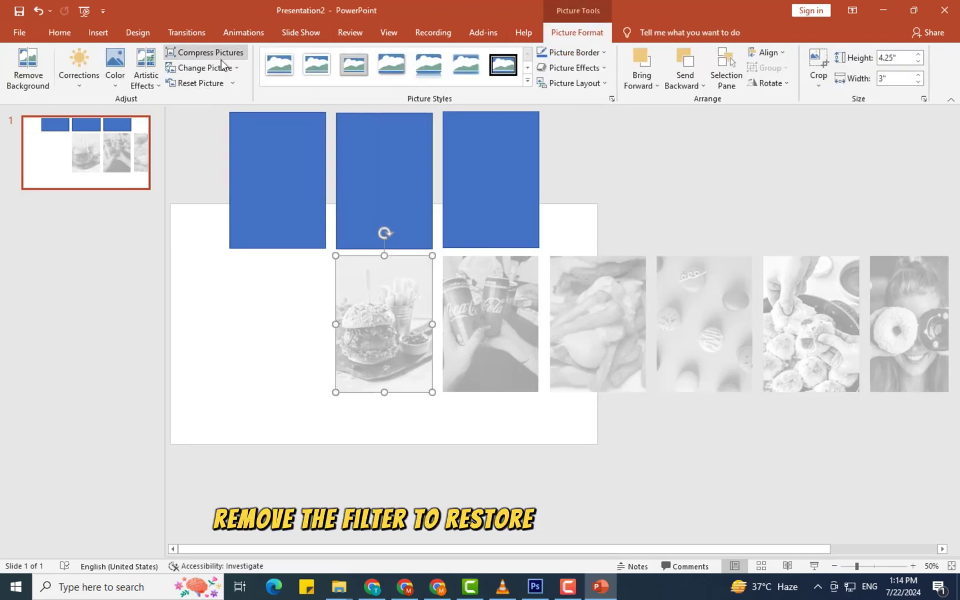
pyautogui.click(115, 67)
pyautogui.click(135, 252)
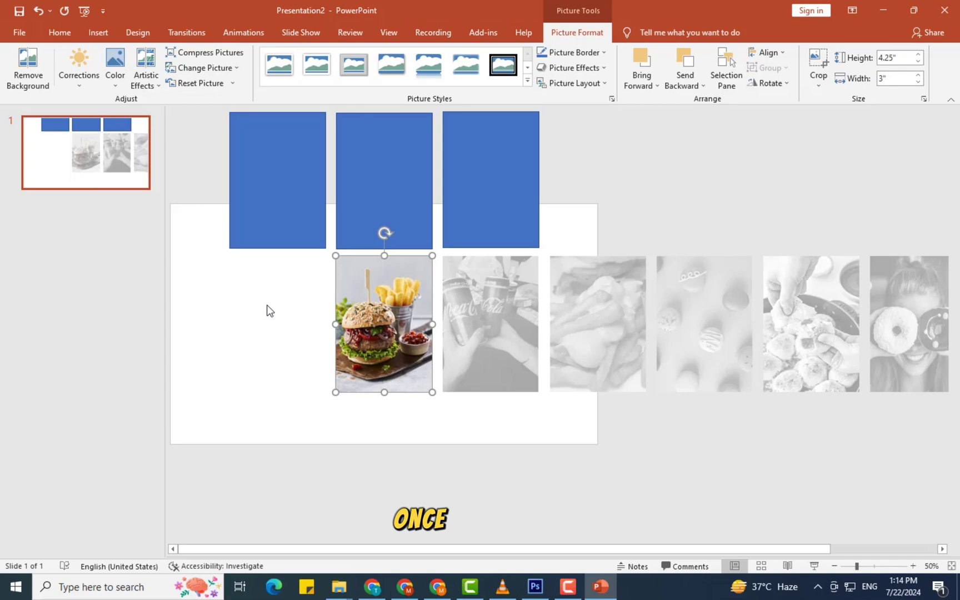
# Step: Duplicate slide 1 as slide 2 and shift the whole photo row one place left
pyautogui.rightClick(92, 177)
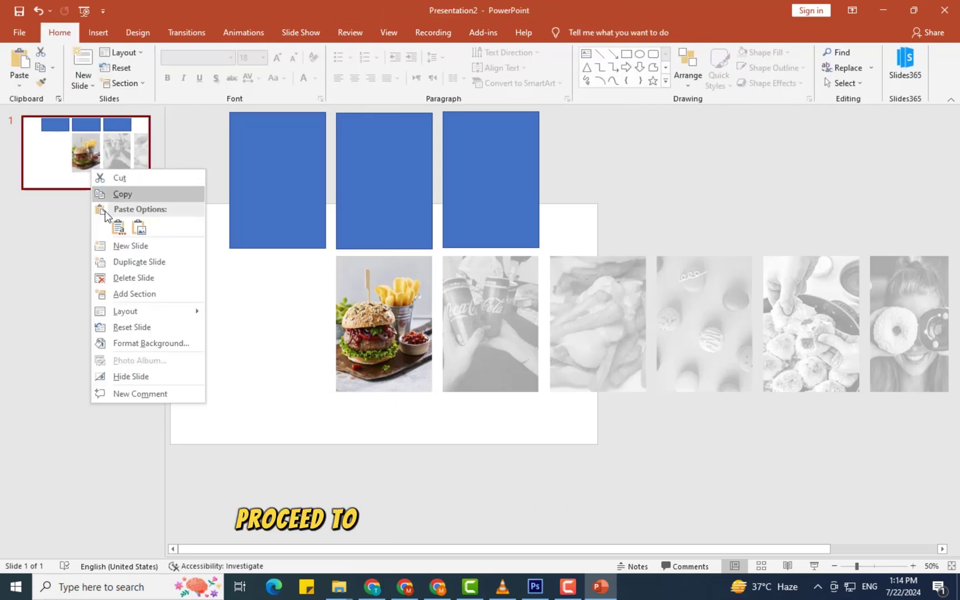
pyautogui.click(115, 260)
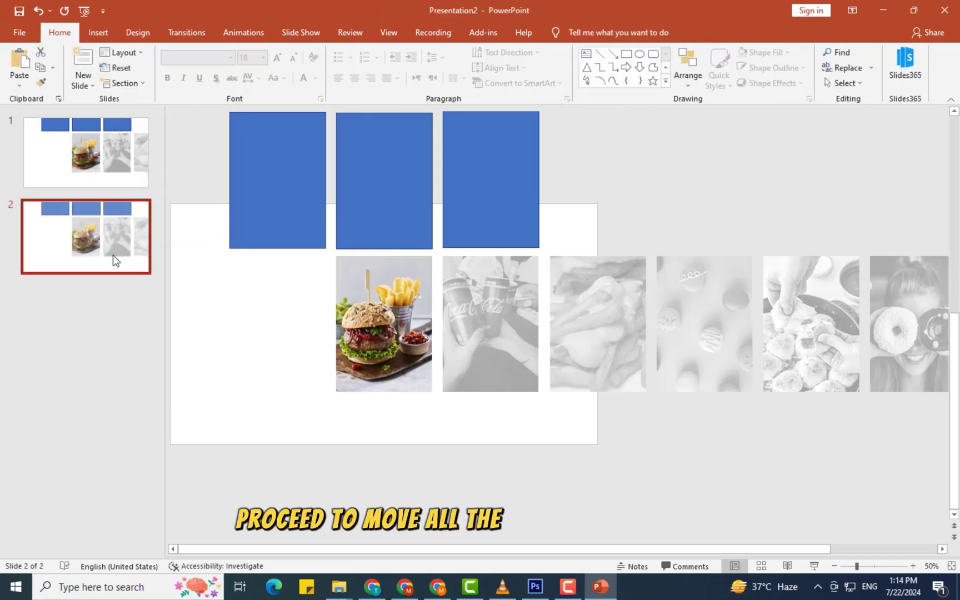
pyautogui.click(393, 345)
pyautogui.keyDown('shift'); pyautogui.click(472, 343); pyautogui.keyUp('shift')
pyautogui.keyDown('shift'); pyautogui.click(569, 338); pyautogui.keyUp('shift')
pyautogui.keyDown('shift'); pyautogui.click(701, 317); pyautogui.keyUp('shift')
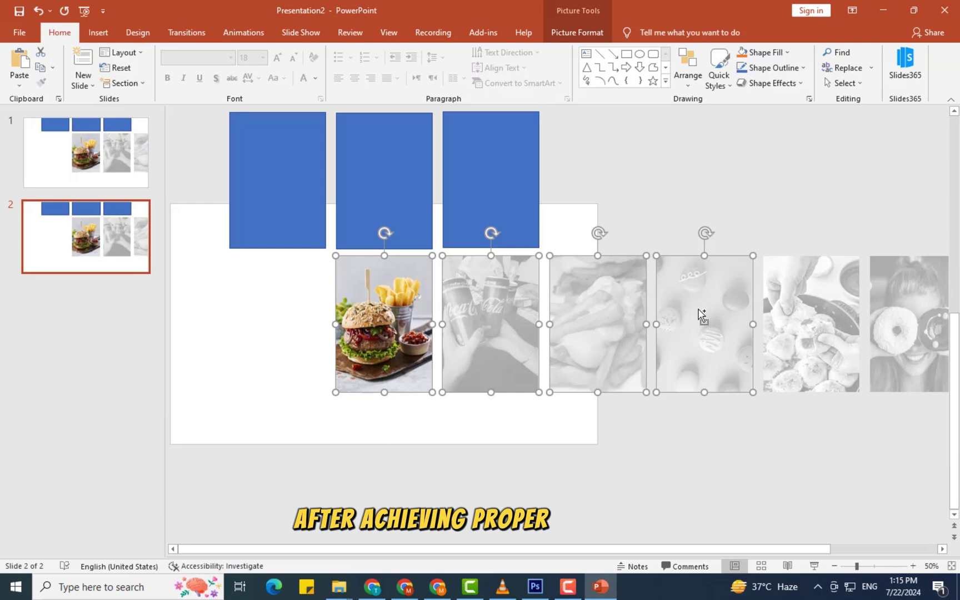
pyautogui.keyDown('shift'); pyautogui.click(811, 314); pyautogui.keyUp('shift')
pyautogui.keyDown('ctrl'); pyautogui.scroll(-2, 720, 343); pyautogui.keyUp('ctrl')
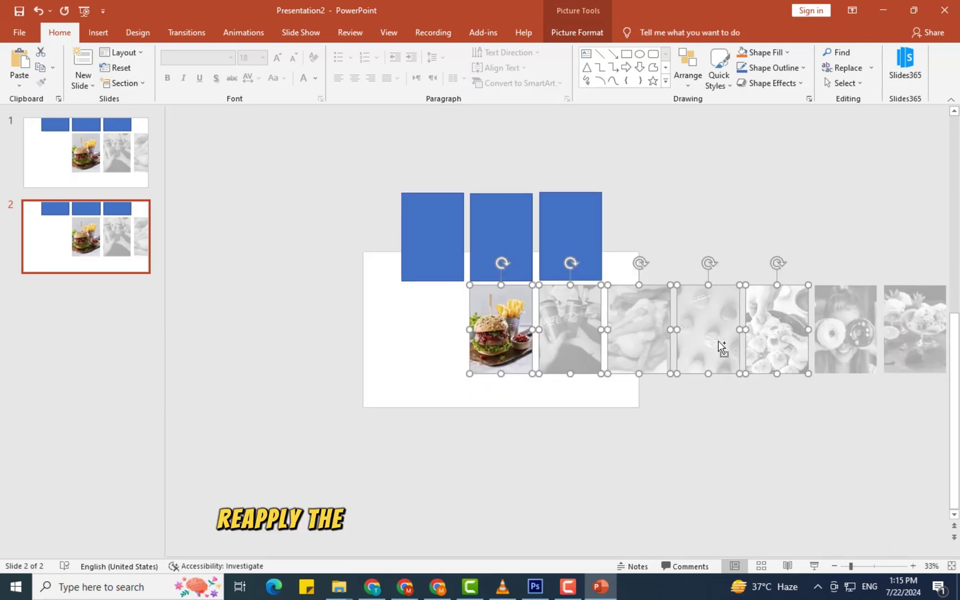
pyautogui.keyDown('shift'); pyautogui.click(822, 333); pyautogui.keyUp('shift')
pyautogui.keyDown('shift'); pyautogui.click(903, 332); pyautogui.keyUp('shift')
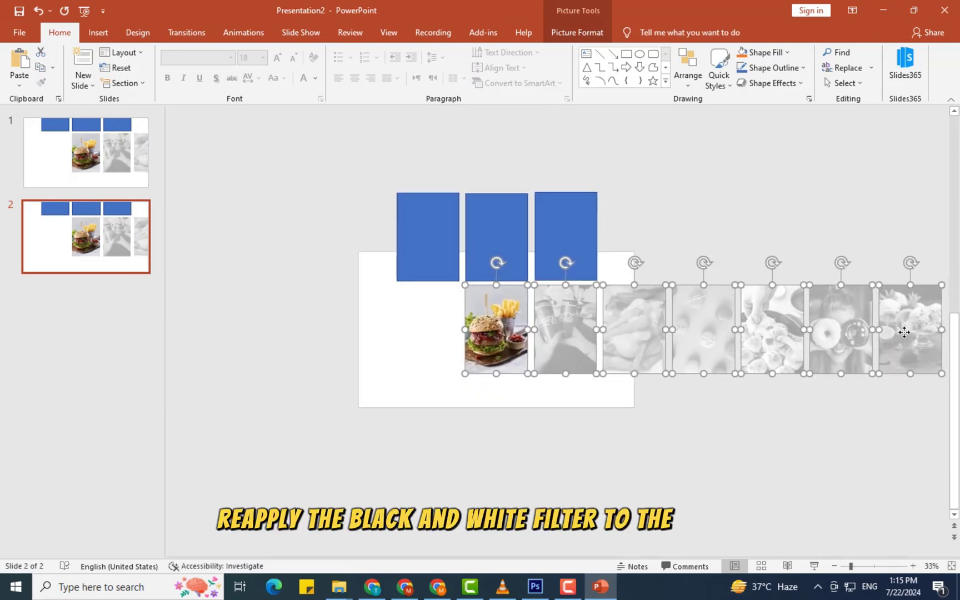
pyautogui.moveTo(904, 332); pyautogui.dragTo(842, 335)
# Step: On slide 2, set the burger photo to Washout and the Coca-Cola photo to No Recolor
pyautogui.click(544, 452)
pyautogui.click(491, 339)
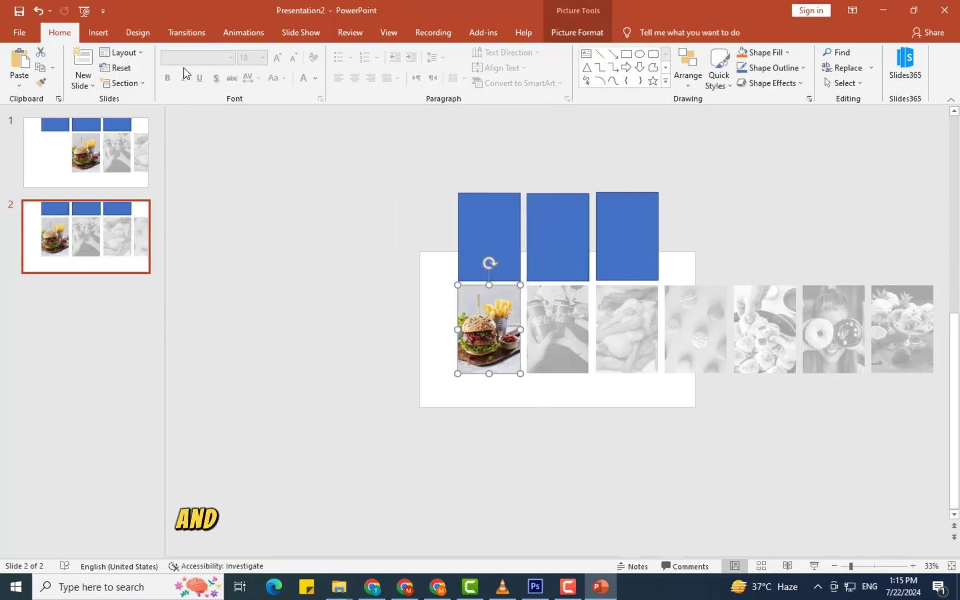
pyautogui.click(577, 32)
pyautogui.click(115, 67)
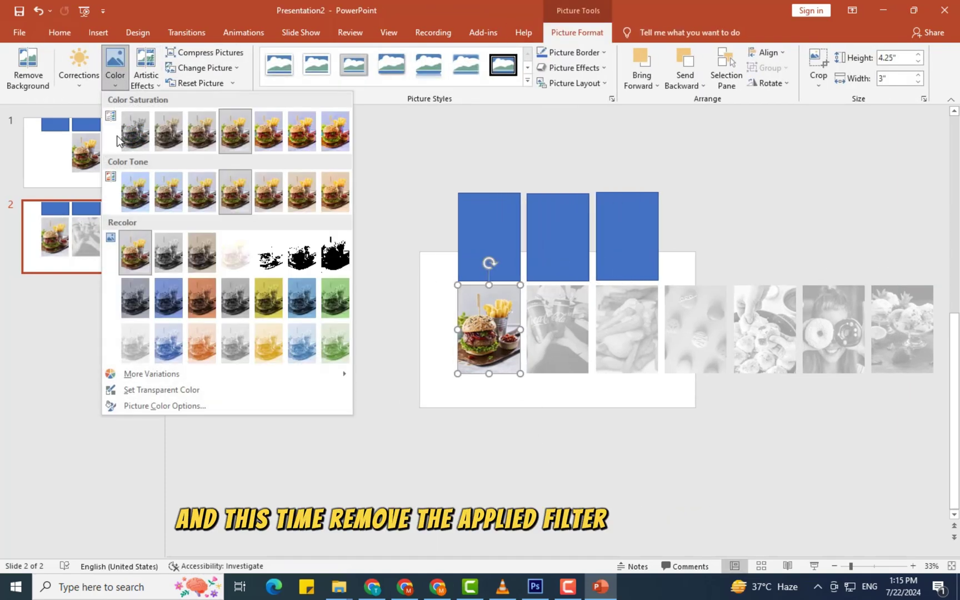
pyautogui.click(131, 340)
pyautogui.click(549, 328)
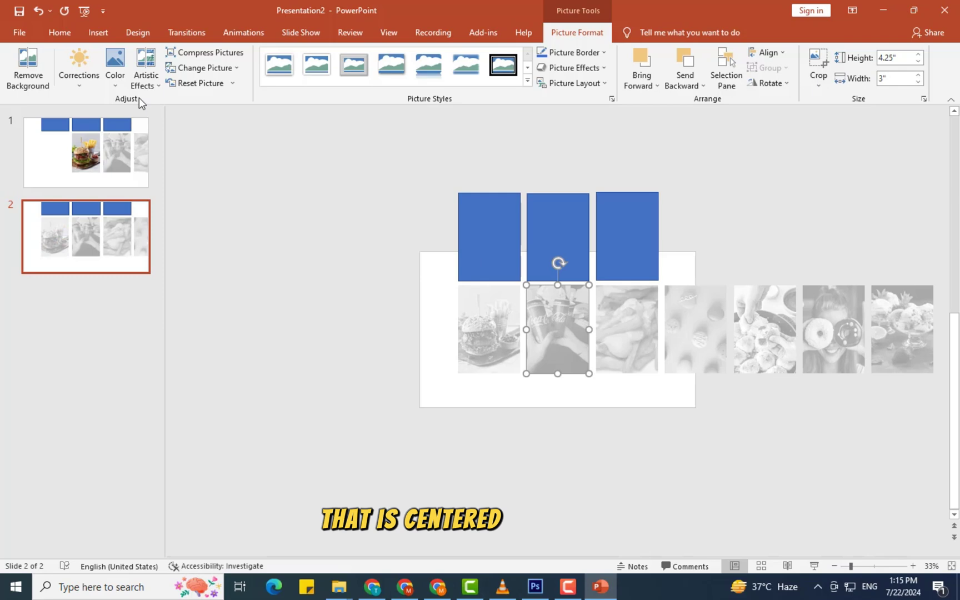
pyautogui.click(115, 72)
pyautogui.click(140, 250)
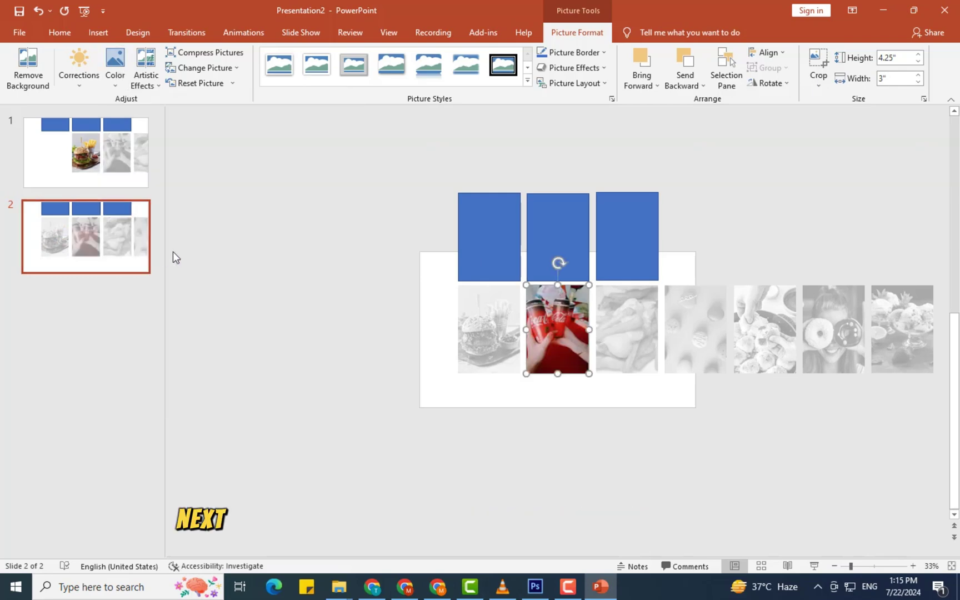
# Step: Duplicate slide 2 as slide 3 and shift the photo row one place left
pyautogui.rightClick(85, 237)
pyautogui.click(139, 328)
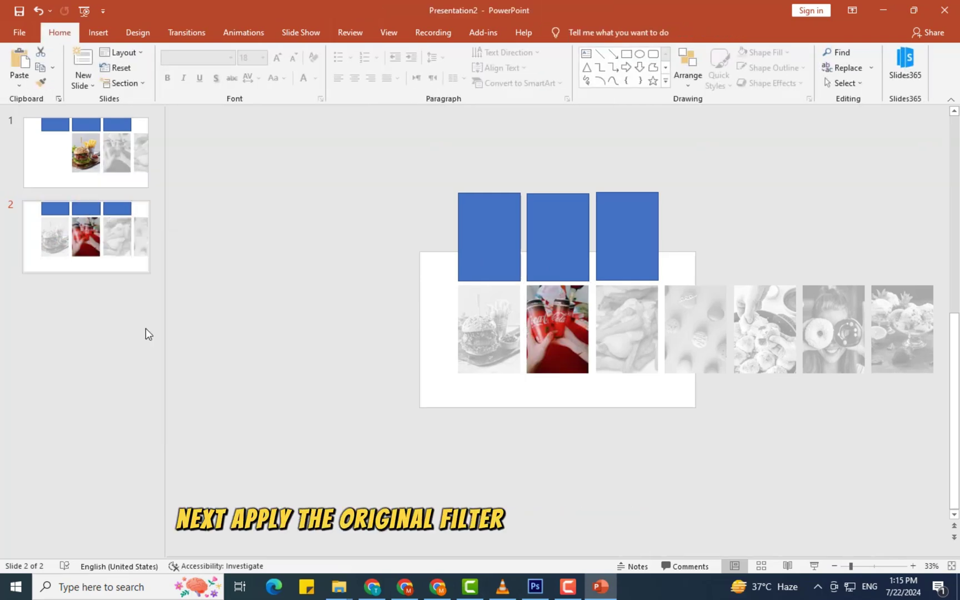
pyautogui.click(906, 342)
pyautogui.moveTo(905, 342); pyautogui.dragTo(836, 347)
# Step: On slide 3, wash out the Coca-Cola photo and restore the fries photo to full colour
pyautogui.click(510, 401)
pyautogui.click(497, 342)
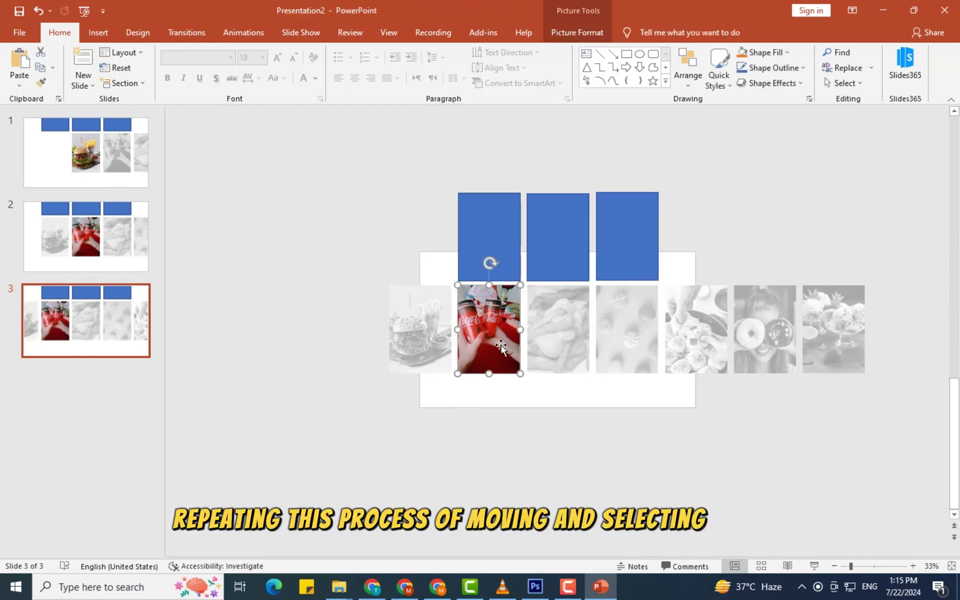
pyautogui.click(578, 33)
pyautogui.click(113, 80)
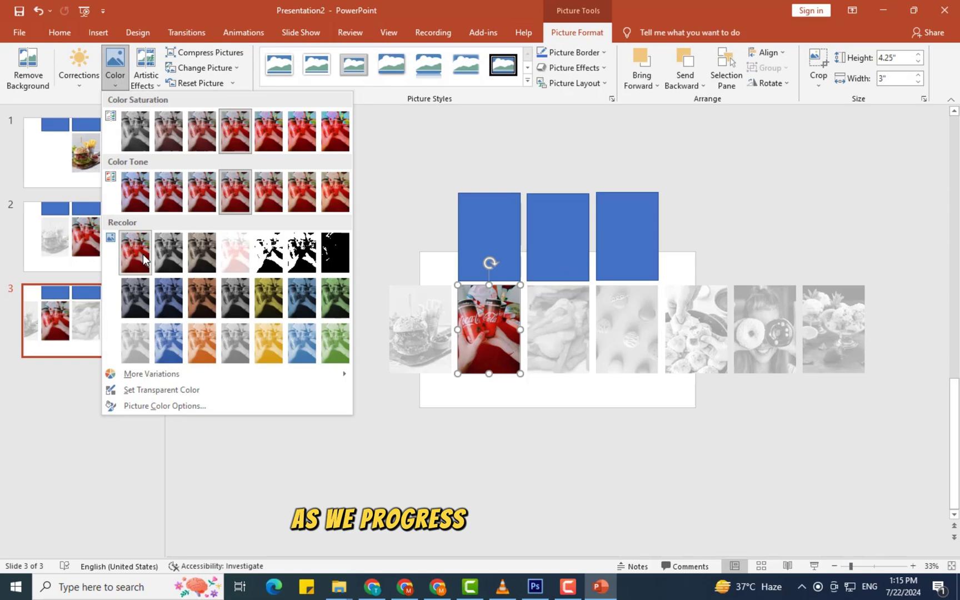
pyautogui.press('Escape')
pyautogui.click(113, 78)
pyautogui.click(135, 343)
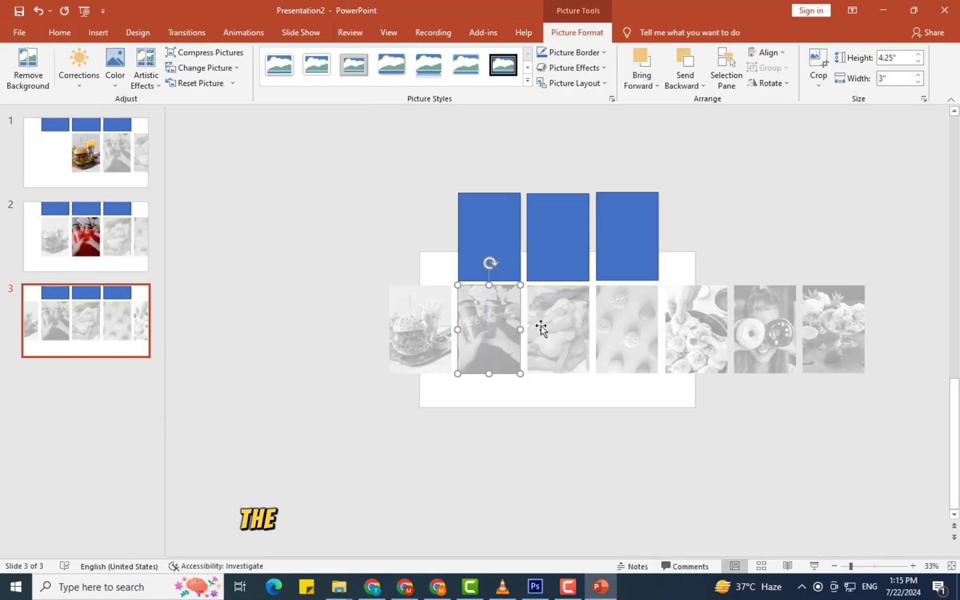
pyautogui.click(543, 328)
pyautogui.click(115, 75)
pyautogui.click(134, 248)
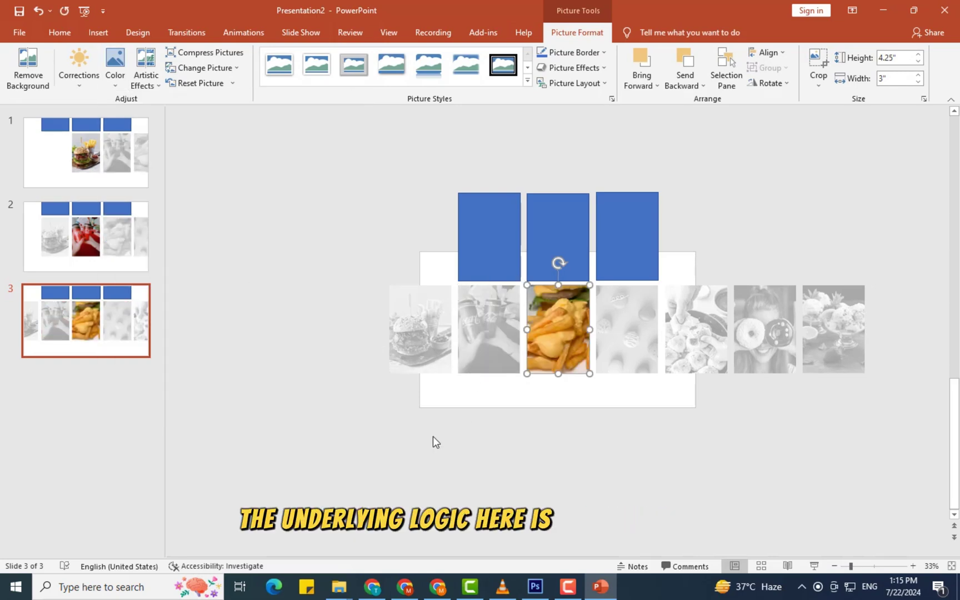
# Step: Duplicate slide 3 as slide 4 and shift all seven photos one place left
pyautogui.rightClick(149, 318)
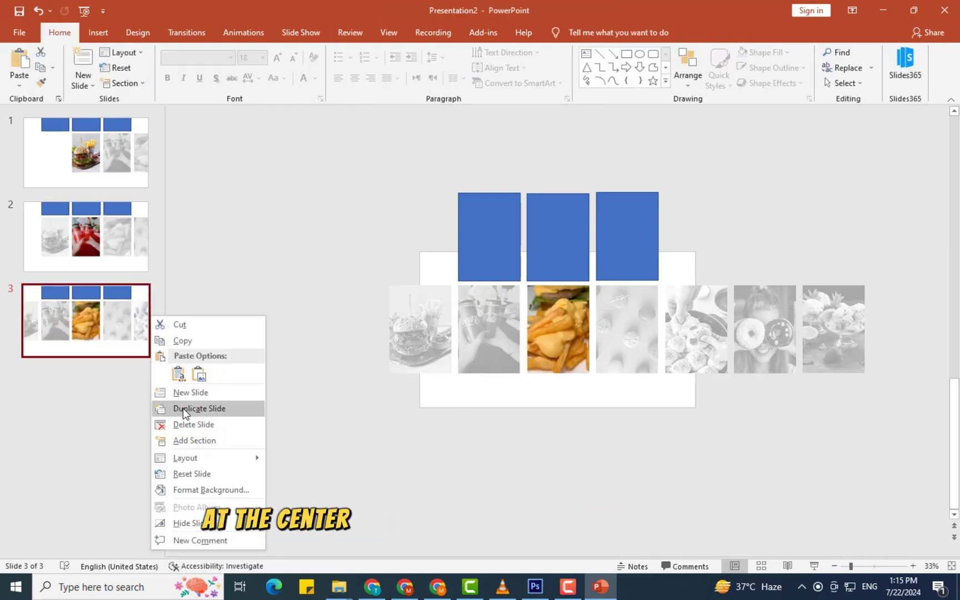
pyautogui.click(183, 408)
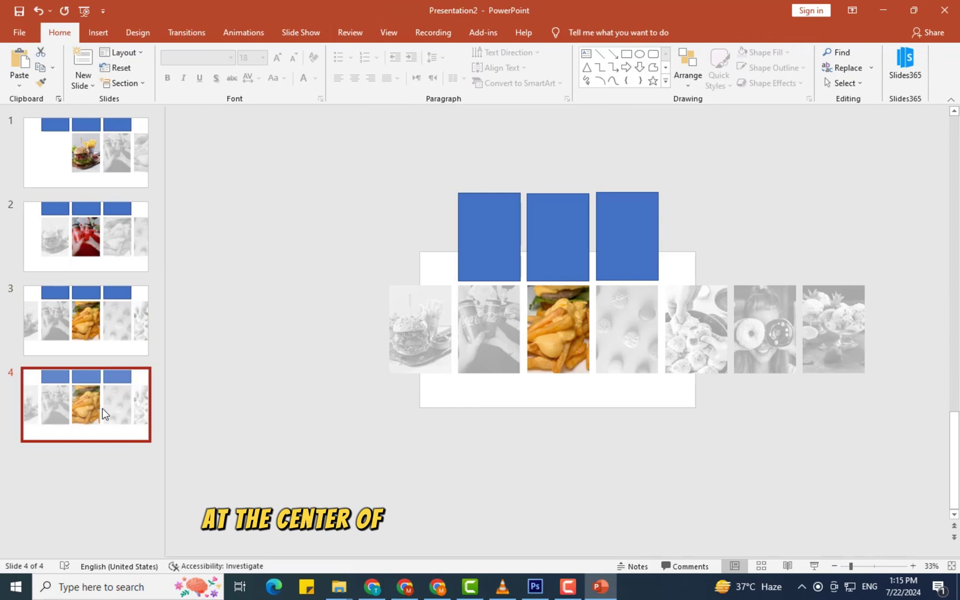
pyautogui.click(422, 345)
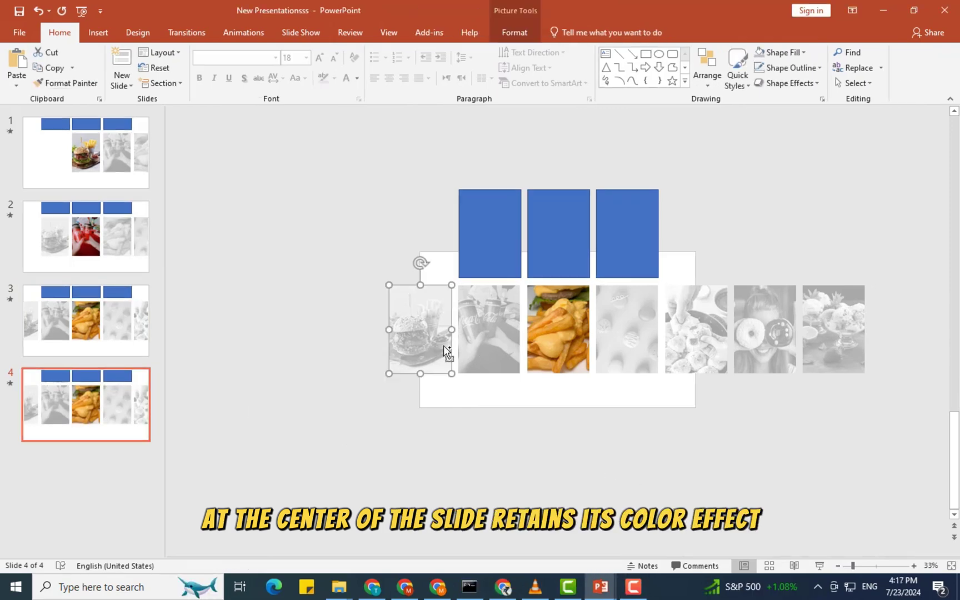
pyautogui.keyDown('shift'); pyautogui.click(489, 333); pyautogui.keyUp('shift')
pyautogui.keyDown('shift'); pyautogui.click(558, 334); pyautogui.keyUp('shift')
pyautogui.keyDown('shift'); pyautogui.click(626, 334); pyautogui.keyUp('shift')
pyautogui.keyDown('shift'); pyautogui.click(697, 334); pyautogui.keyUp('shift')
pyautogui.keyDown('shift'); pyautogui.click(766, 333); pyautogui.keyUp('shift')
pyautogui.keyDown('shift'); pyautogui.click(834, 364); pyautogui.keyUp('shift')
pyautogui.moveTo(834, 364); pyautogui.dragTo(766, 362)
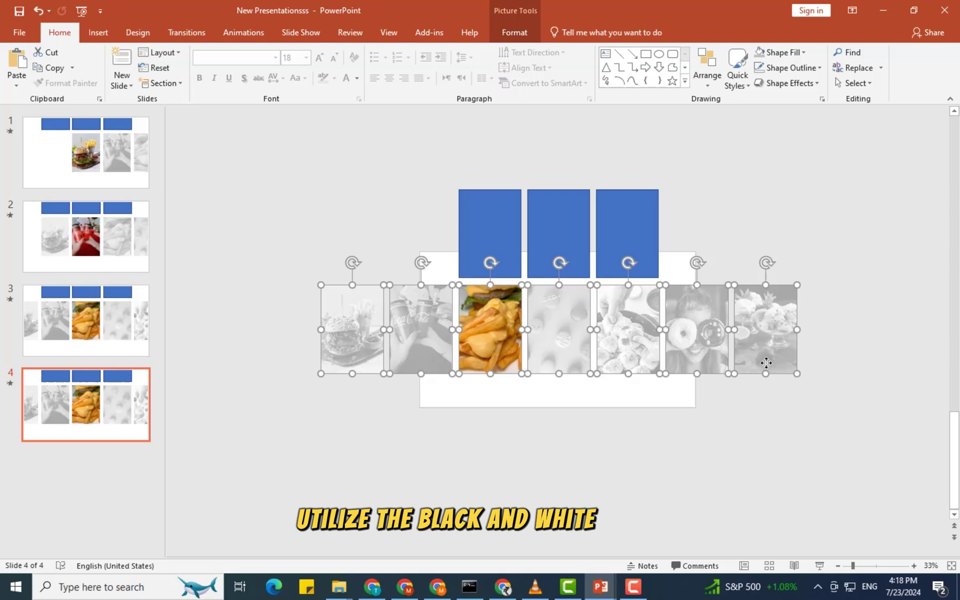
# Step: On slide 4, wash out the fries photo and show the macaron photo in full colour
pyautogui.doubleClick(488, 291)
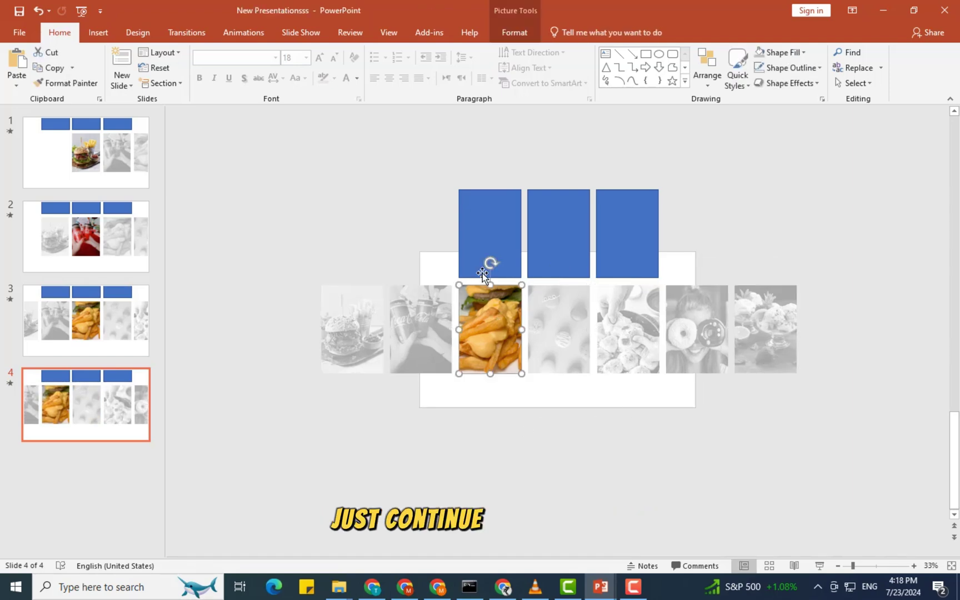
pyautogui.click(112, 70)
pyautogui.click(247, 253)
pyautogui.press('Tab')
pyautogui.click(112, 70)
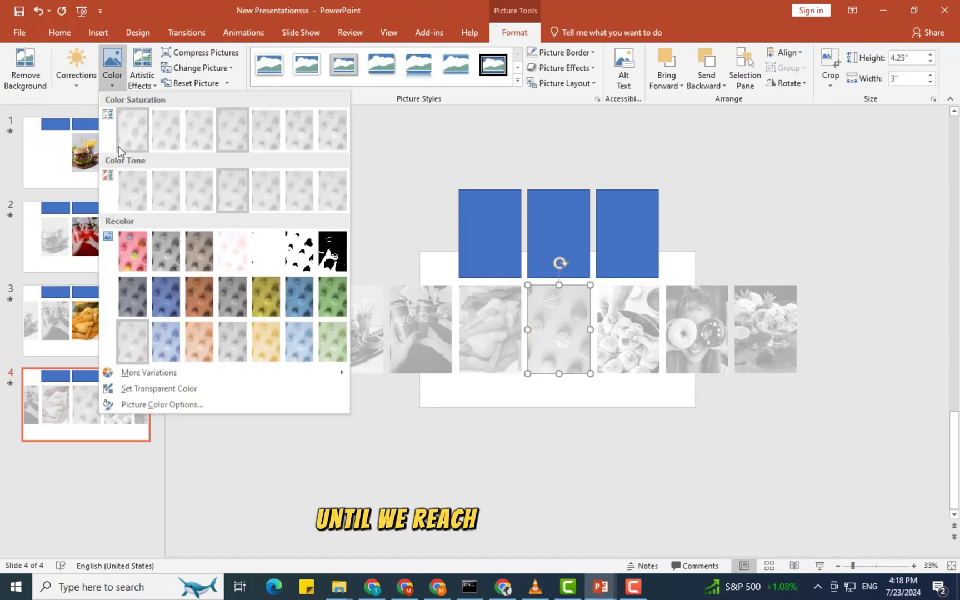
pyautogui.click(142, 252)
# Step: Duplicate slide 4 as slide 5 and shift the photo row one place left
pyautogui.rightClick(129, 410)
pyautogui.click(122, 291)
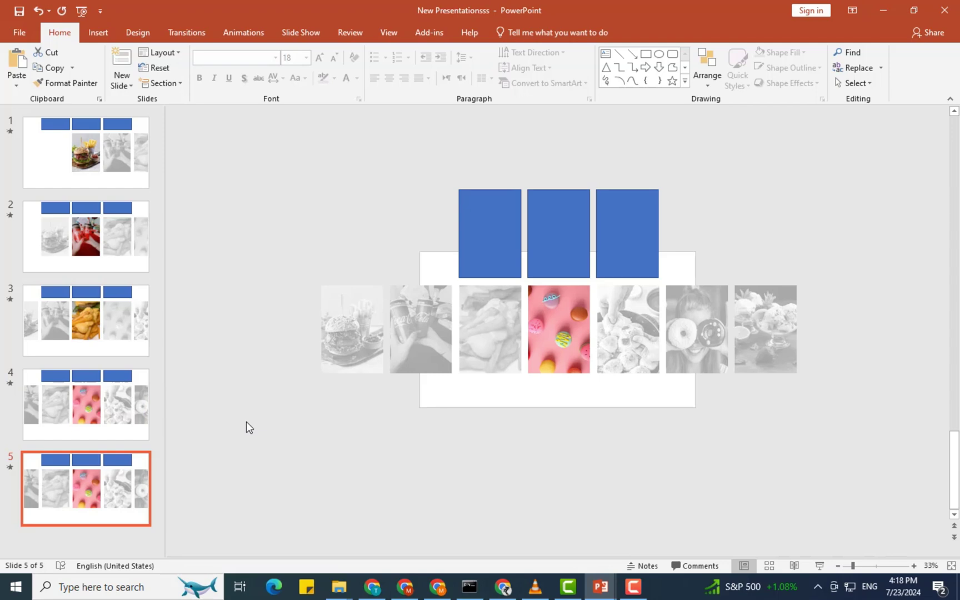
pyautogui.click(352, 329)
pyautogui.keyDown('shift'); pyautogui.click(421, 329); pyautogui.keyUp('shift')
pyautogui.keyDown('shift'); pyautogui.click(490, 329); pyautogui.keyUp('shift')
pyautogui.moveTo(773, 327); pyautogui.dragTo(690, 343)
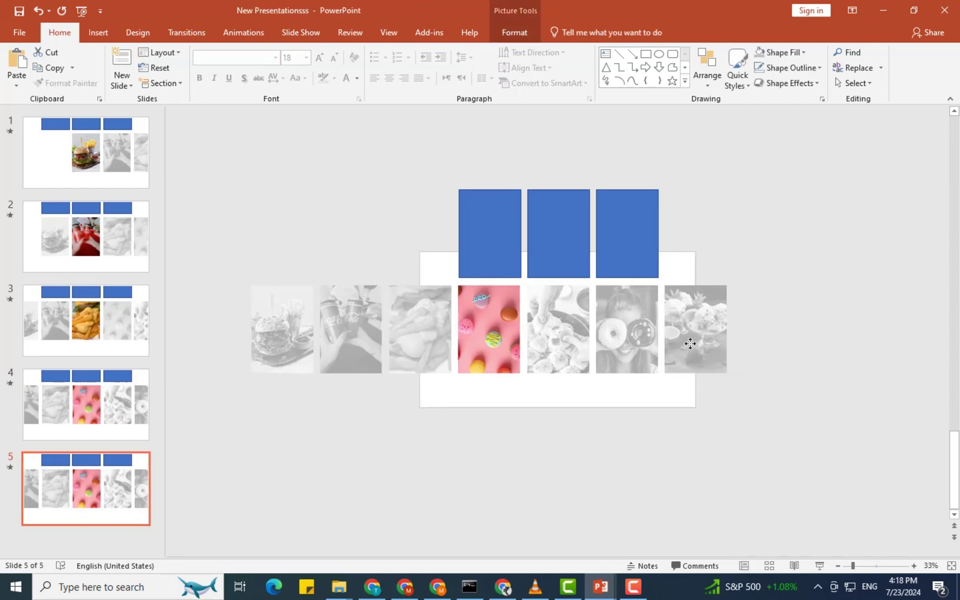
# Step: On slide 5, wash out the macaron photo and restore the pastry photo to full colour
pyautogui.doubleClick(489, 339)
pyautogui.click(110, 83)
pyautogui.click(131, 333)
pyautogui.click(540, 344)
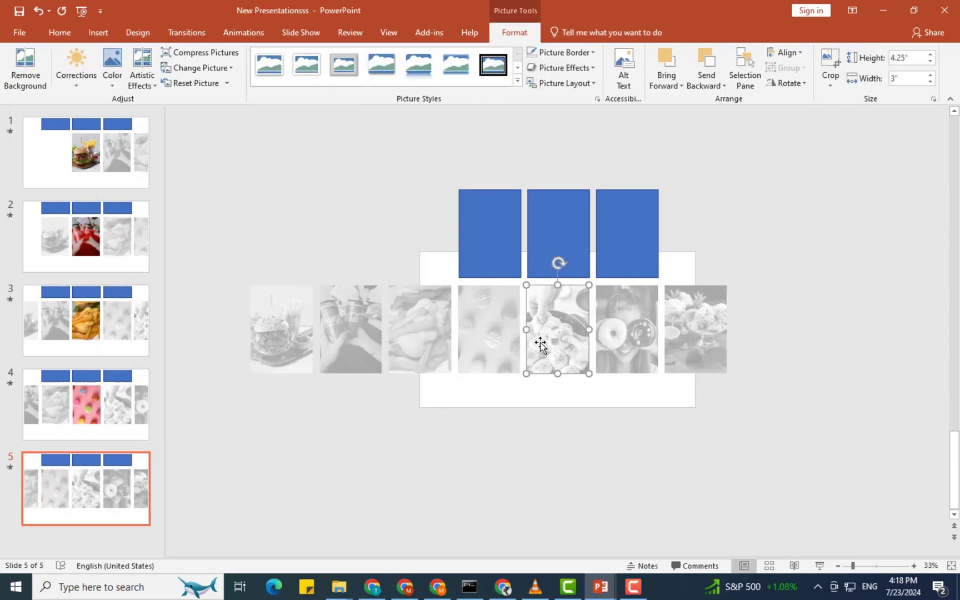
pyautogui.click(117, 83)
pyautogui.click(119, 231)
# Step: Duplicate slide 5 as slide 6 and shift the photo row one place left
pyautogui.rightClick(66, 501)
pyautogui.click(135, 342)
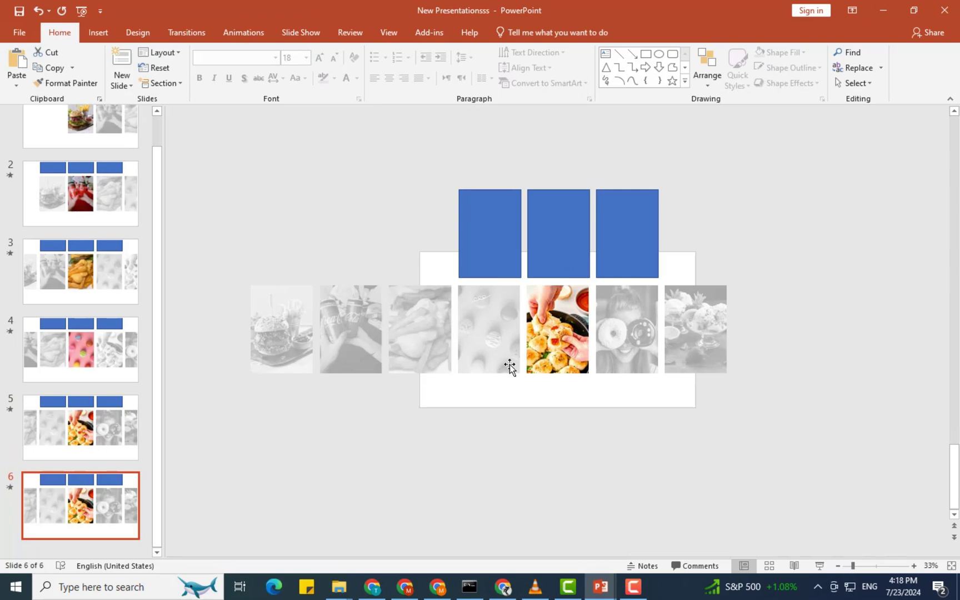
pyautogui.click(282, 329)
pyautogui.keyDown('shift'); pyautogui.click(351, 329); pyautogui.keyUp('shift')
pyautogui.keyDown('shift'); pyautogui.click(702, 335); pyautogui.keyUp('shift')
pyautogui.moveTo(702, 336); pyautogui.dragTo(627, 345)
# Step: On slide 6, wash out the pastry photo and restore the donut photo to full colour
pyautogui.click(520, 334)
pyautogui.click(523, 32)
pyautogui.click(112, 69)
pyautogui.click(131, 332)
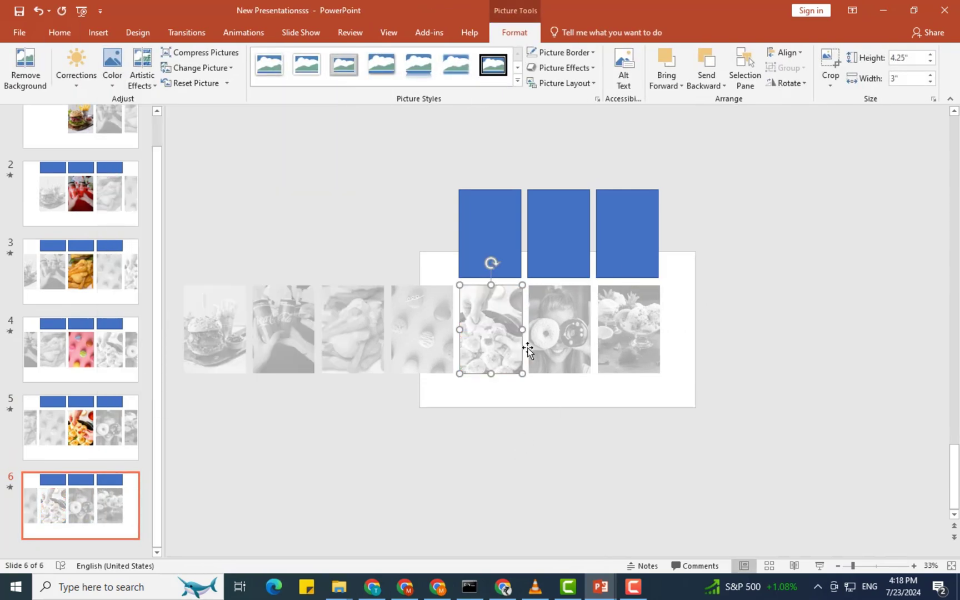
pyautogui.click(531, 348)
pyautogui.click(112, 69)
pyautogui.click(126, 248)
# Step: Duplicate slide 6 as slide 7 and select its first six photos
pyautogui.rightClick(120, 489)
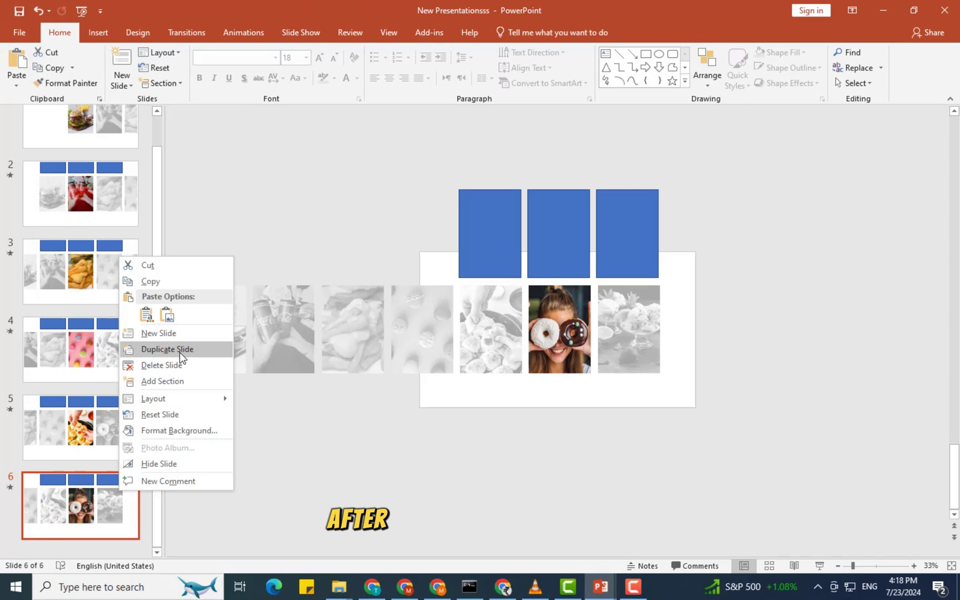
pyautogui.click(180, 350)
pyautogui.click(217, 336)
pyautogui.keyDown('shift'); pyautogui.click(283, 334); pyautogui.keyUp('shift')
pyautogui.keyDown('shift'); pyautogui.click(353, 334); pyautogui.keyUp('shift')
pyautogui.keyDown('shift'); pyautogui.click(424, 336); pyautogui.keyUp('shift')
pyautogui.keyDown('shift'); pyautogui.click(491, 333); pyautogui.keyUp('shift')
pyautogui.keyDown('shift'); pyautogui.click(558, 345); pyautogui.keyUp('shift')
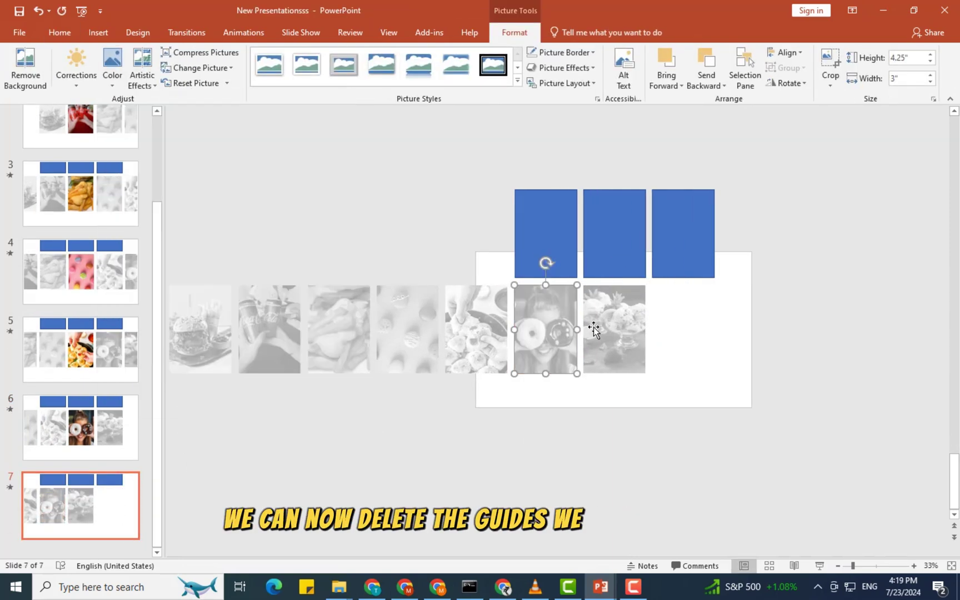
# Step: Restore the ice-cream photo on slide 7 to full colour
pyautogui.click(594, 329)
pyautogui.click(113, 67)
pyautogui.click(133, 250)
# Step: Delete the blue box groups from the slides, back through to slide 1
pyautogui.click(676, 254)
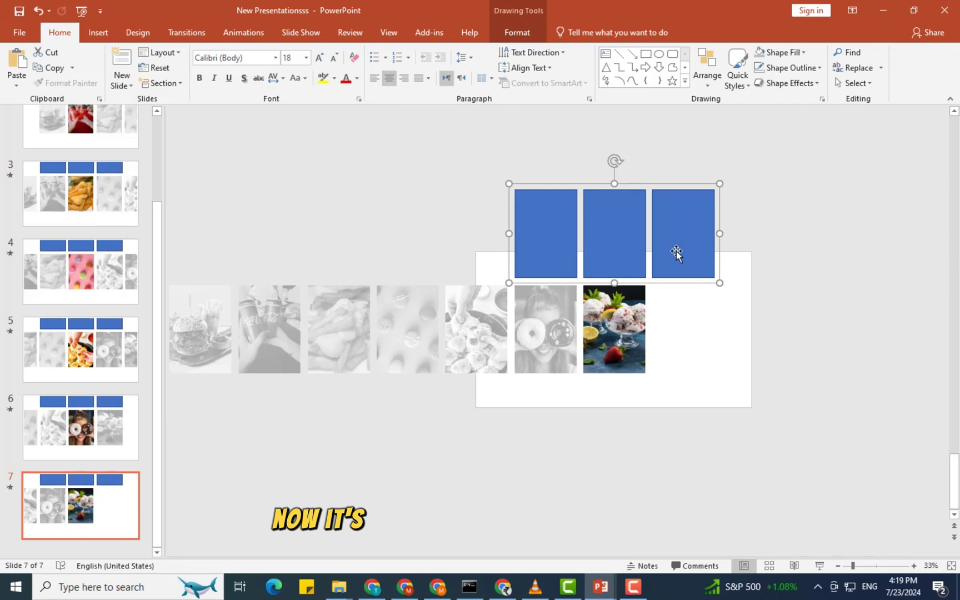
pyautogui.press('pageup')
pyautogui.press('pageup')
pyautogui.press('pageup')
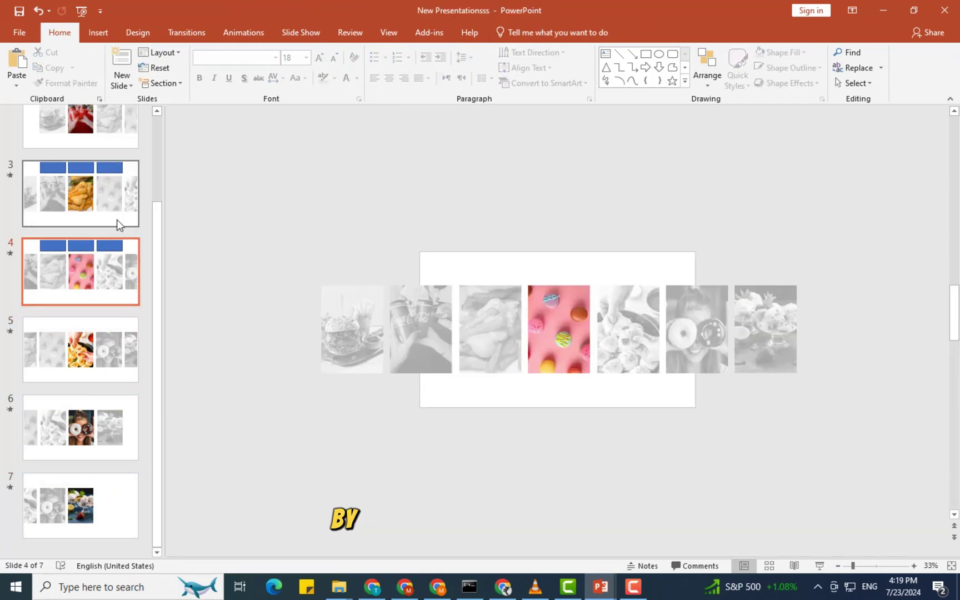
pyautogui.press('pageup')
pyautogui.press('pageup')
pyautogui.press('pageup')
pyautogui.click(441, 220)
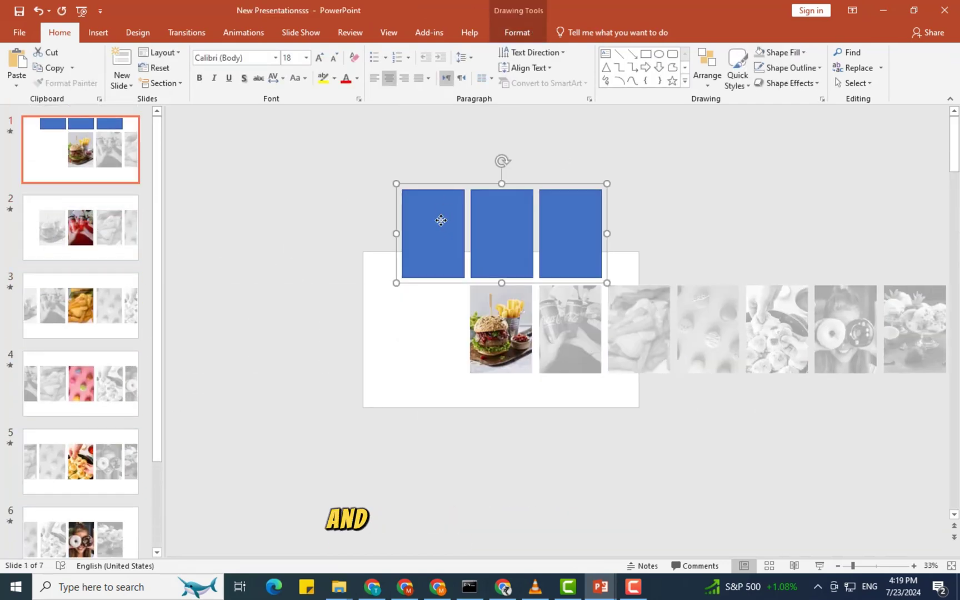
pyautogui.press('Delete')
# Step: Draw a wide flat oval above the photo row with white fill and no outline
pyautogui.click(96, 35)
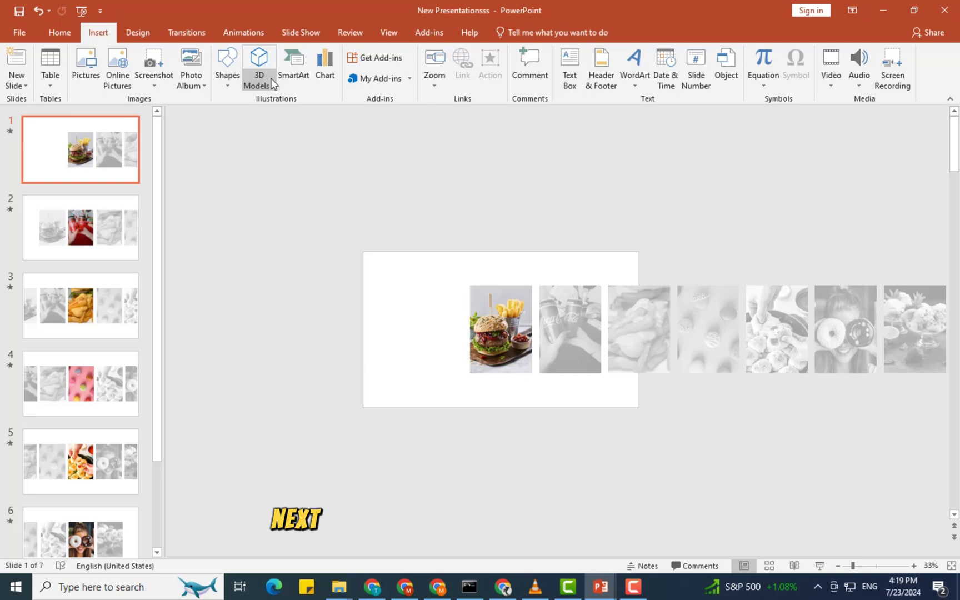
pyautogui.click(229, 82)
pyautogui.click(262, 113)
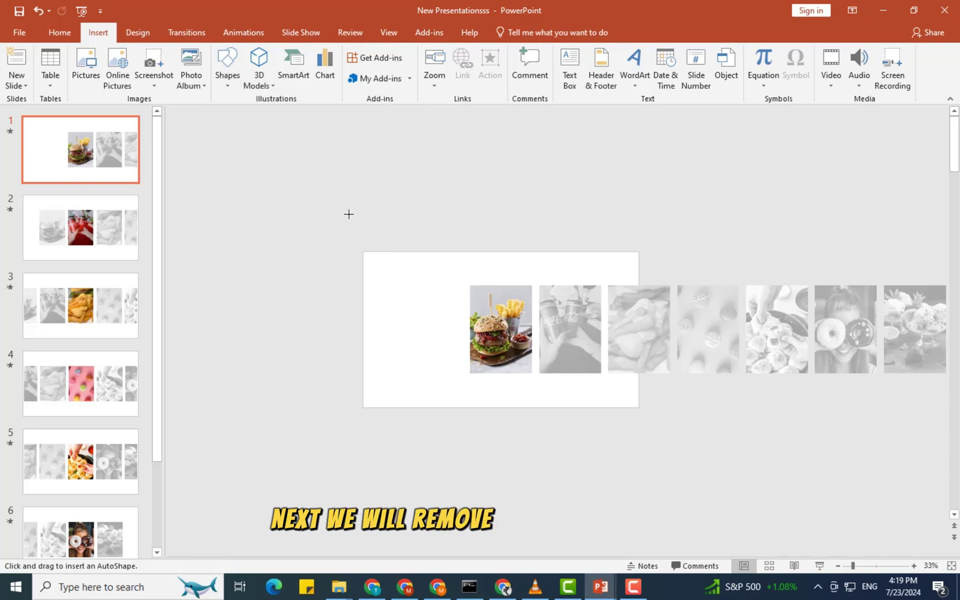
pyautogui.moveTo(339, 253); pyautogui.dragTo(664, 292)
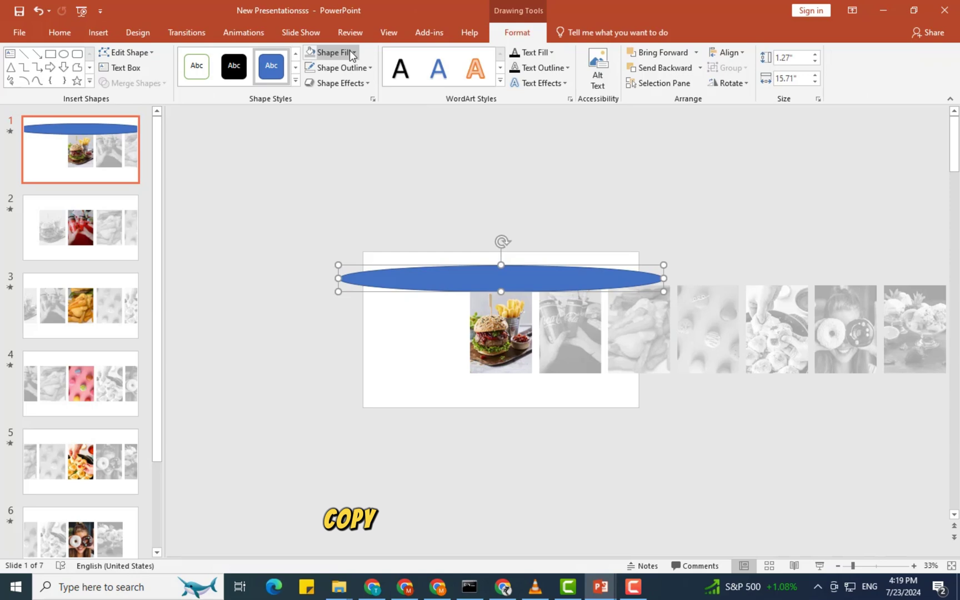
pyautogui.click(349, 50)
pyautogui.click(313, 82)
pyautogui.click(339, 67)
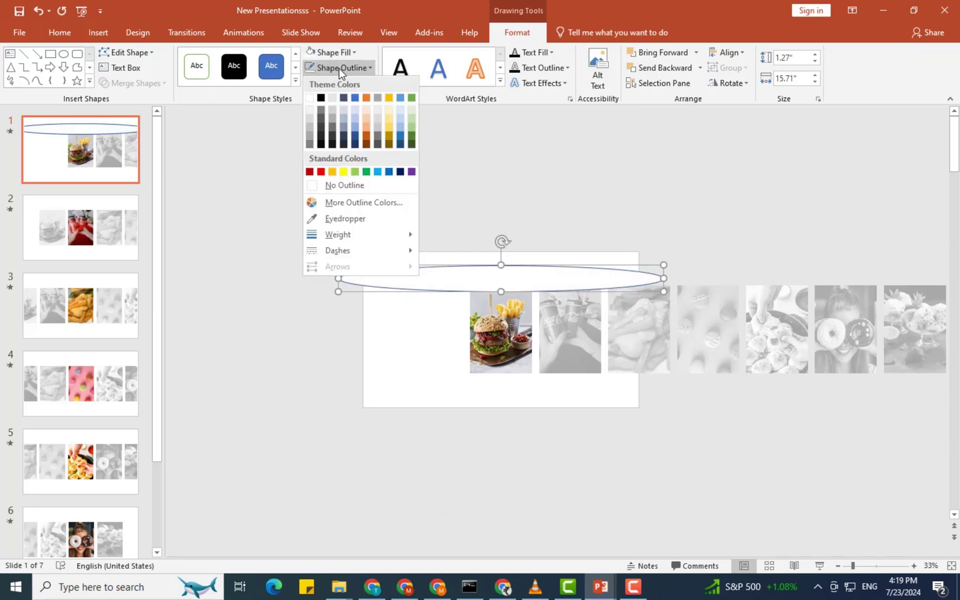
pyautogui.click(322, 185)
# Step: Copy the white ellipse and position the duplicate just below the photo row
pyautogui.click(330, 211)
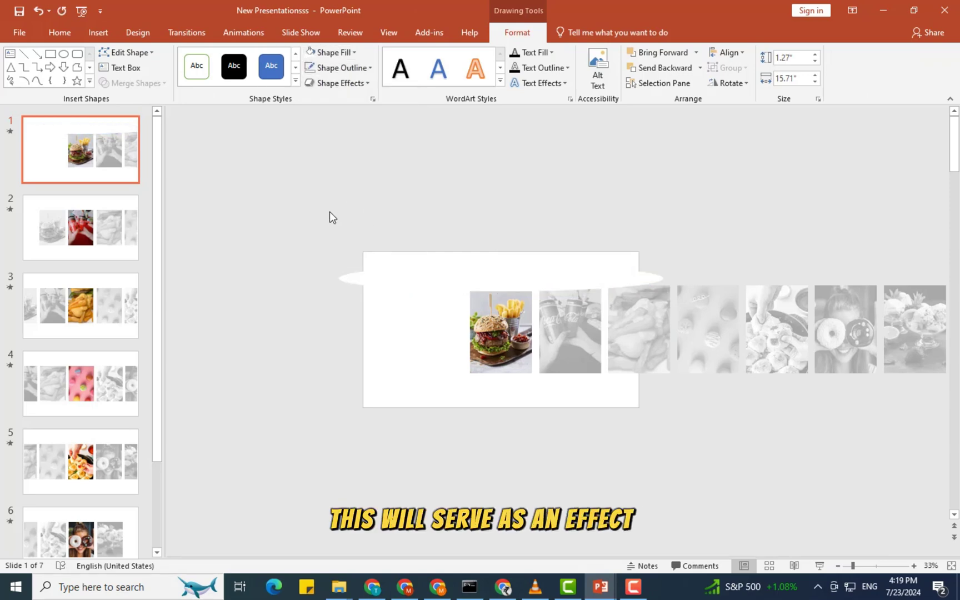
pyautogui.click(425, 285)
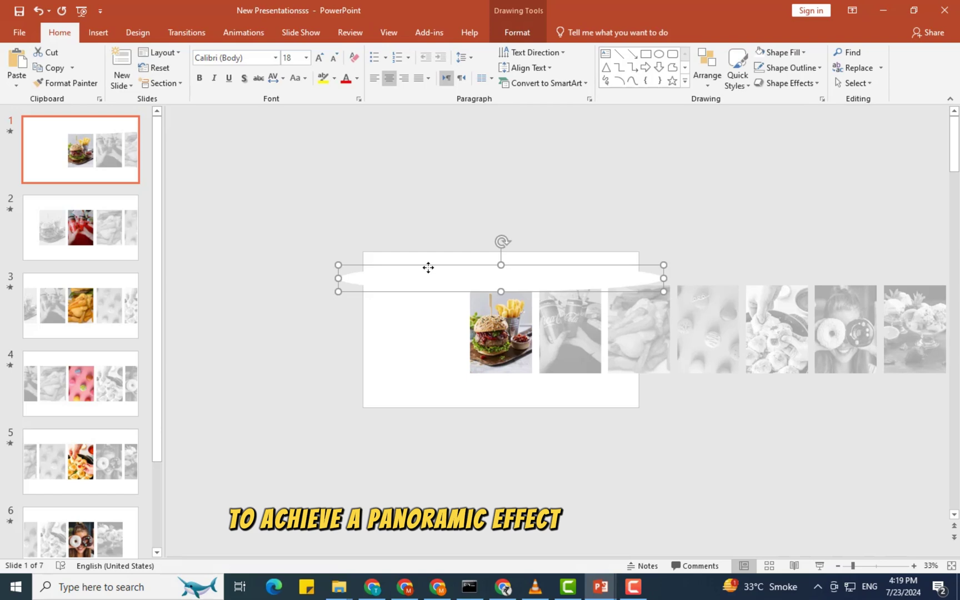
pyautogui.hotkey('ctrl', 'c')
pyautogui.hotkey('ctrl', 'v')
pyautogui.moveTo(431, 285); pyautogui.dragTo(433, 379)
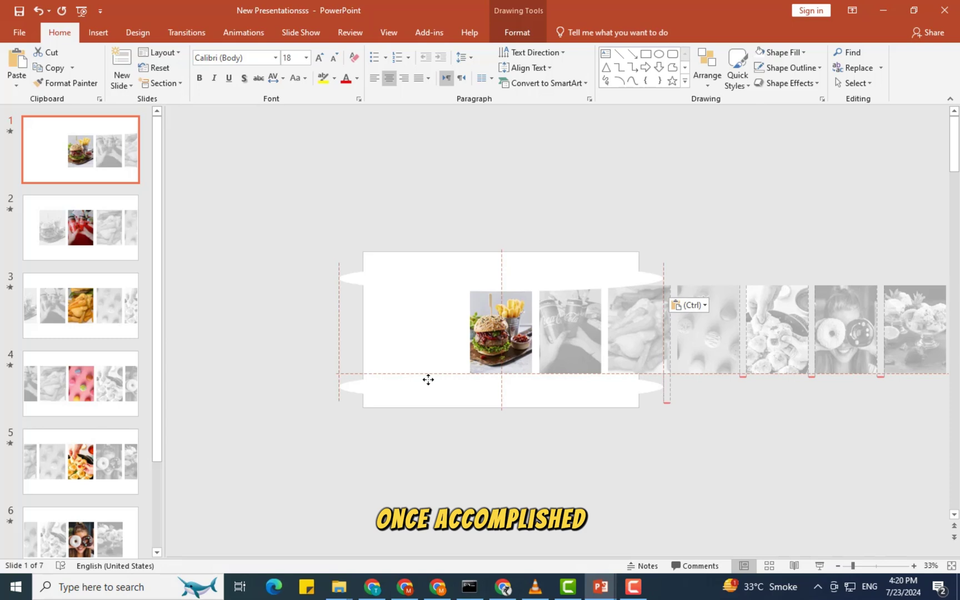
pyautogui.moveTo(428, 380); pyautogui.dragTo(428, 380)
pyautogui.press('Up')
pyautogui.press('Up')
pyautogui.press('Up')
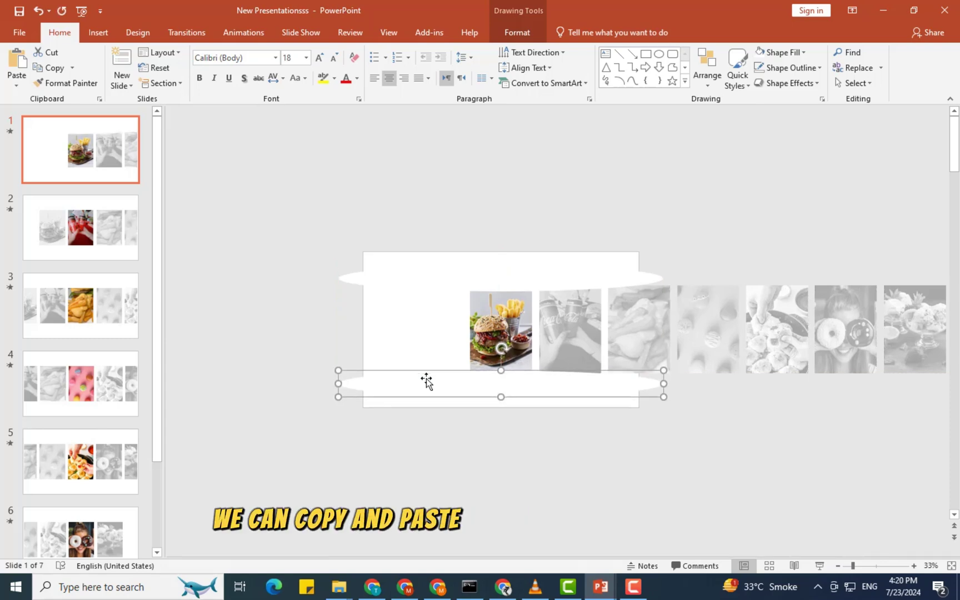
# Step: Select both ellipses and paste them onto slides 2, 3 and 4
pyautogui.scroll(2, 427, 380)
pyautogui.keyDown('shift'); pyautogui.click(206, 245); pyautogui.keyUp('shift')
pyautogui.click(66, 244)
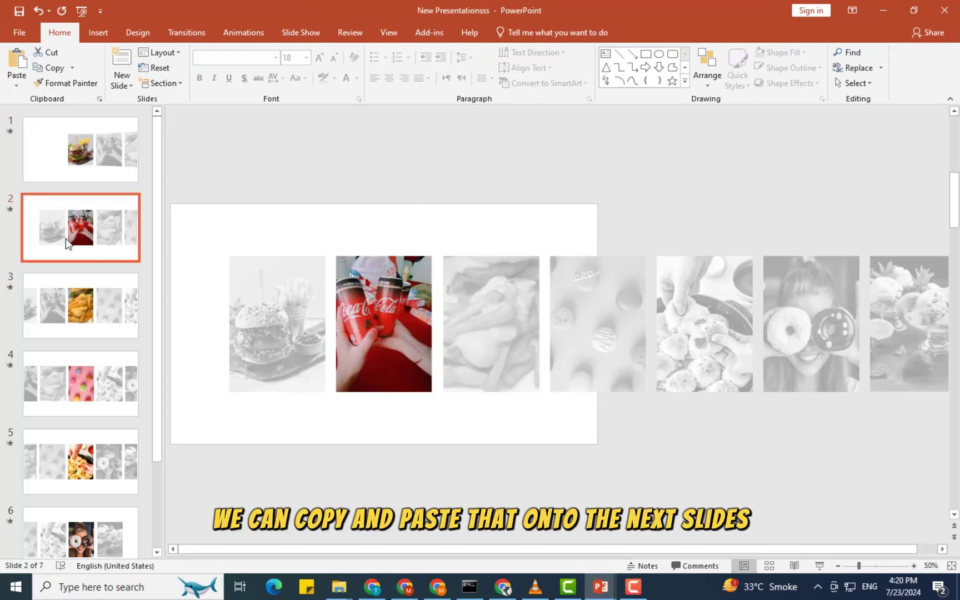
pyautogui.hotkey('ctrl', 'v')
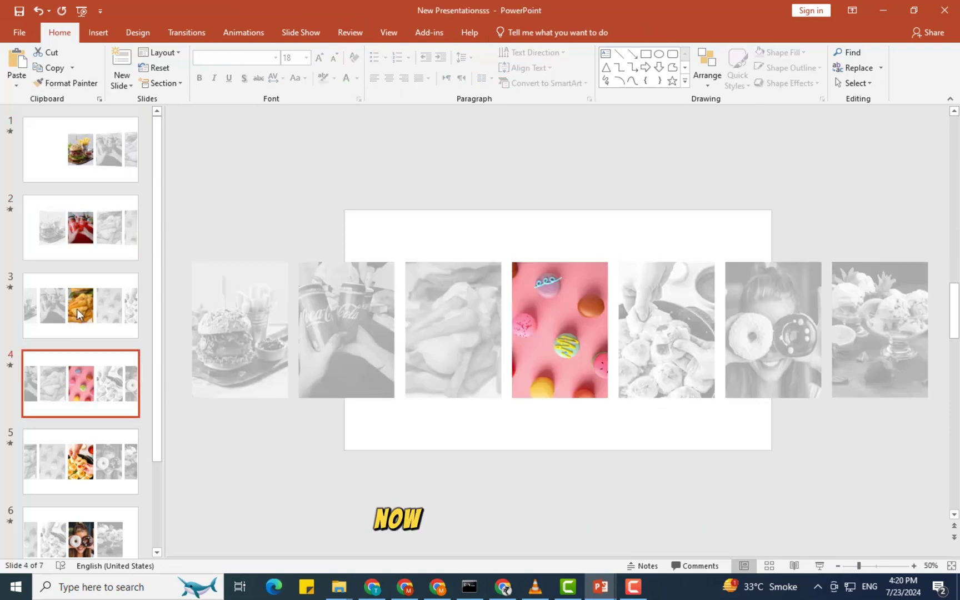
pyautogui.click(77, 308)
pyautogui.hotkey('ctrl', 'v')
pyautogui.click(79, 389)
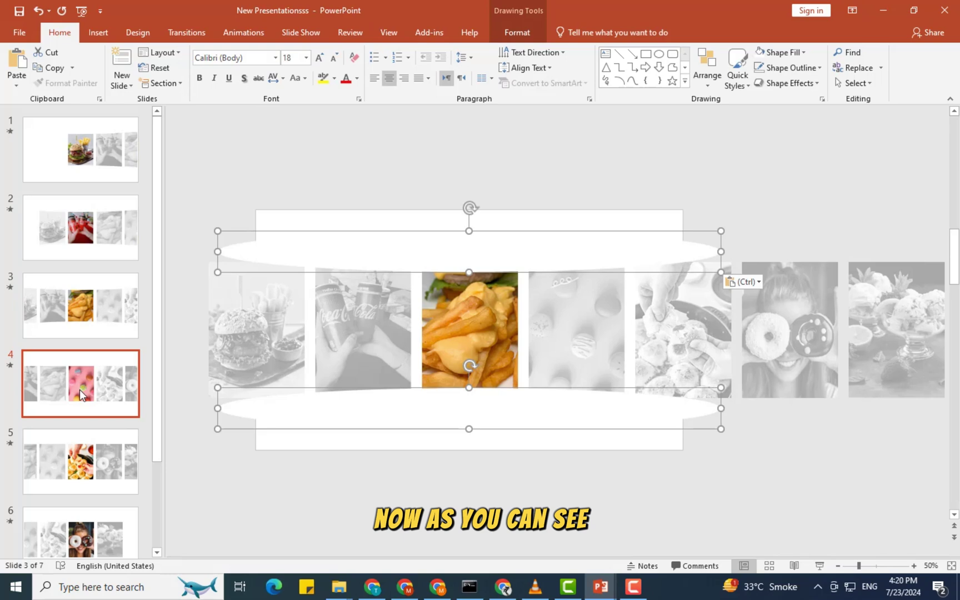
pyautogui.hotkey('ctrl', 'v')
# Step: Paste the same pair of ellipses onto slides 5, 6 and 7
pyautogui.click(122, 481)
pyautogui.hotkey('ctrl', 'v')
pyautogui.click(116, 519)
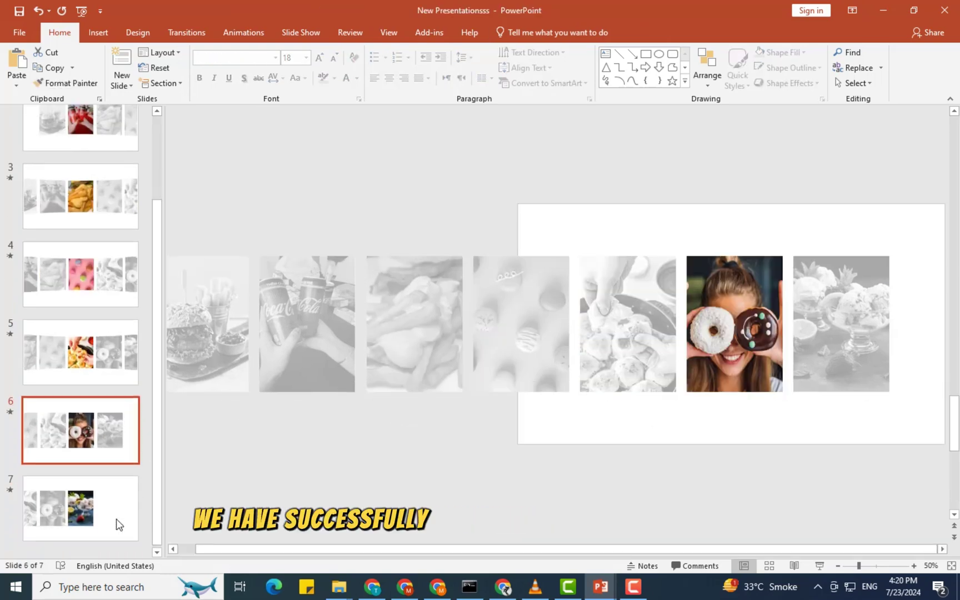
pyautogui.hotkey('ctrl', 'v')
pyautogui.click(100, 499)
pyautogui.hotkey('ctrl', 'v')
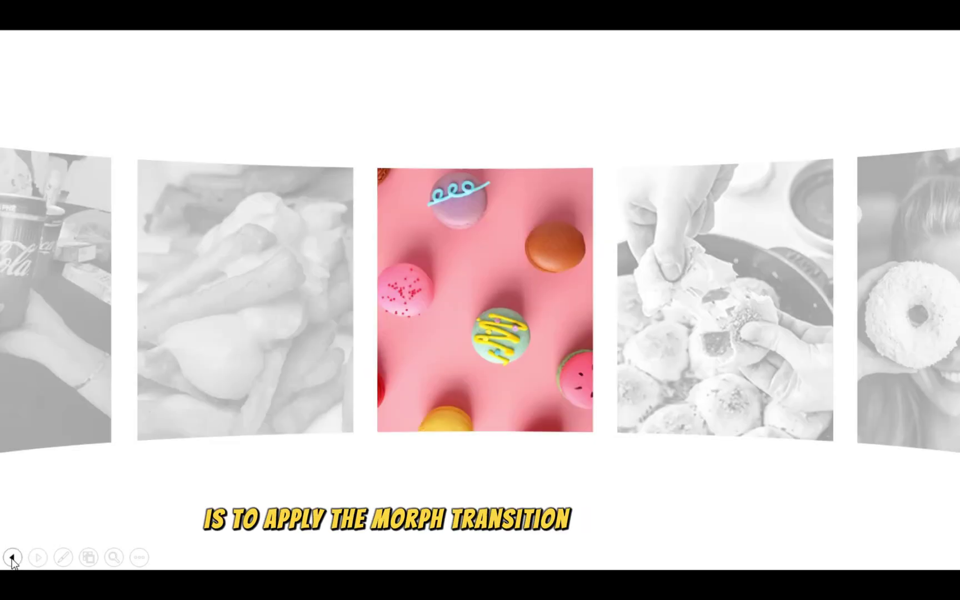
pyautogui.click(12, 558)
pyautogui.click(12, 557)
pyautogui.click(12, 558)
# Step: Exit the slideshow and apply a Morph transition with a 01.25 duration
pyautogui.press('Escape')
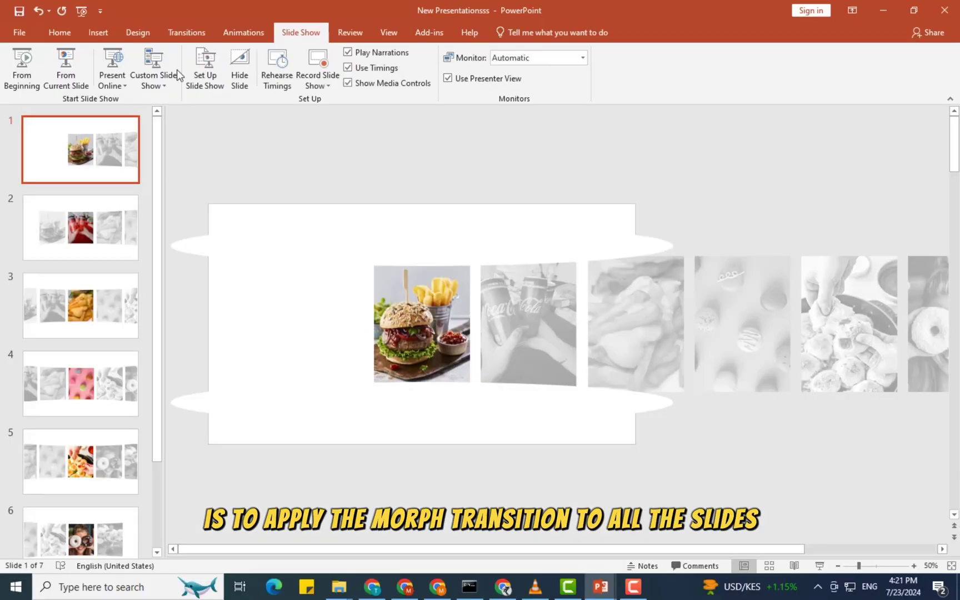
pyautogui.click(185, 32)
pyautogui.click(122, 73)
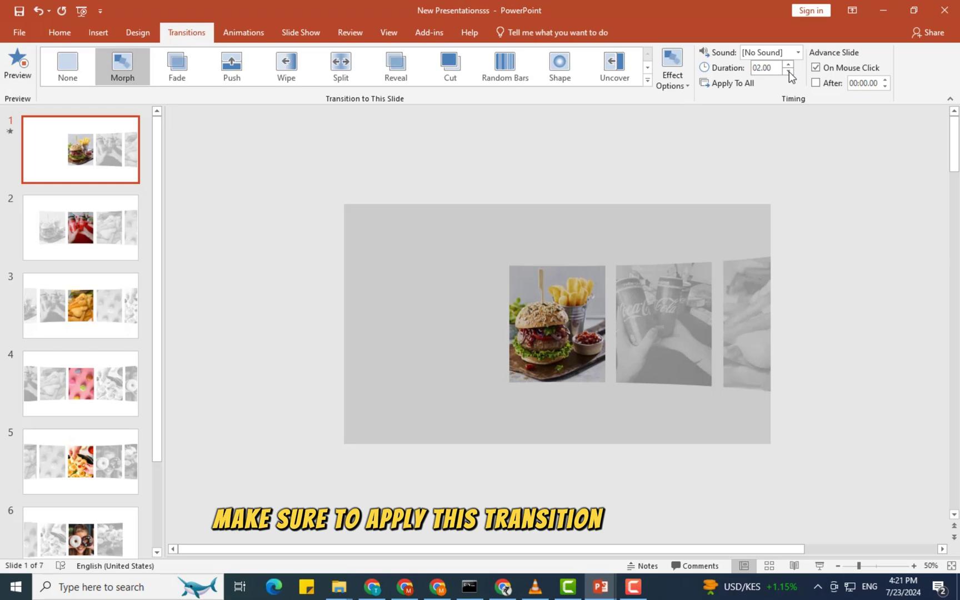
pyautogui.click(788, 72)
pyautogui.click(788, 71)
pyautogui.click(789, 71)
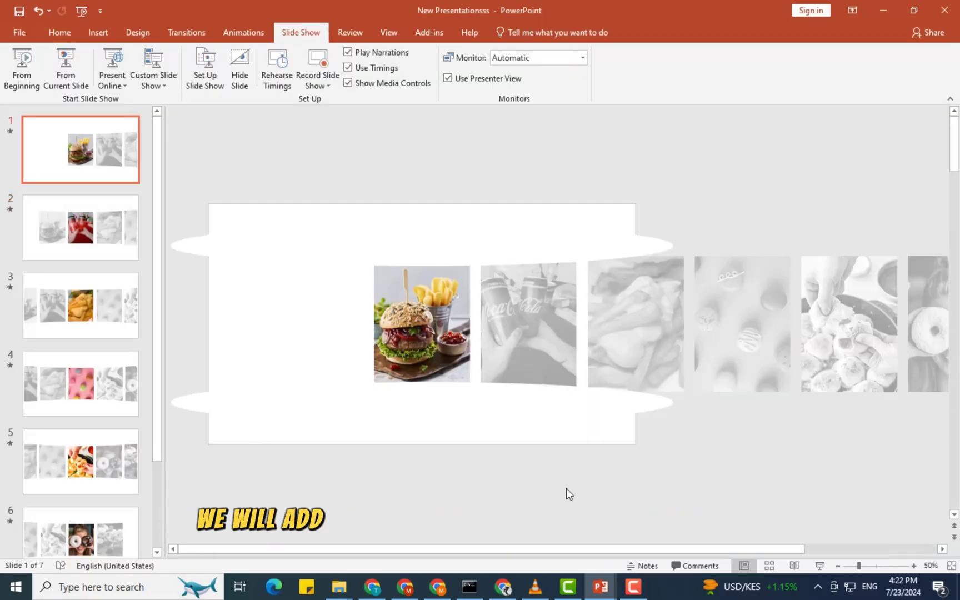
# Step: Paste the OUR MENU heading and Fries label onto slides 1 and 2, retyping slide 2's label (Co, Burger)
pyautogui.hotkey('ctrl', 'v')
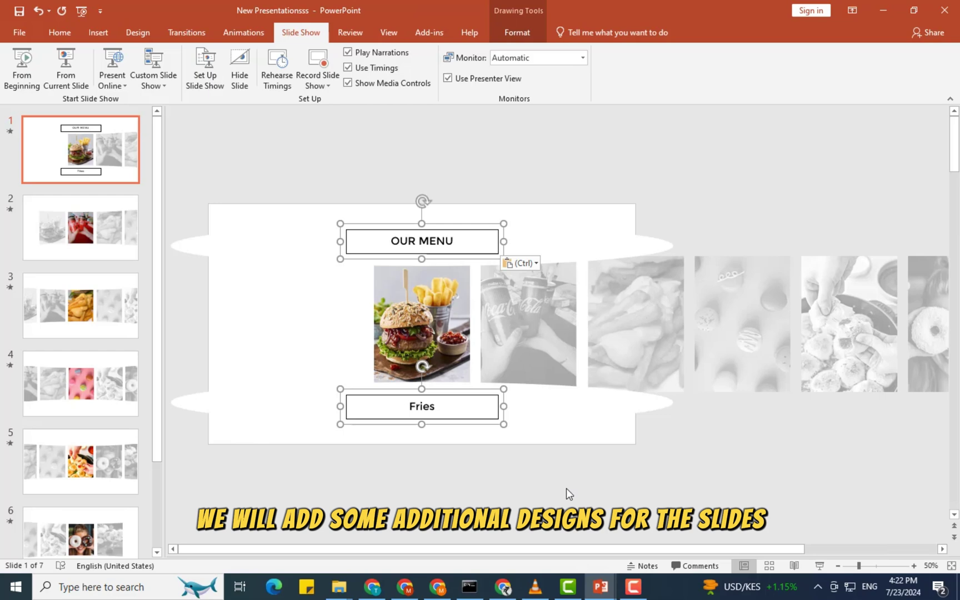
pyautogui.click(55, 211)
pyautogui.hotkey('ctrl', 'v')
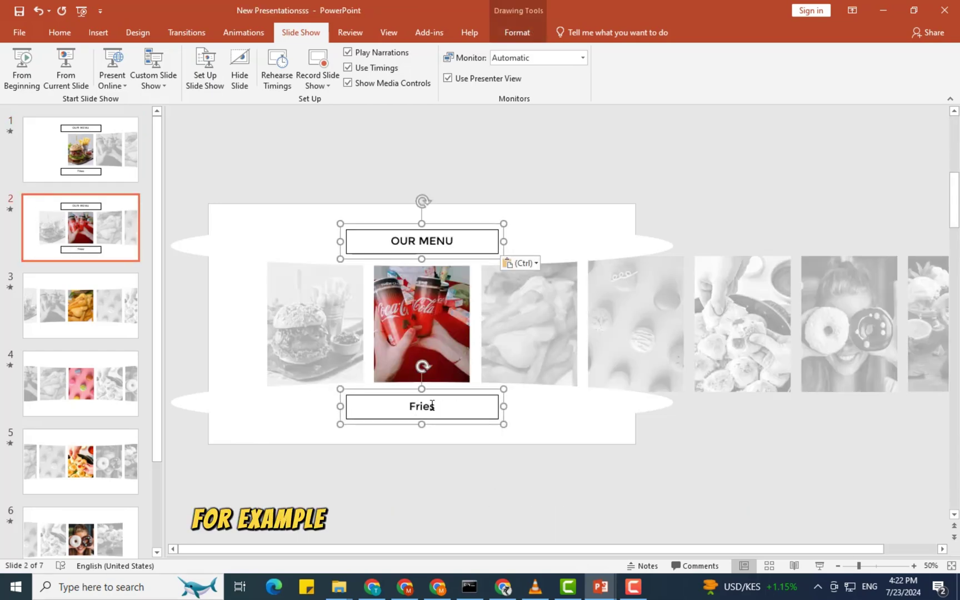
pyautogui.doubleClick(433, 405)
pyautogui.write('Co')
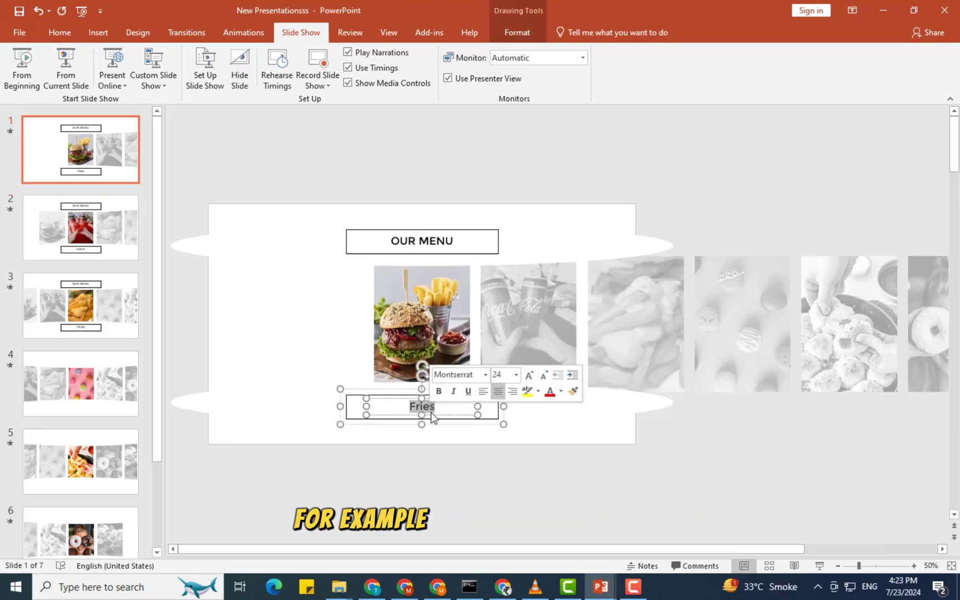
pyautogui.write('Burger')
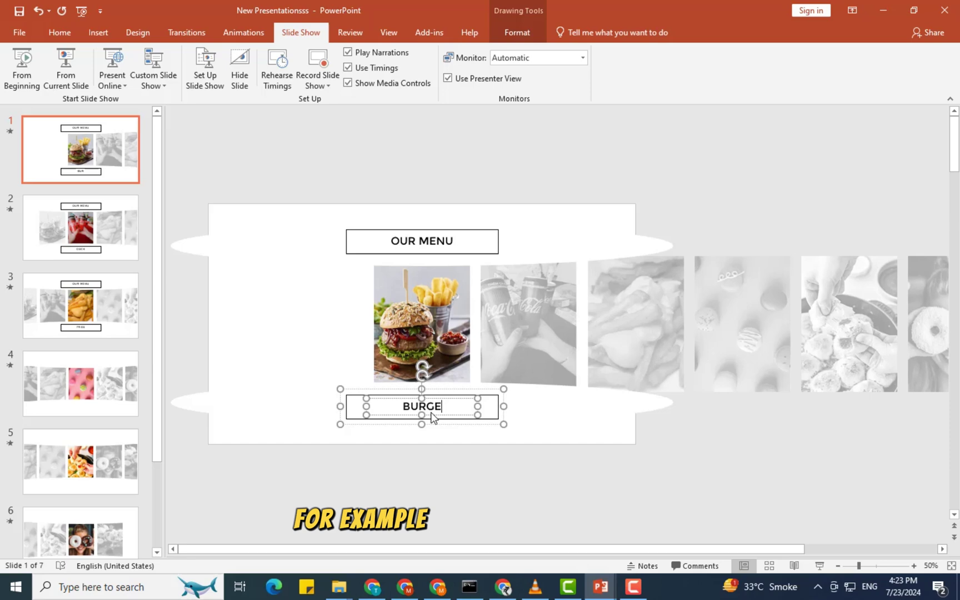
# Step: Relabel slide 4 'Macarons' and slide 5 'Pizz', then paste the boxes and select slide 7's label
pyautogui.click(122, 397)
pyautogui.doubleClick(551, 413)
pyautogui.write('Macarons')
pyautogui.click(81, 462)
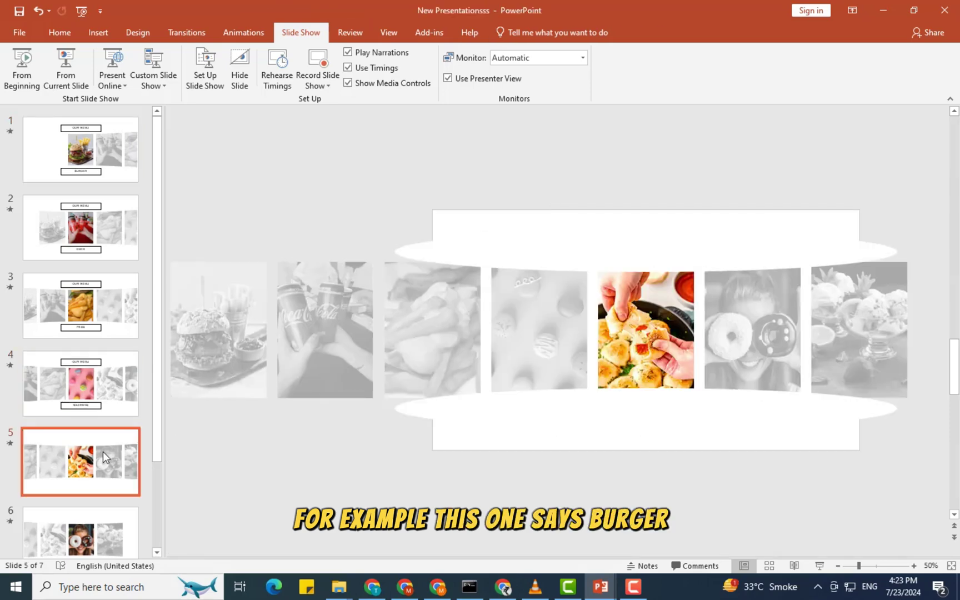
pyautogui.doubleClick(642, 416)
pyautogui.write('Pizz')
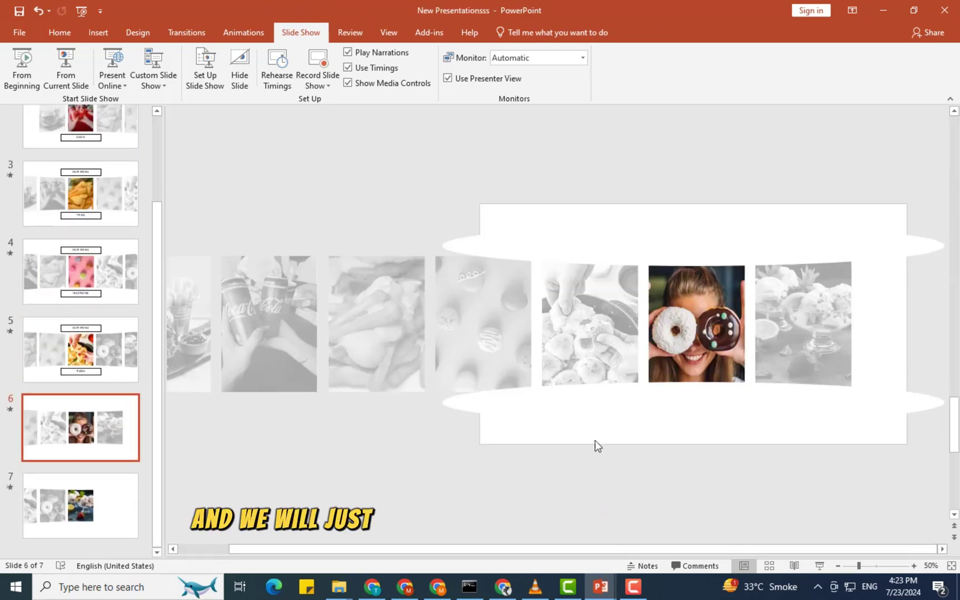
pyautogui.hotkey('ctrl', 'v')
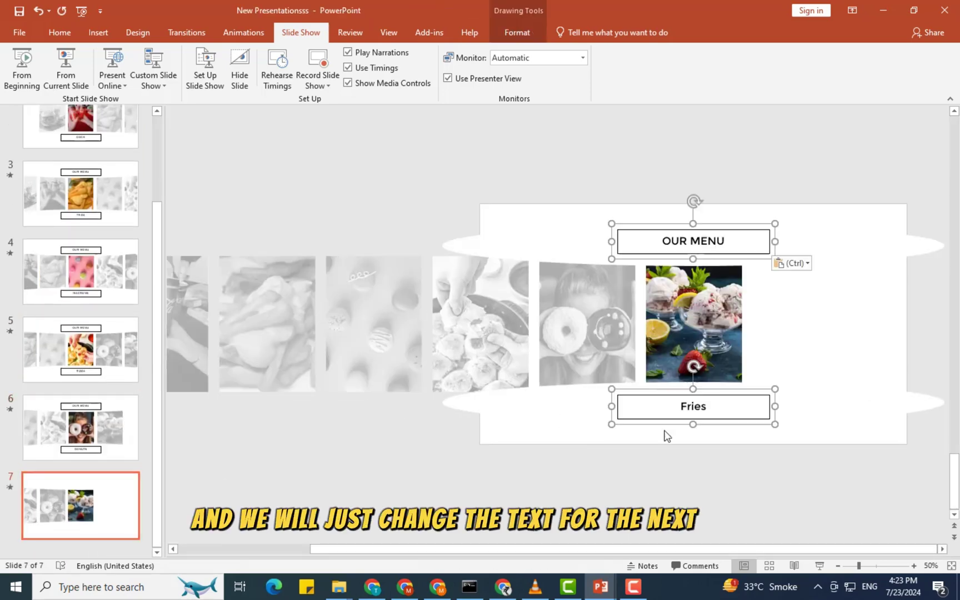
pyautogui.doubleClick(694, 407)
# Step: Paste the two arrow graphics and position them on either side of the BURGER label
pyautogui.write('Ic')
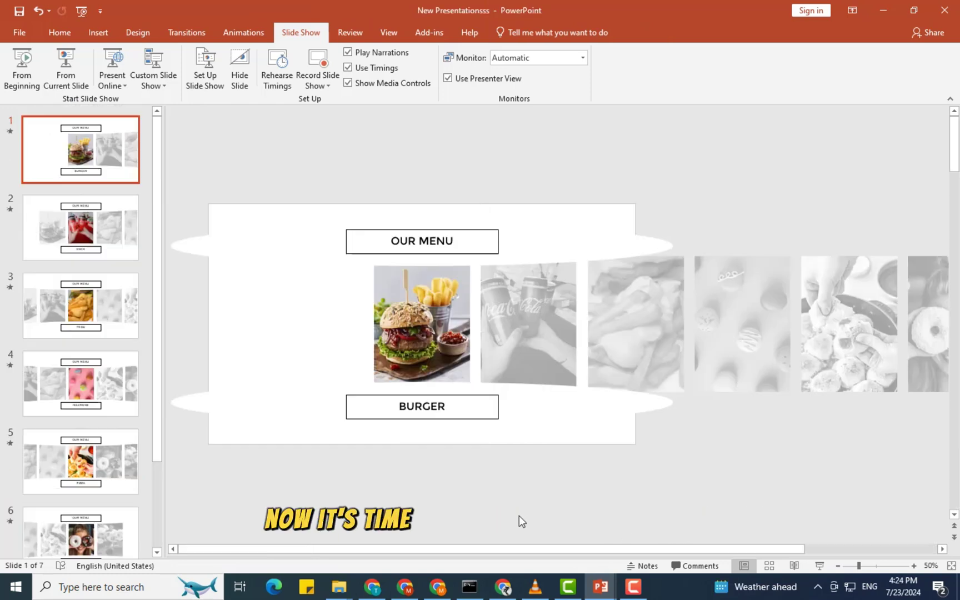
pyautogui.hotkey('ctrl', 'v')
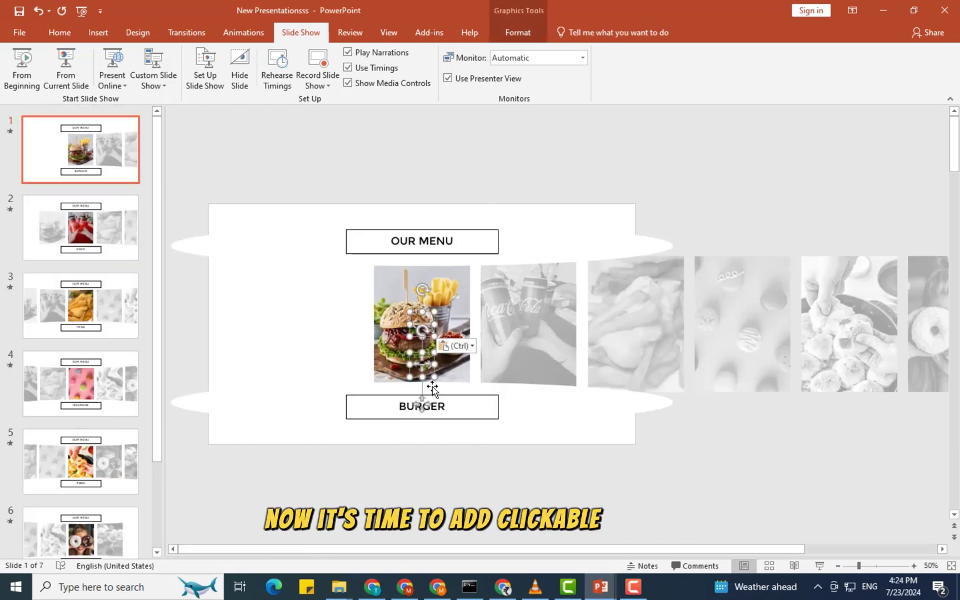
pyautogui.moveTo(413, 393); pyautogui.dragTo(309, 447)
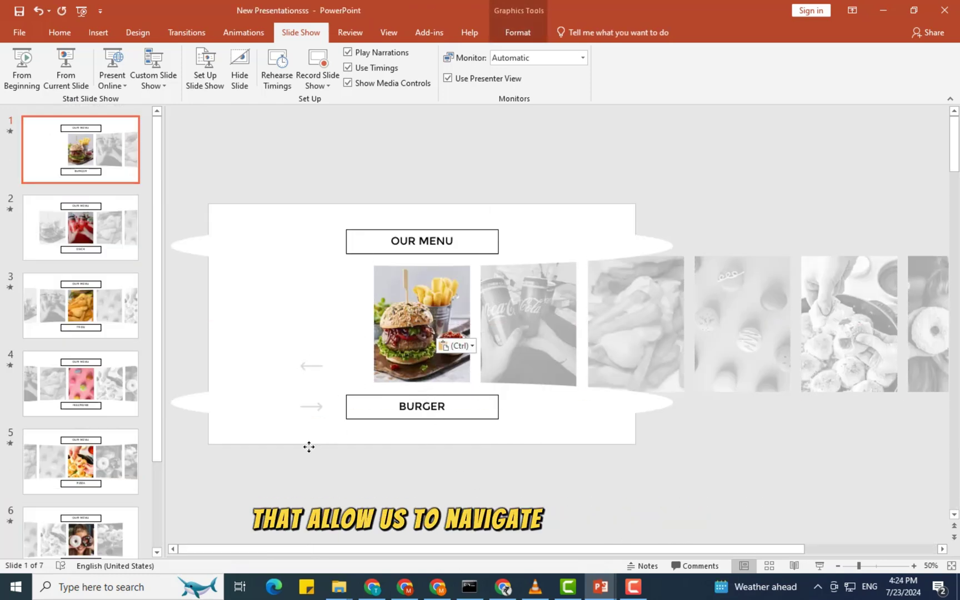
pyautogui.moveTo(325, 484); pyautogui.dragTo(322, 442)
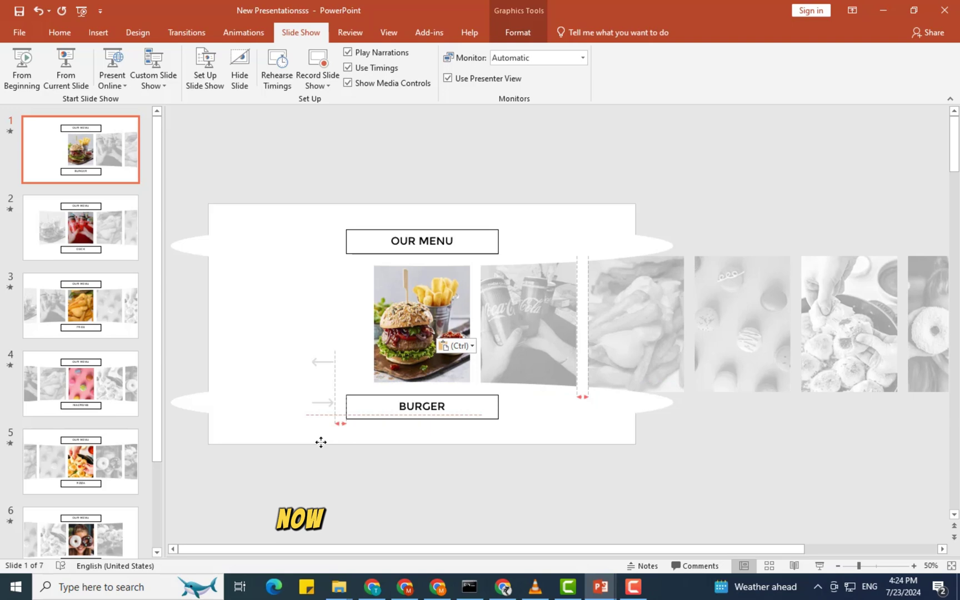
pyautogui.moveTo(321, 401); pyautogui.dragTo(526, 406)
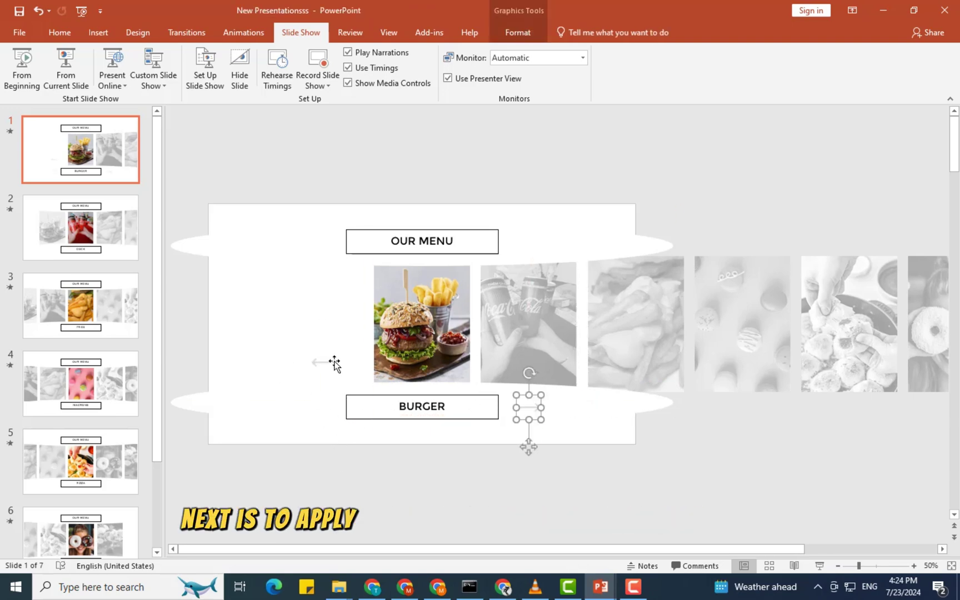
pyautogui.press('Escape')
pyautogui.moveTo(325, 400); pyautogui.dragTo(326, 403)
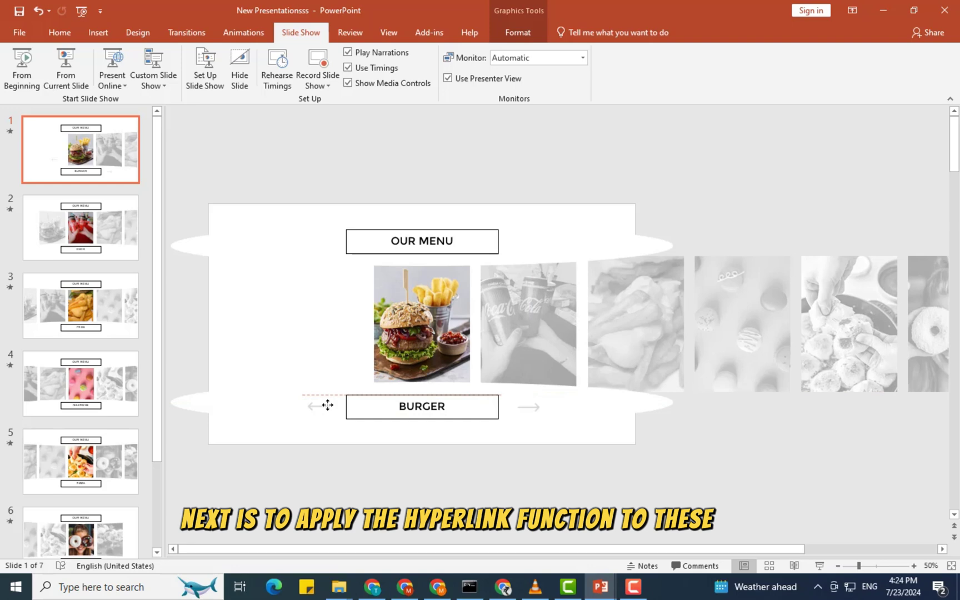
# Step: Hyperlink the left arrow to the Previous Slide
pyautogui.rightClick(328, 405)
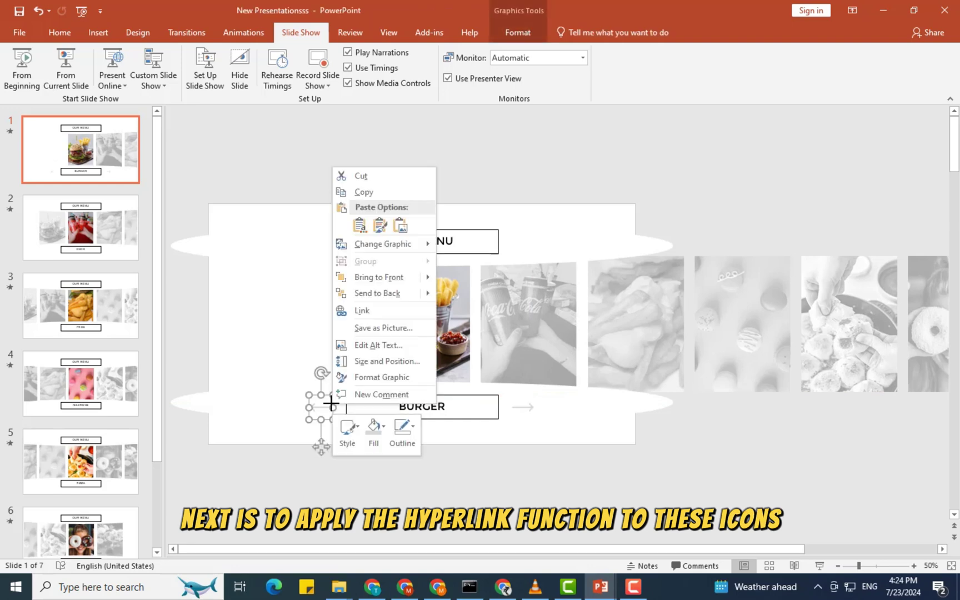
pyautogui.click(364, 311)
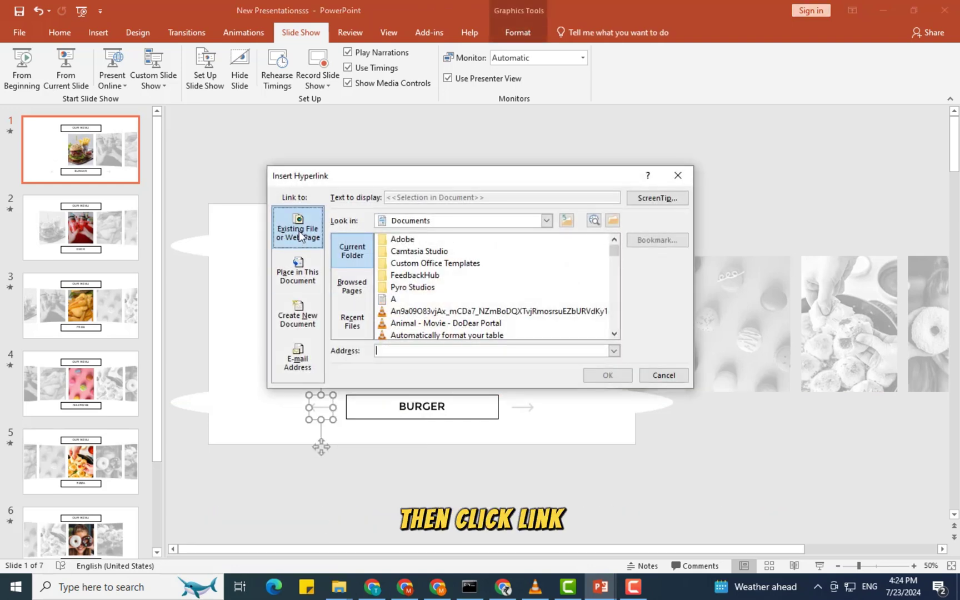
pyautogui.click(299, 274)
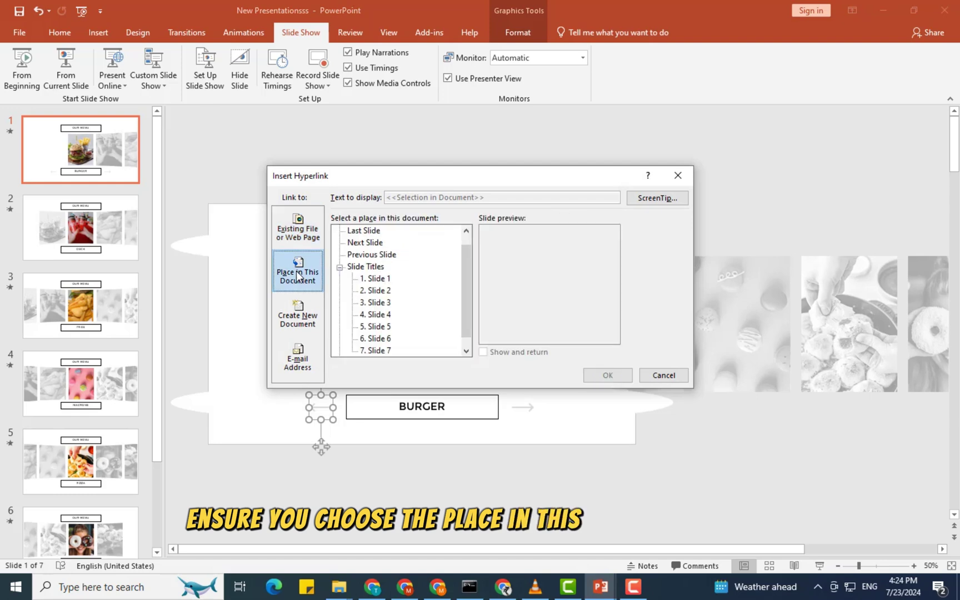
pyautogui.click(355, 257)
pyautogui.click(608, 376)
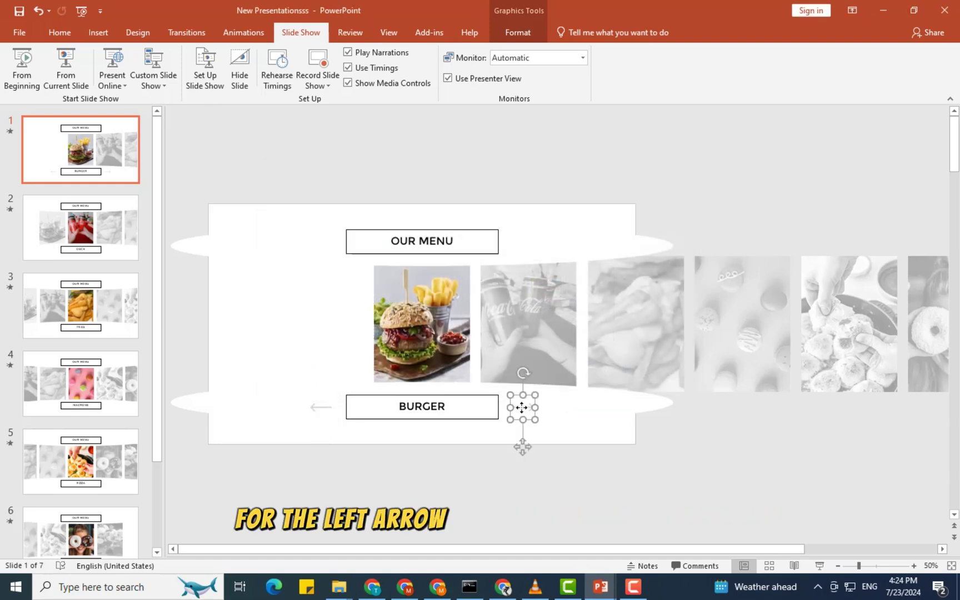
# Step: Hyperlink the right arrow to the Next Slide, then select both arrows
pyautogui.rightClick(522, 408)
pyautogui.click(560, 315)
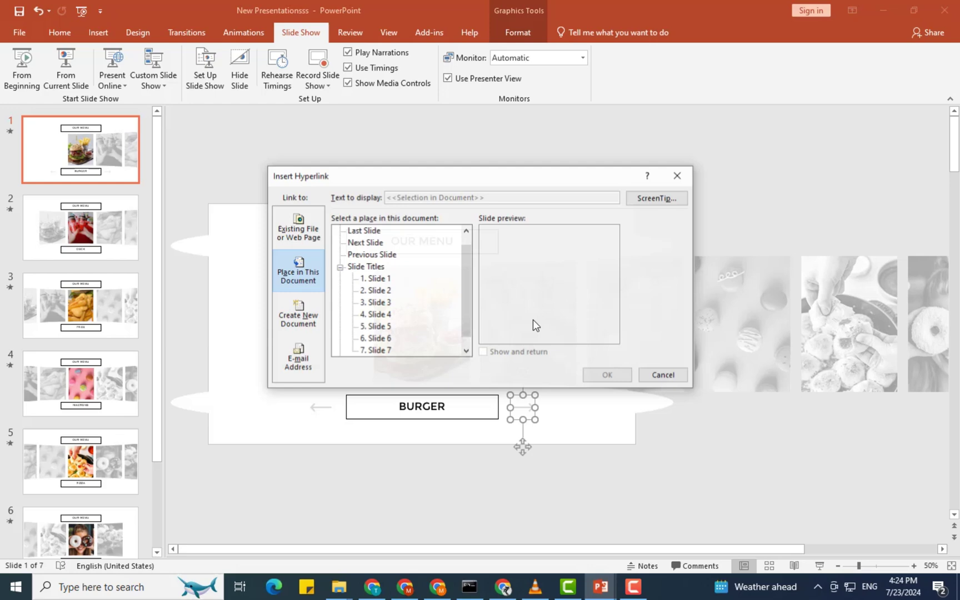
pyautogui.click(365, 243)
pyautogui.click(608, 376)
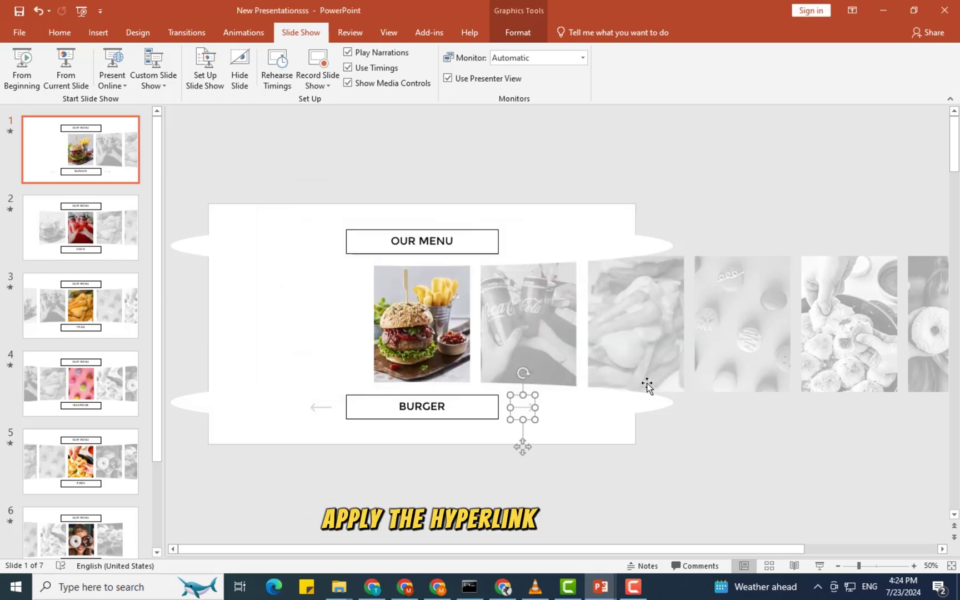
pyautogui.keyDown('shift'); pyautogui.click(334, 413); pyautogui.keyUp('shift')
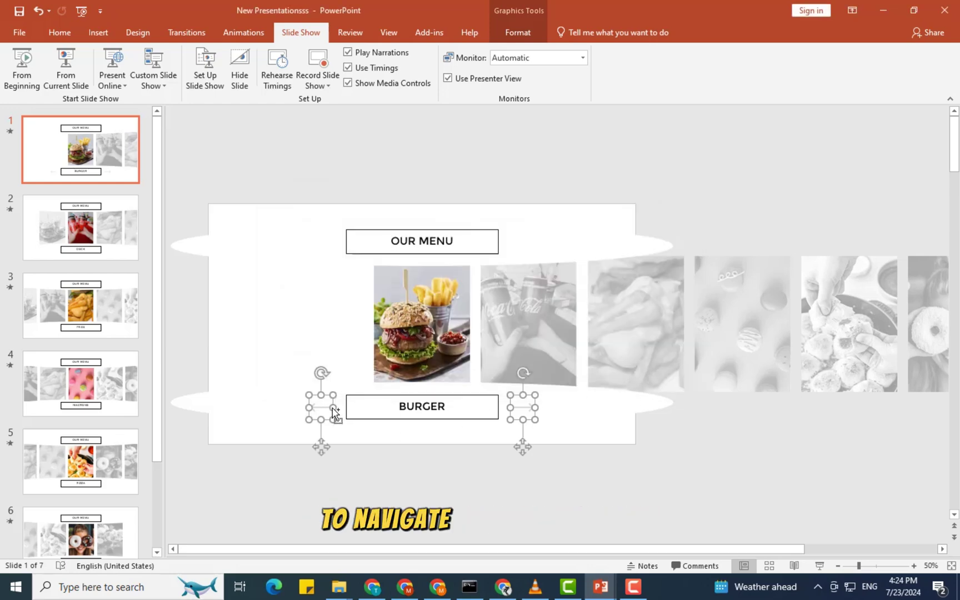
# Step: Paste the linked arrow pair onto each of slides 2 through 7 (COCK, FRIES, PIZZA, DONUTS and others)
pyautogui.click(105, 251)
pyautogui.hotkey('ctrl', 'v')
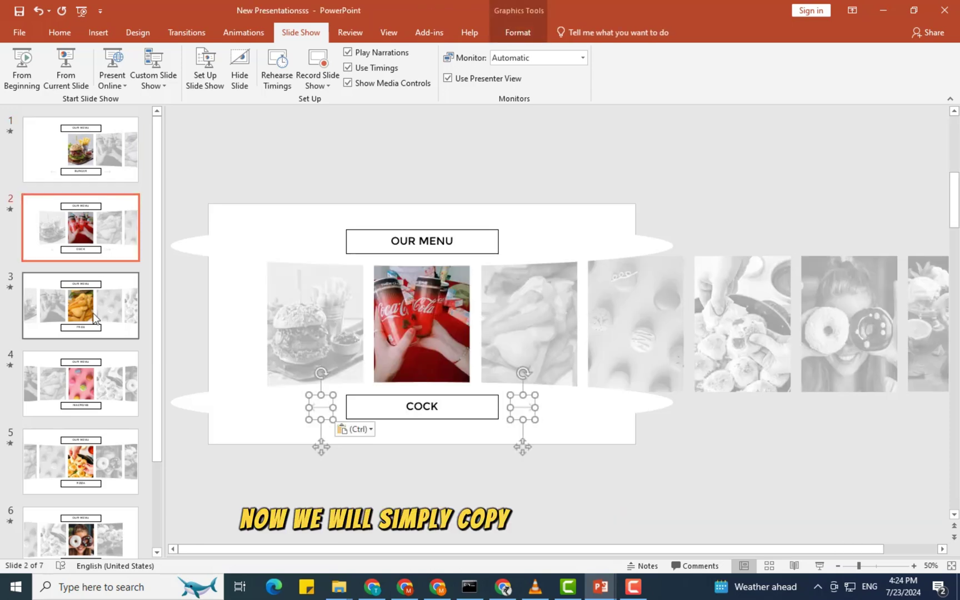
pyautogui.click(93, 317)
pyautogui.hotkey('ctrl', 'v')
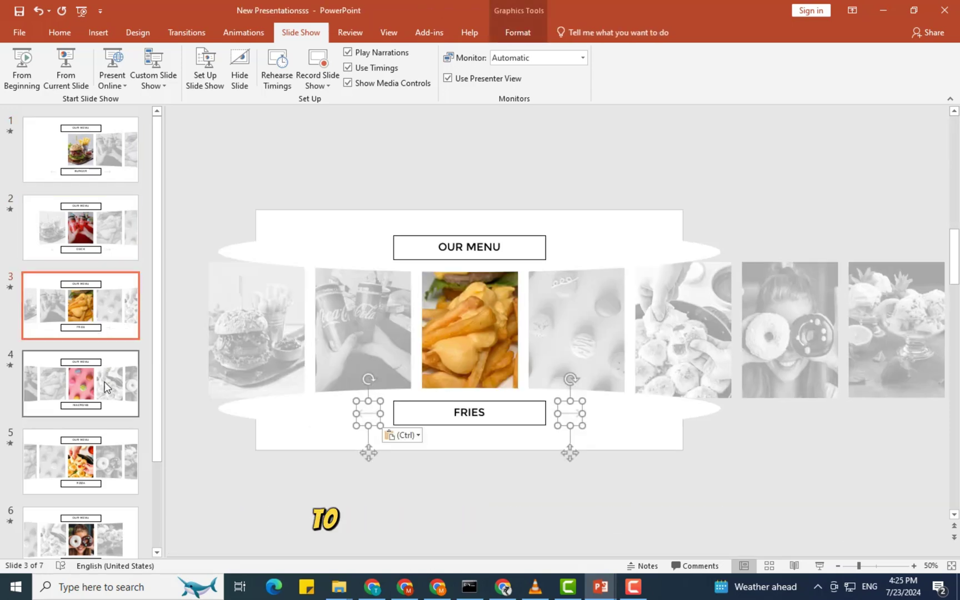
pyautogui.click(106, 387)
pyautogui.hotkey('ctrl', 'v')
pyautogui.click(97, 442)
pyautogui.hotkey('ctrl', 'v')
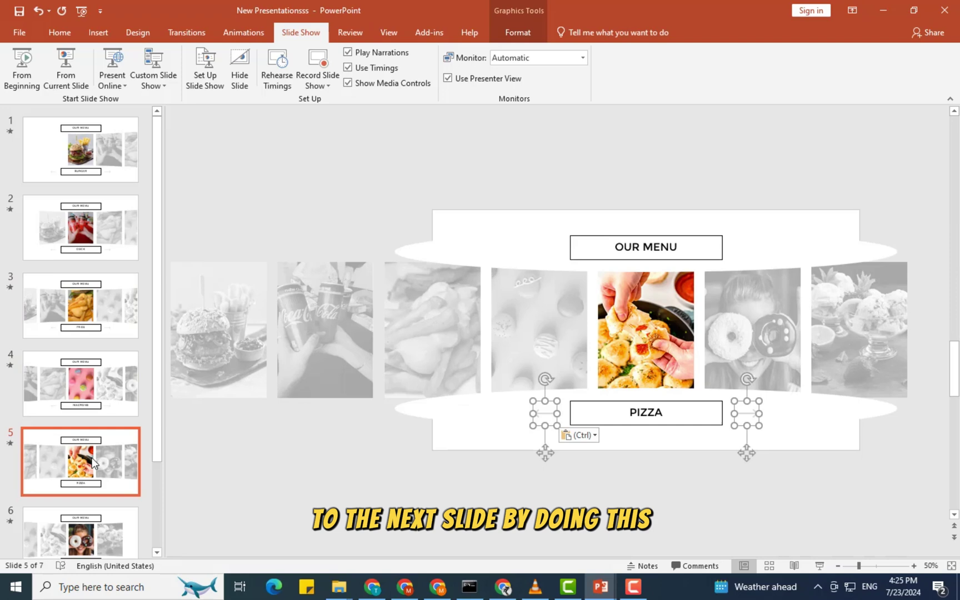
pyautogui.click(86, 526)
pyautogui.hotkey('ctrl', 'v')
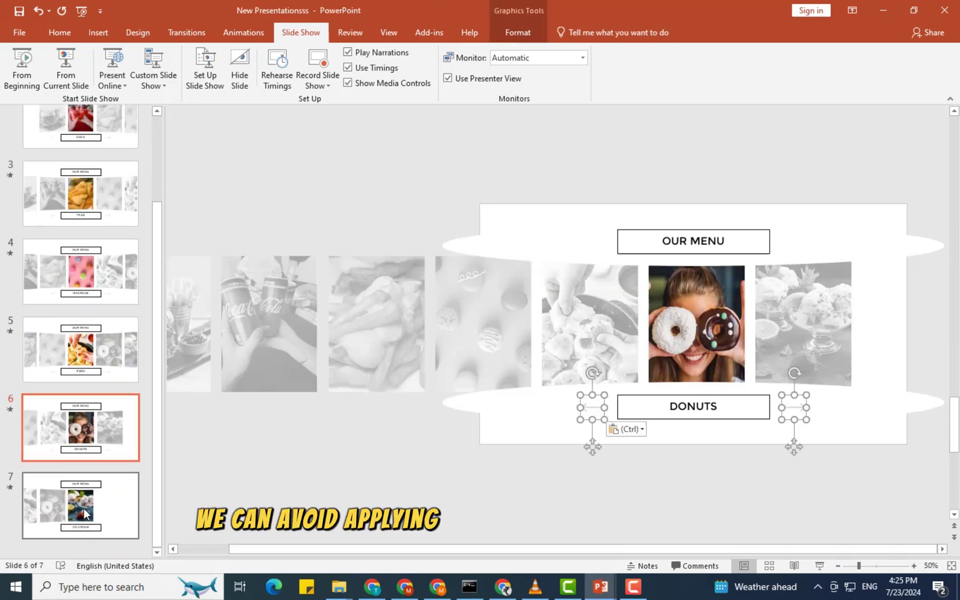
pyautogui.click(83, 508)
pyautogui.hotkey('ctrl', 'v')
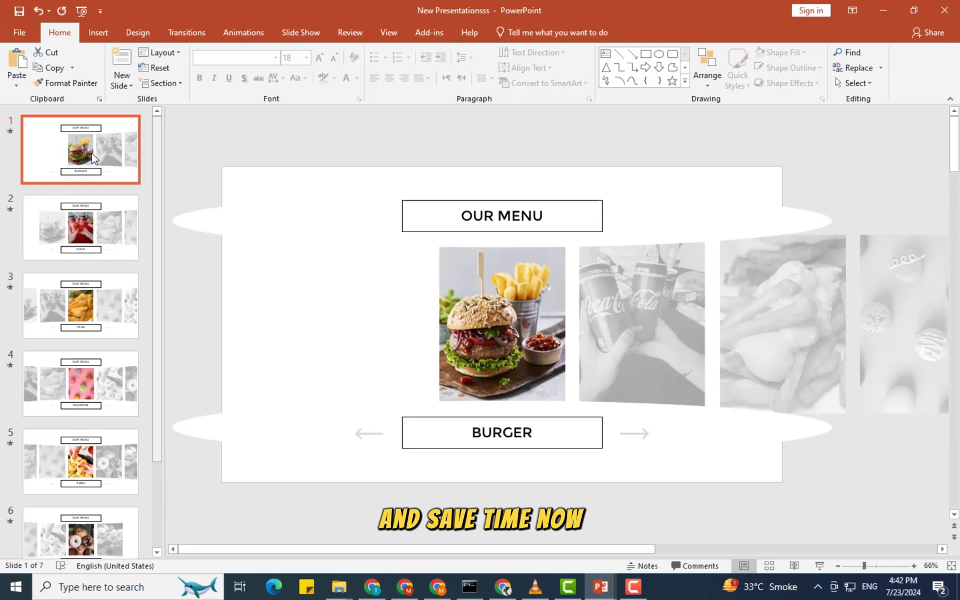
# Step: Duplicate the burger slide and move the copy to the end as slide 8
pyautogui.rightClick(92, 156)
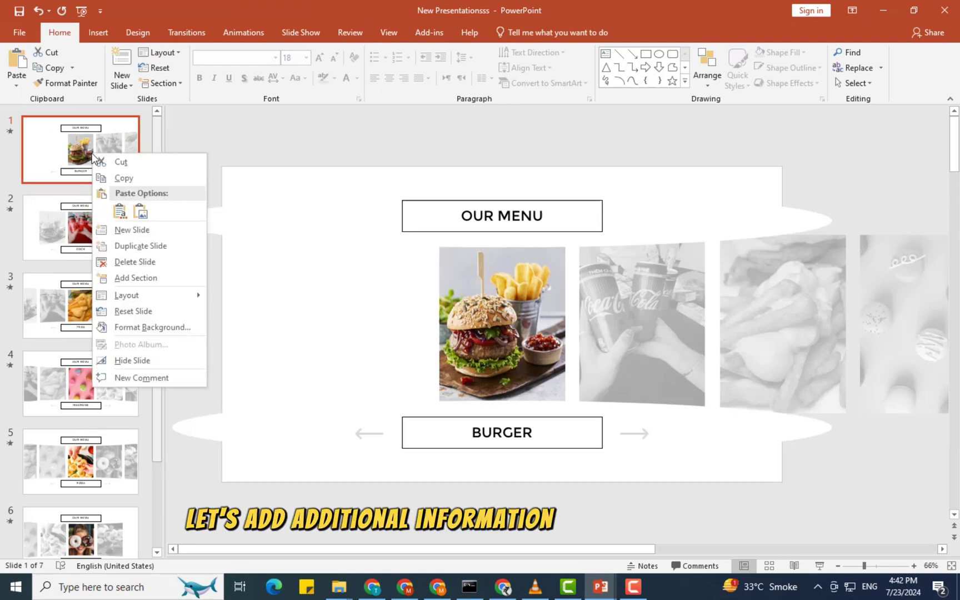
pyautogui.click(128, 230)
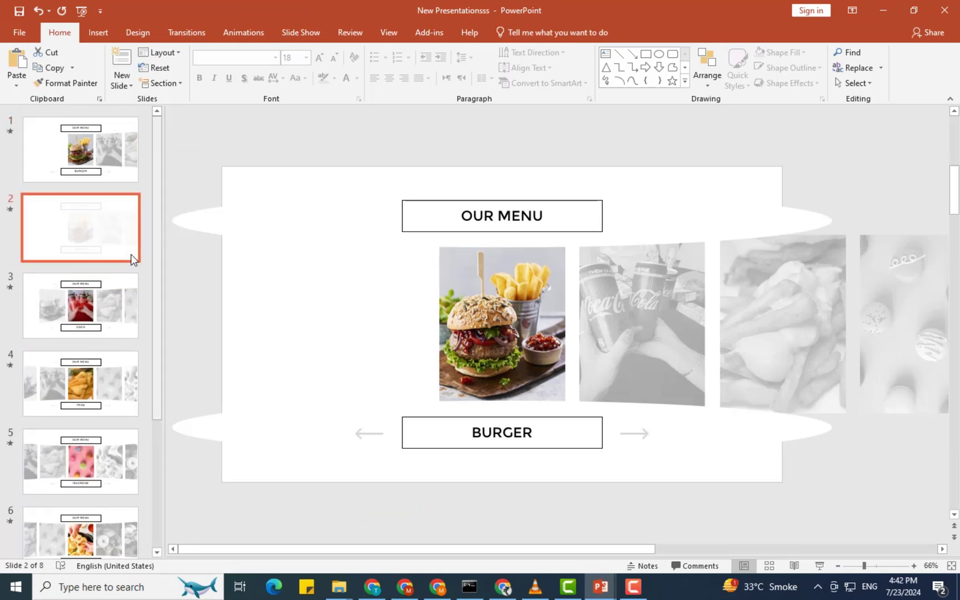
pyautogui.moveTo(118, 260); pyautogui.dragTo(111, 533)
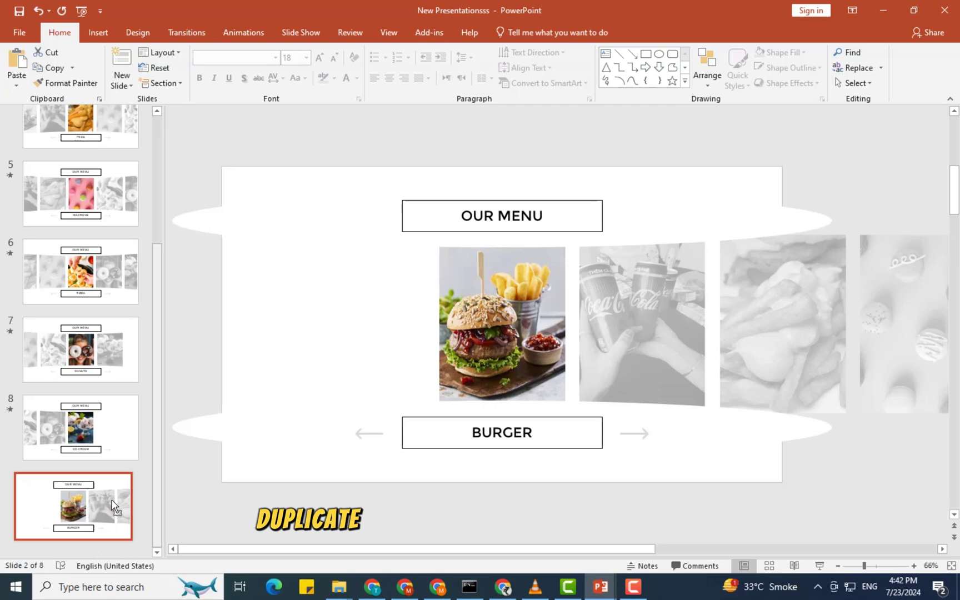
# Step: Move the BURGER band with its arrows below the slide and the OUR MENU band above it
pyautogui.click(315, 431)
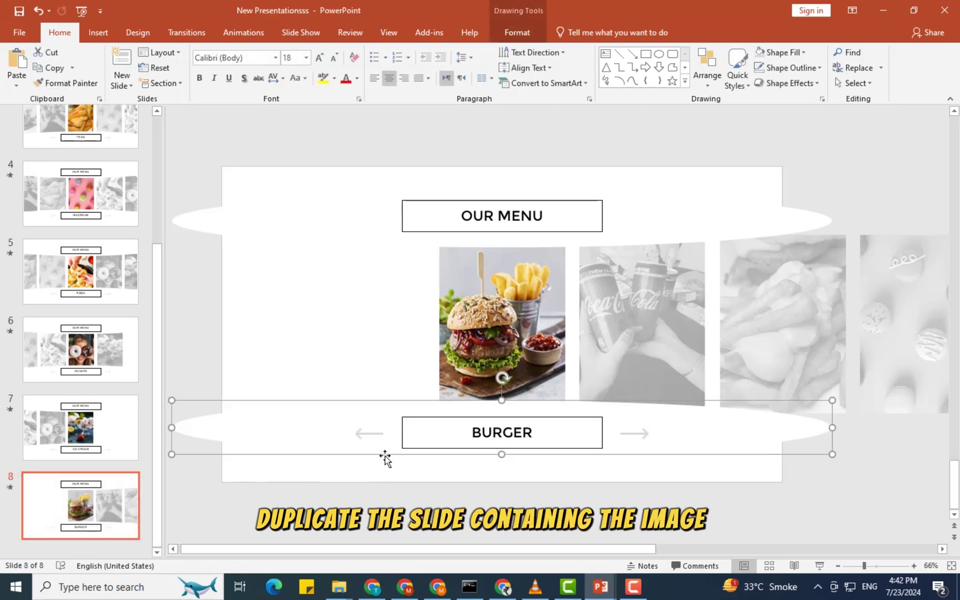
pyautogui.keyDown('shift'); pyautogui.click(364, 437); pyautogui.keyUp('shift')
pyautogui.keyDown('shift'); pyautogui.click(606, 434); pyautogui.keyUp('shift')
pyautogui.keyDown('shift'); pyautogui.click(636, 435); pyautogui.keyUp('shift')
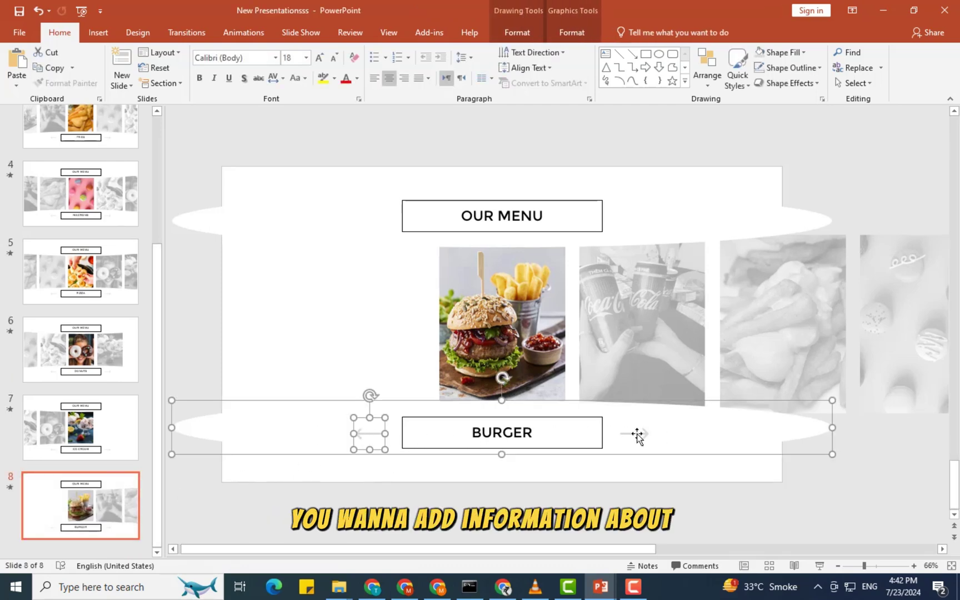
pyautogui.keyDown('shift'); pyautogui.click(580, 441); pyautogui.keyUp('shift')
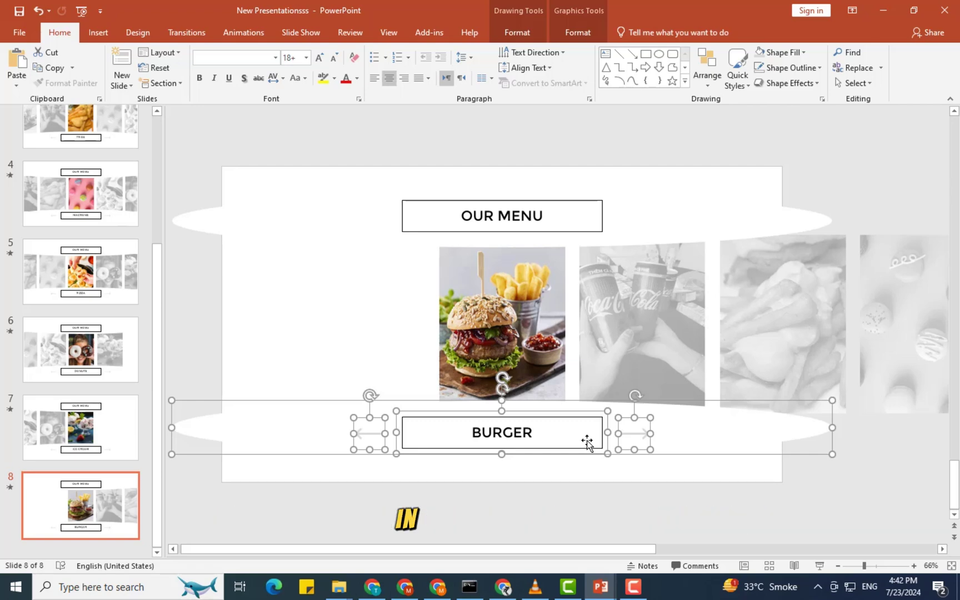
pyautogui.moveTo(587, 442); pyautogui.dragTo(596, 523)
pyautogui.click(606, 217)
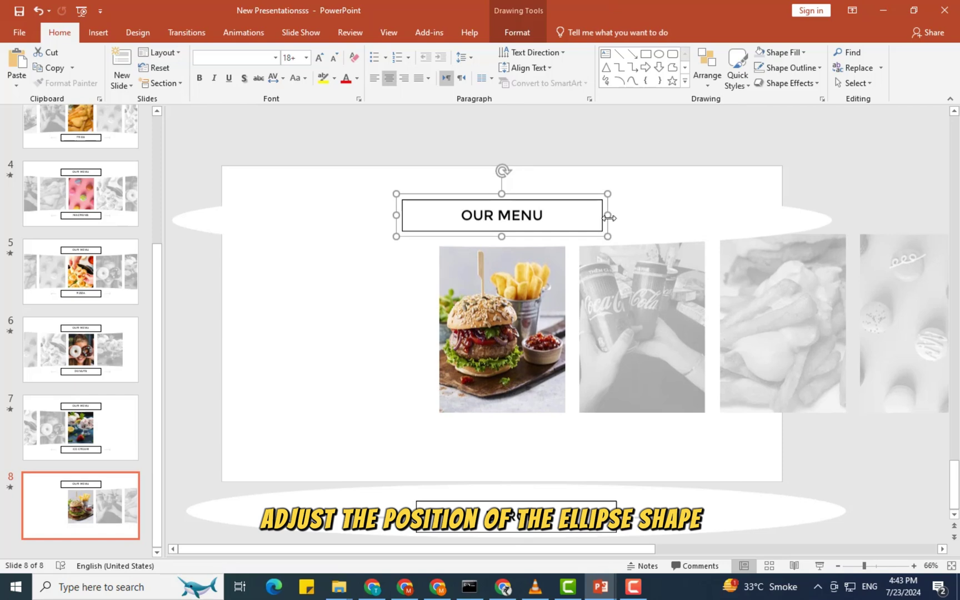
pyautogui.moveTo(658, 217); pyautogui.dragTo(680, 120)
# Step: Delete the grey photos and empty picture placeholders beside the burger
pyautogui.scroll(-4, 602, 264)
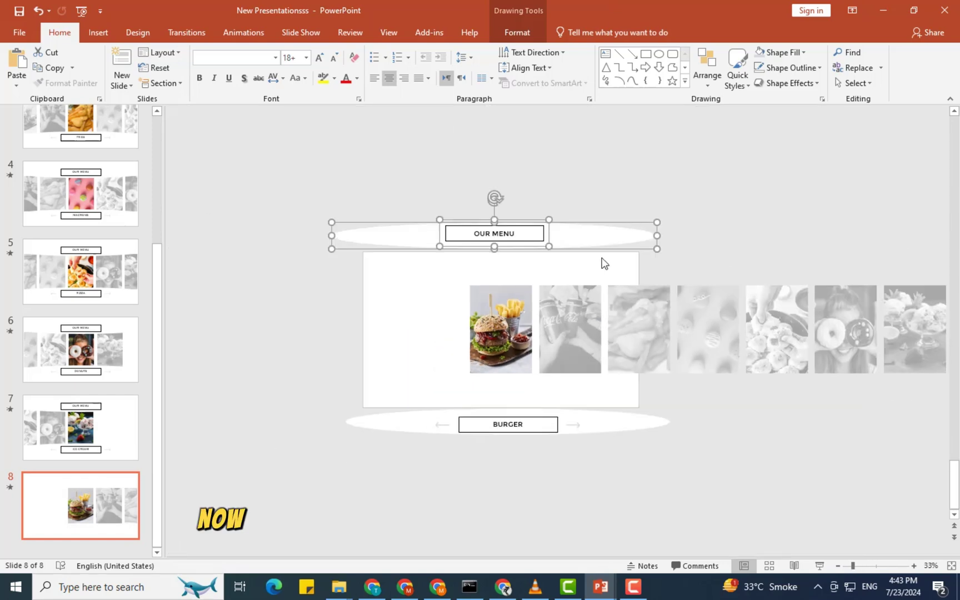
pyautogui.moveTo(603, 283); pyautogui.dragTo(922, 369)
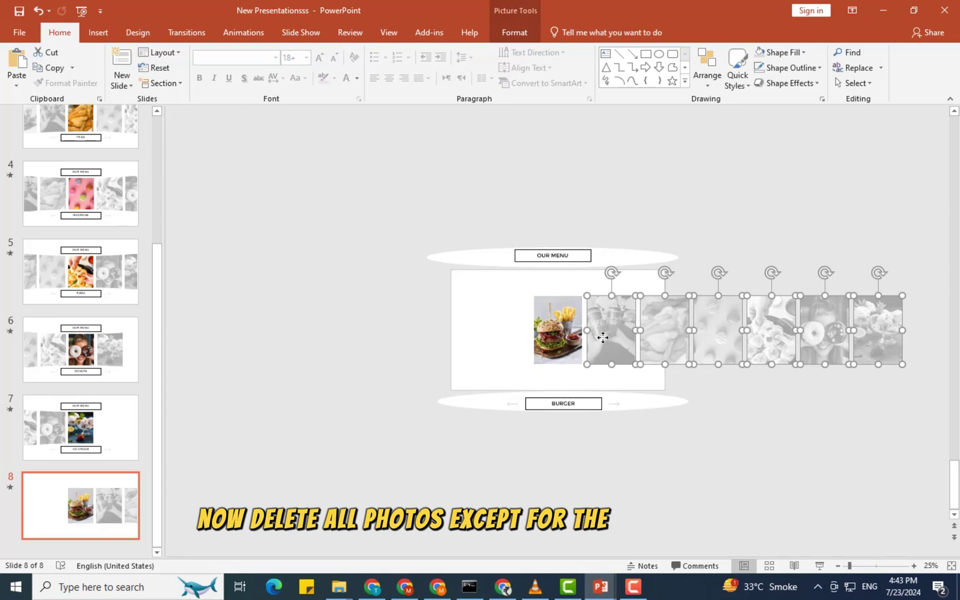
pyautogui.press('Delete')
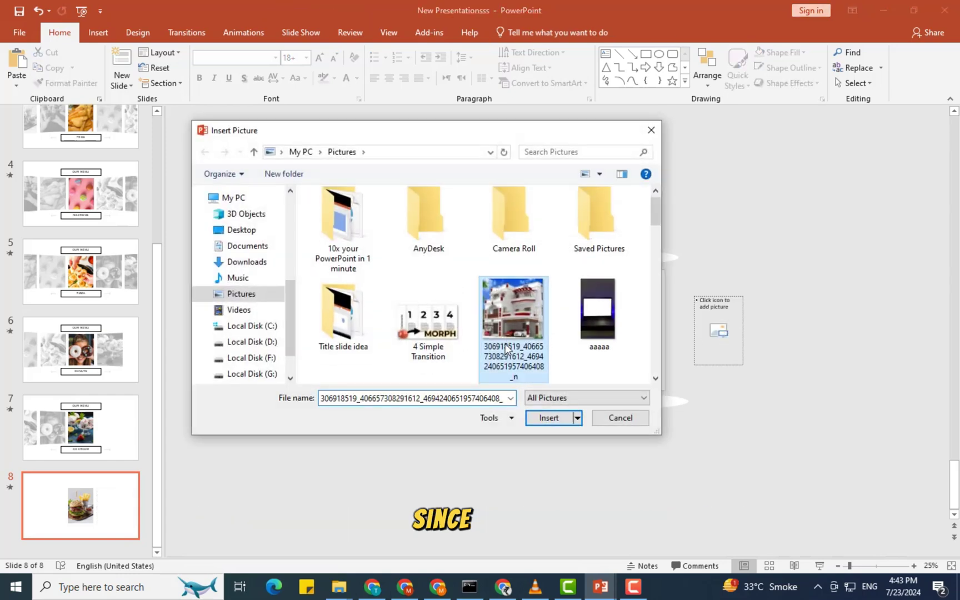
pyautogui.press('Escape')
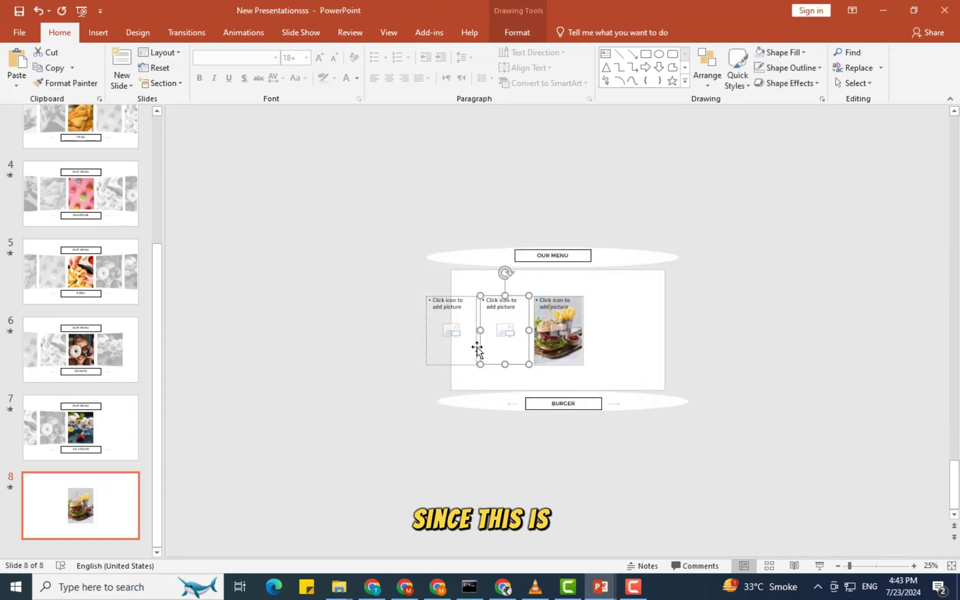
pyautogui.press('Delete')
# Step: Set the burger photo's height to 6.26 inches
pyautogui.click(555, 320)
pyautogui.click(515, 33)
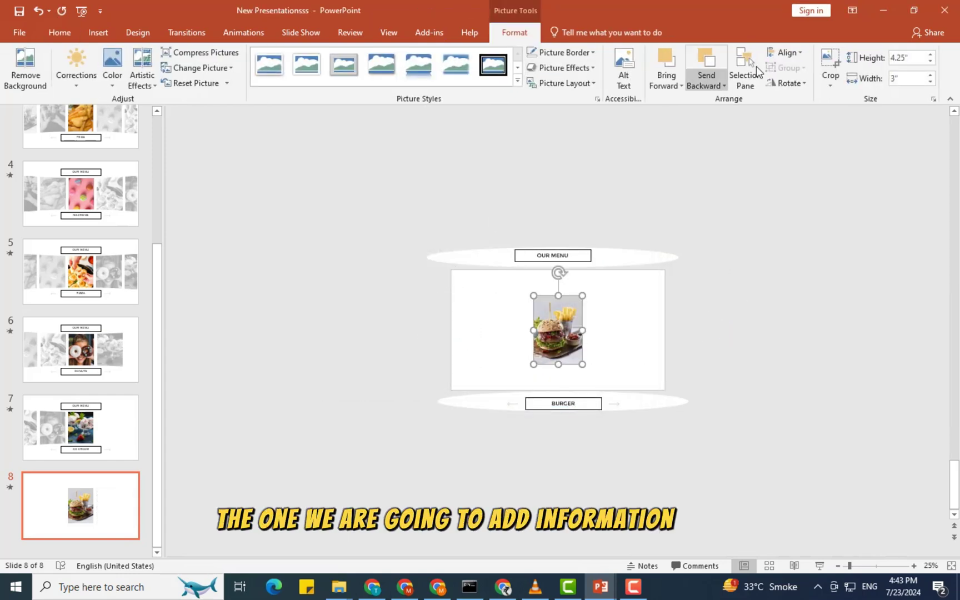
pyautogui.click(906, 57)
pyautogui.write('6.26')
pyautogui.press('Return')
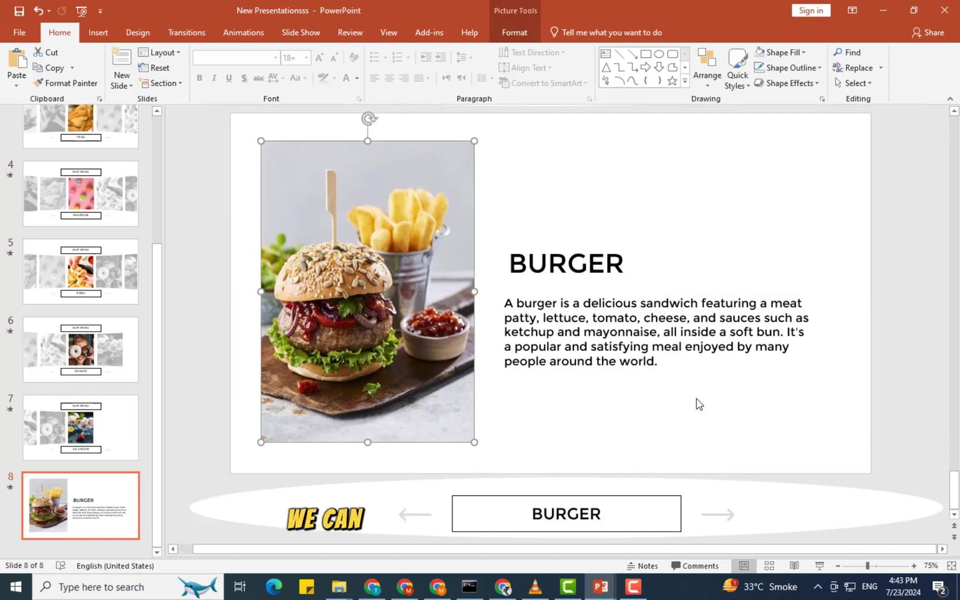
# Step: Paste an arrow onto the detail slide above the BURGER heading
pyautogui.click(697, 400)
pyautogui.hotkey('ctrl', 'v')
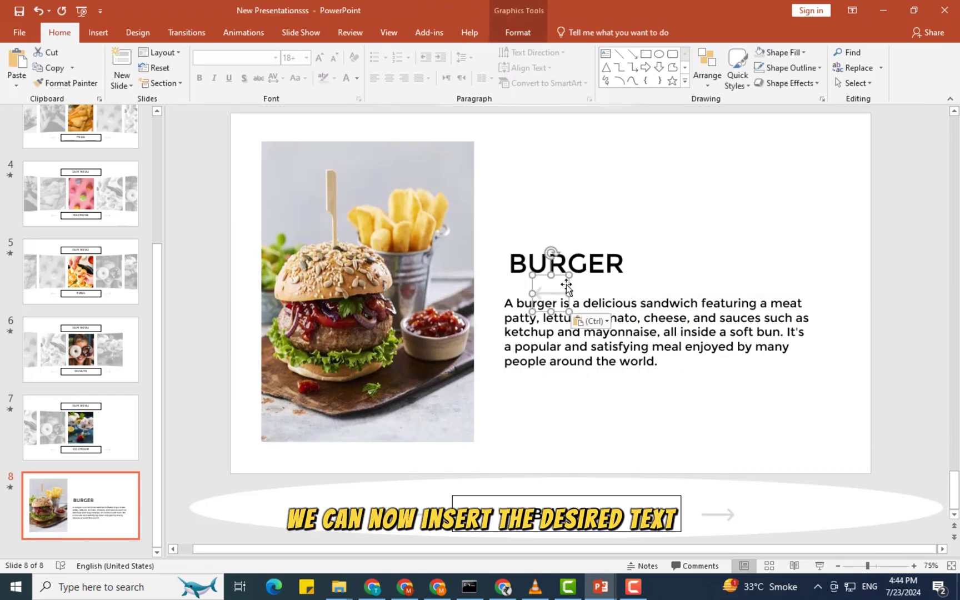
pyautogui.moveTo(543, 225)
pyautogui.mouseDown()
pyautogui.moveTo(545, 217)
pyautogui.moveTo(536, 228)
pyautogui.mouseUp()
# Step: Link the arrow on slide 8 back to slide 1
pyautogui.rightClick(535, 223)
pyautogui.click(607, 376)
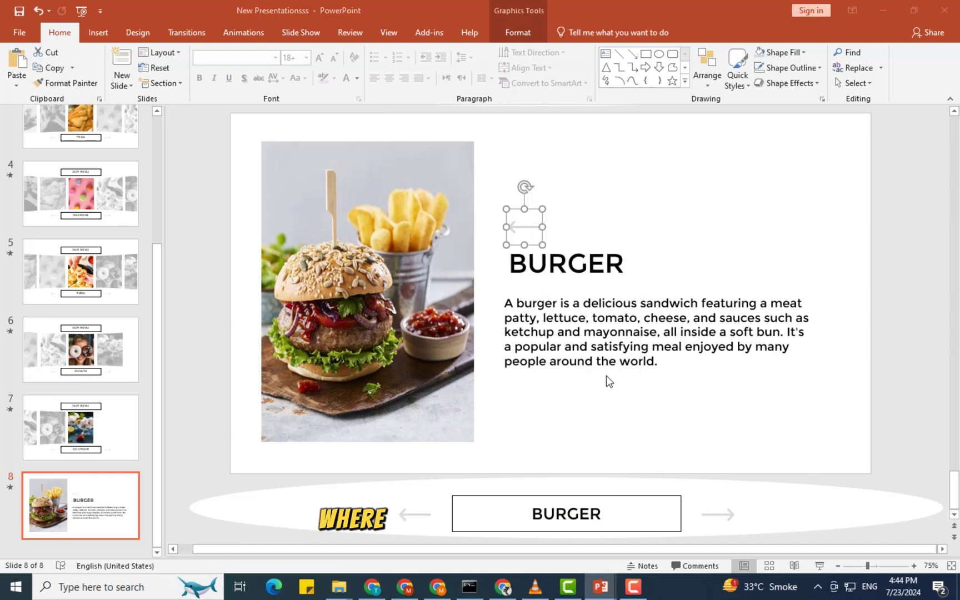
pyautogui.click(381, 268)
pyautogui.click(605, 376)
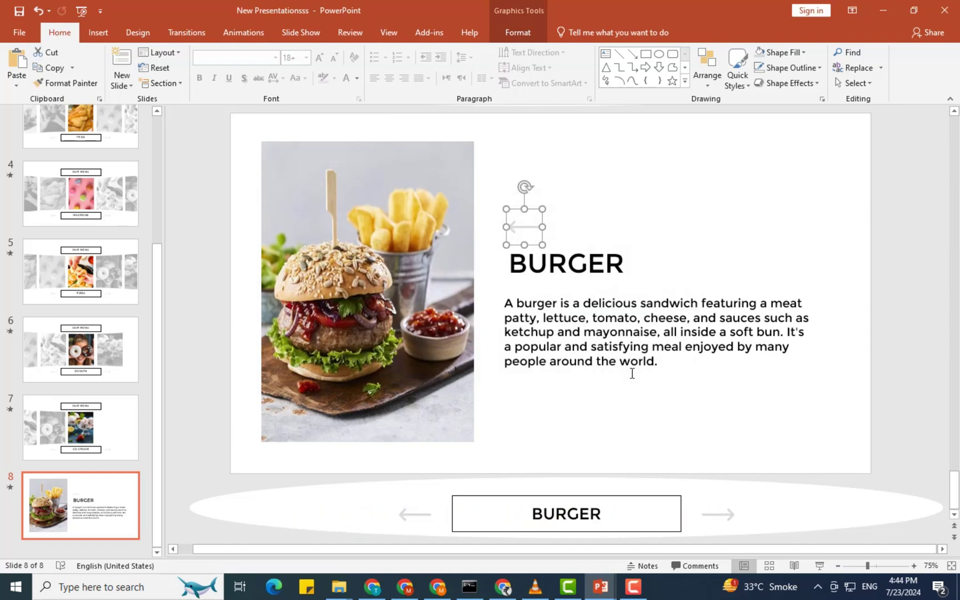
# Step: Link the burger picture on slide 1 to slide 8
pyautogui.scroll(4, 122, 399)
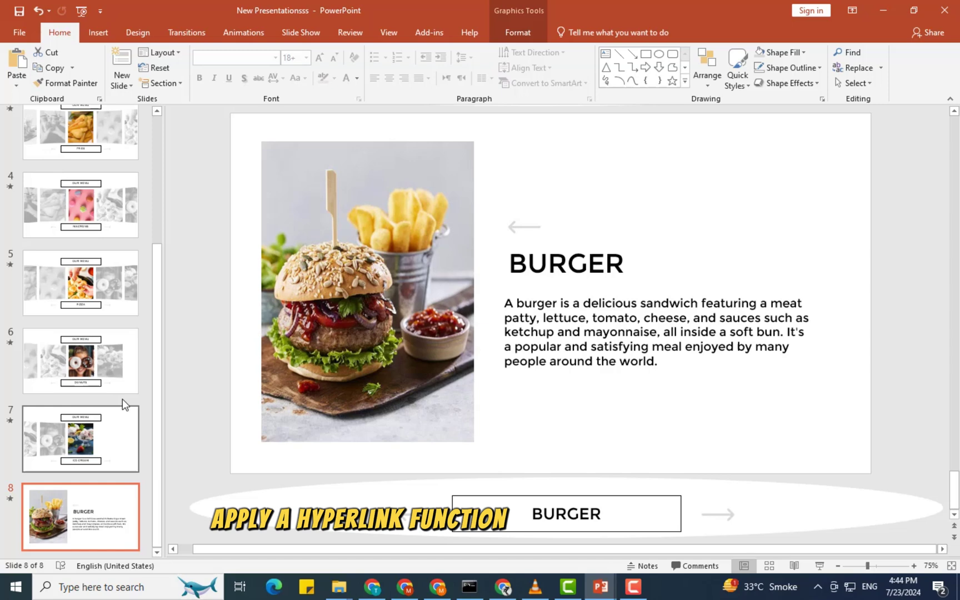
pyautogui.click(103, 167)
pyautogui.click(517, 278)
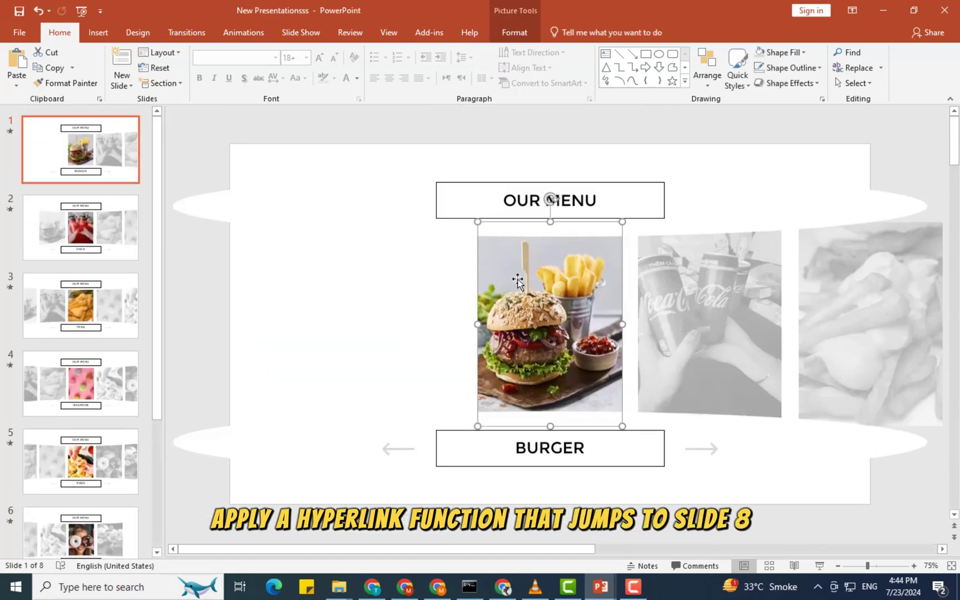
pyautogui.rightClick(521, 284)
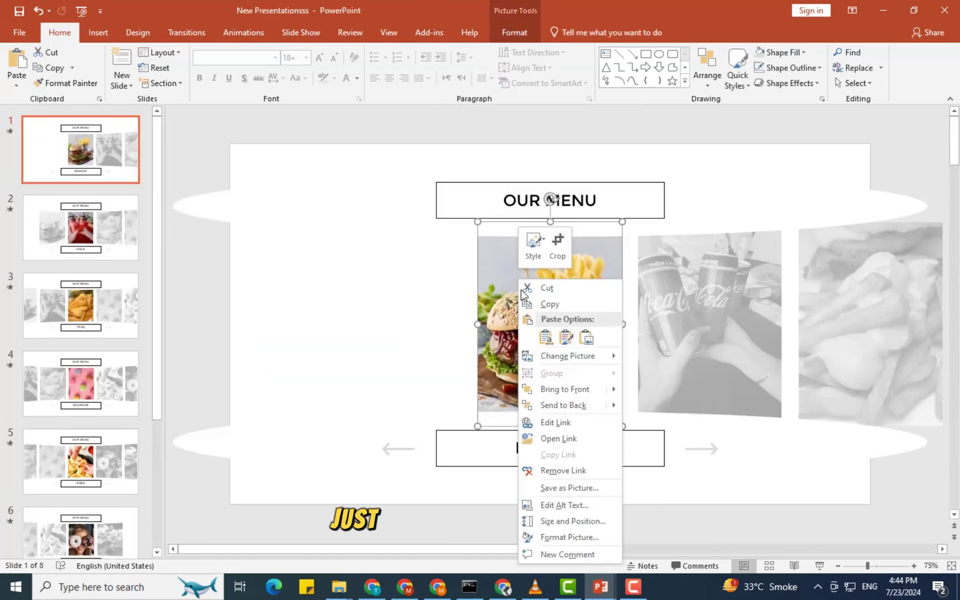
pyautogui.click(556, 422)
pyautogui.click(378, 268)
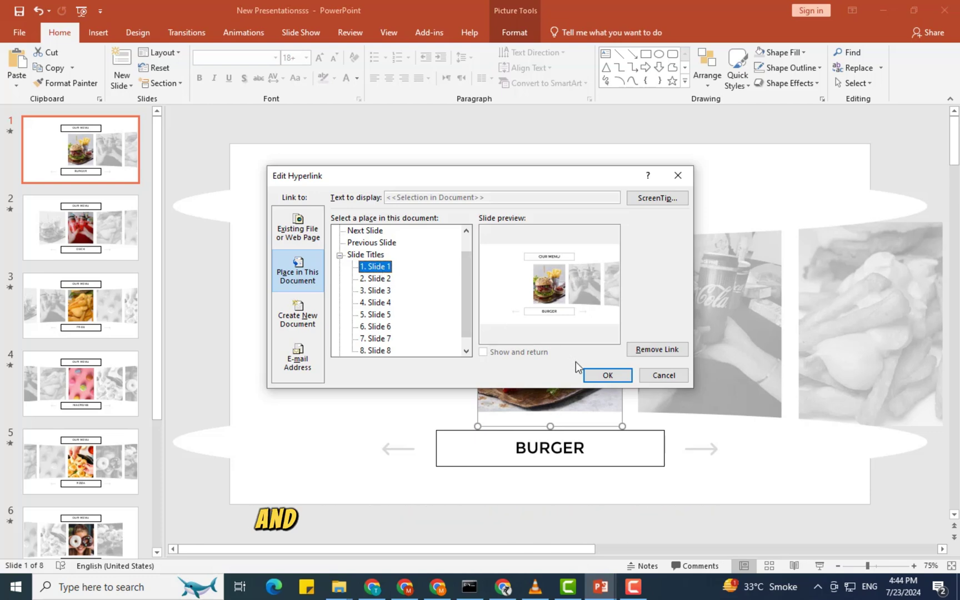
pyautogui.click(378, 350)
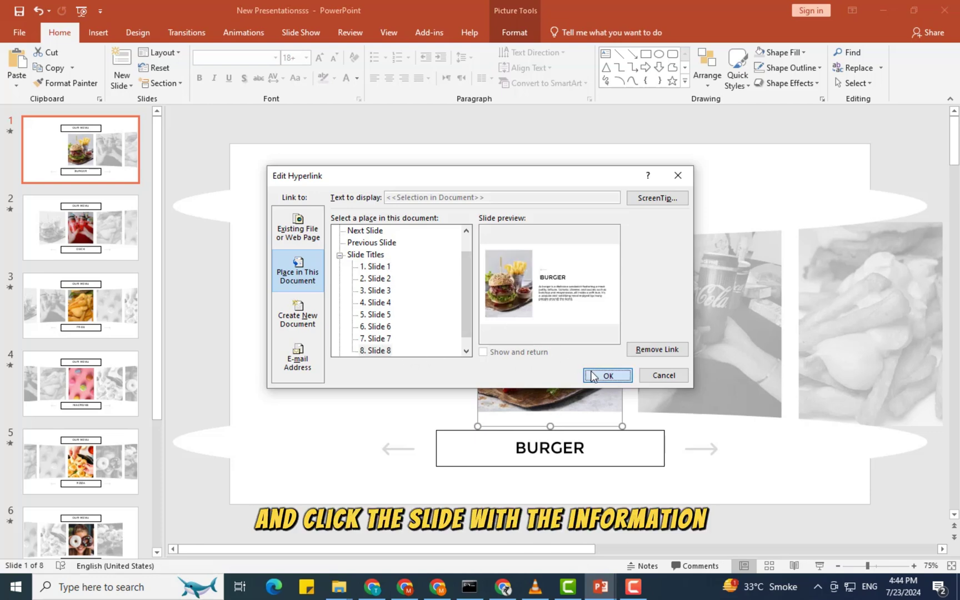
pyautogui.click(607, 376)
# Step: Run the slide show from the beginning and click the burger to test its detail-slide link
pyautogui.click(297, 33)
pyautogui.click(21, 68)
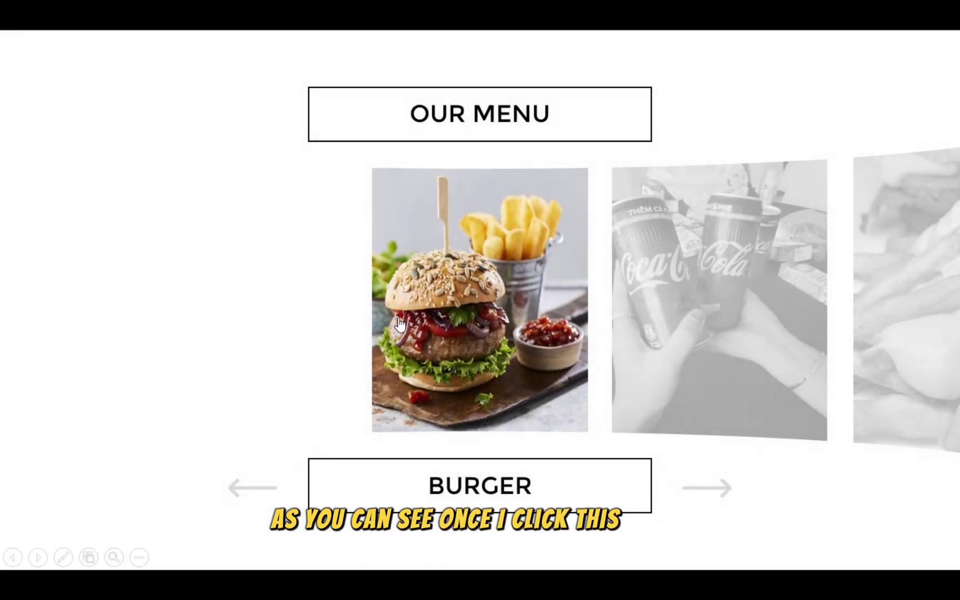
pyautogui.click(399, 323)
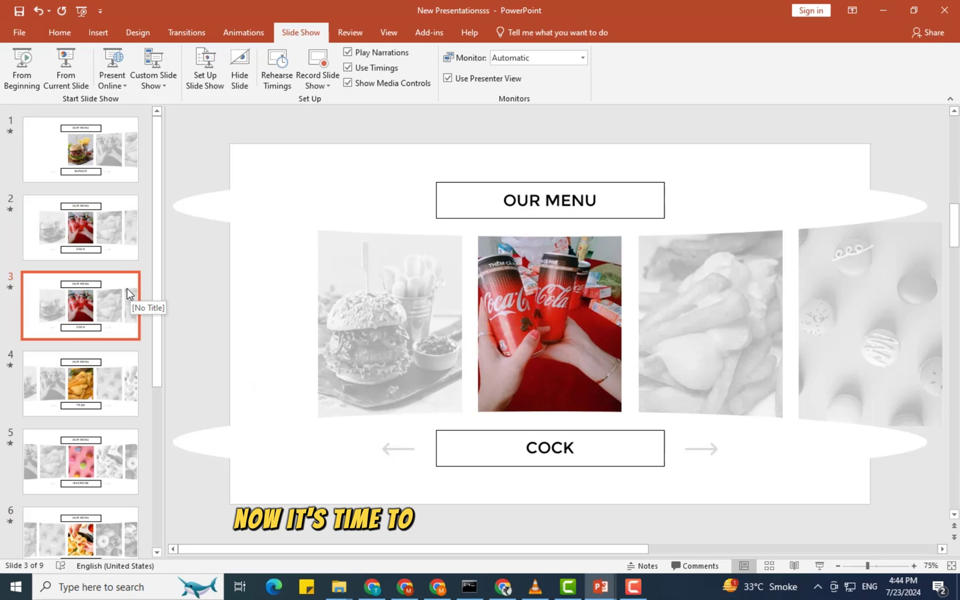
# Step: Move the duplicate to the end as slide 9 and shift its bottom COCK bar below the slide
pyautogui.moveTo(122, 317); pyautogui.dragTo(115, 500)
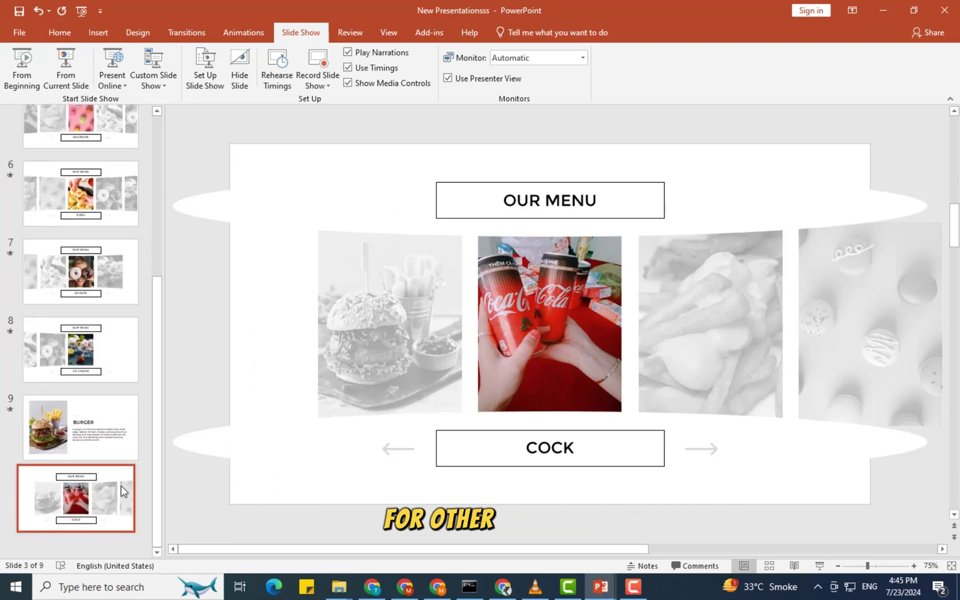
pyautogui.click(241, 452)
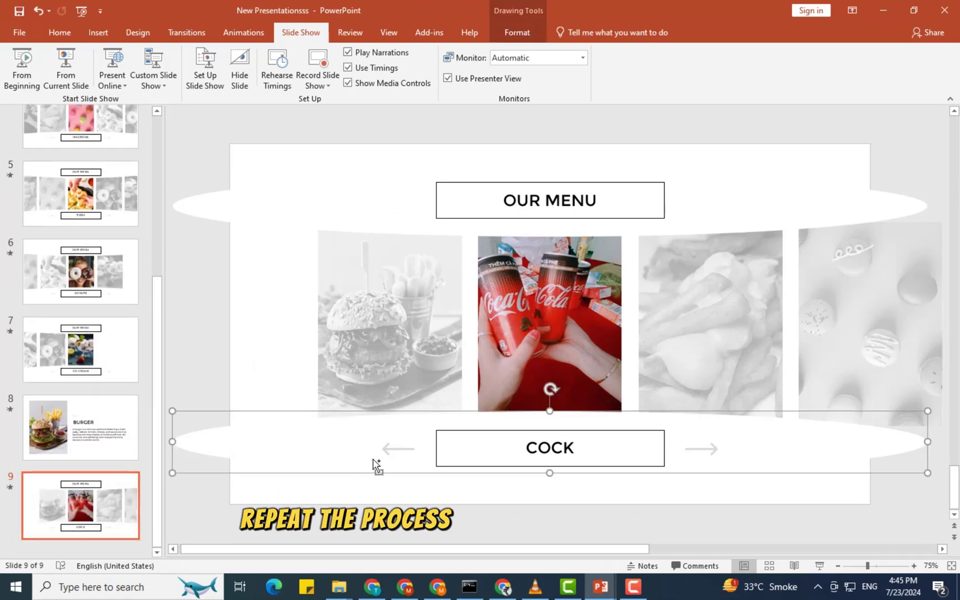
pyautogui.click(200, 492)
pyautogui.click(399, 451)
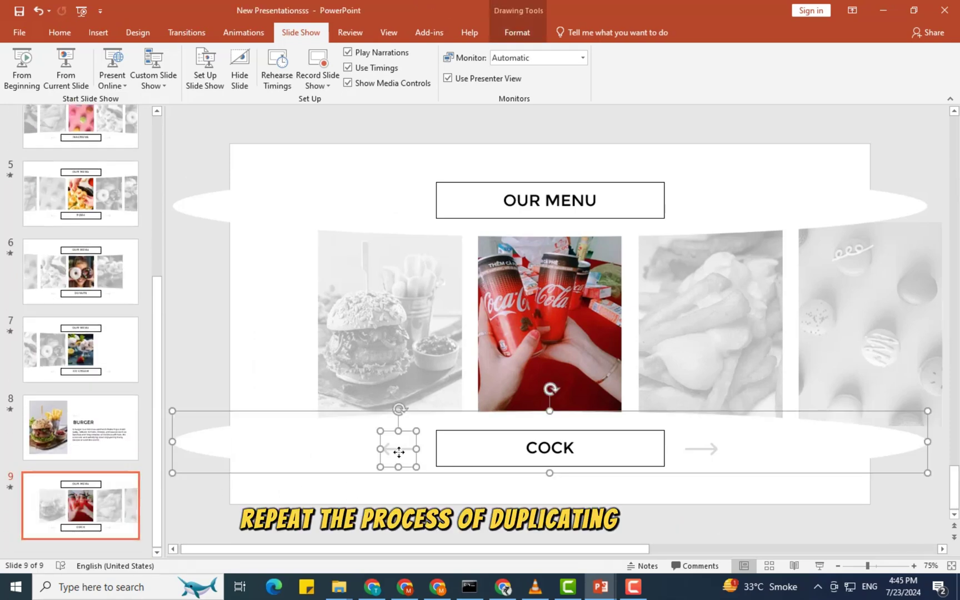
pyautogui.keyDown('shift'); pyautogui.click(702, 450); pyautogui.keyUp('shift')
pyautogui.keyDown('shift'); pyautogui.click(667, 465); pyautogui.keyUp('shift')
pyautogui.moveTo(761, 456); pyautogui.dragTo(760, 528)
# Step: Move the OUR MENU bar above the slide
pyautogui.scroll(-1, 761, 510)
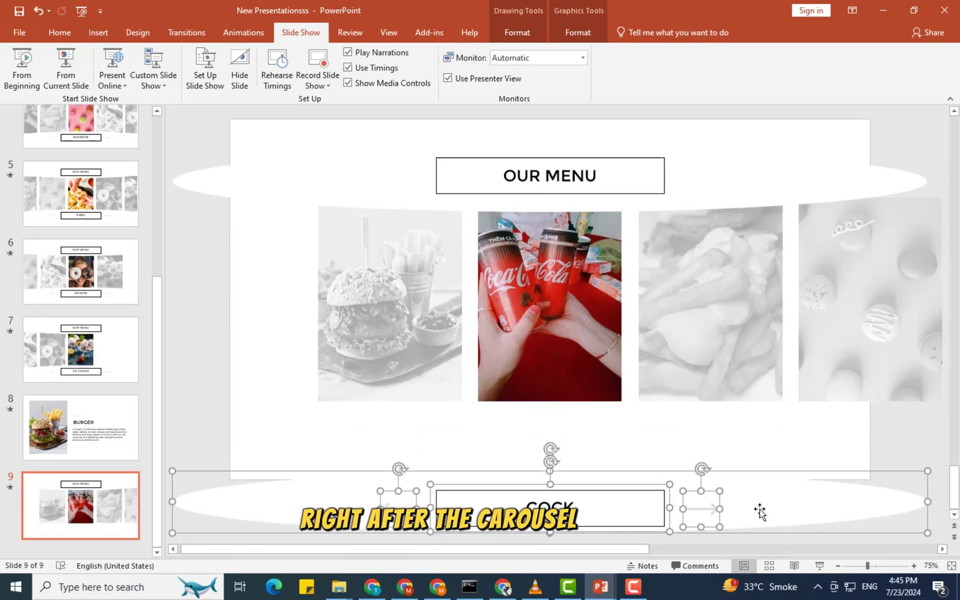
pyautogui.click(605, 216)
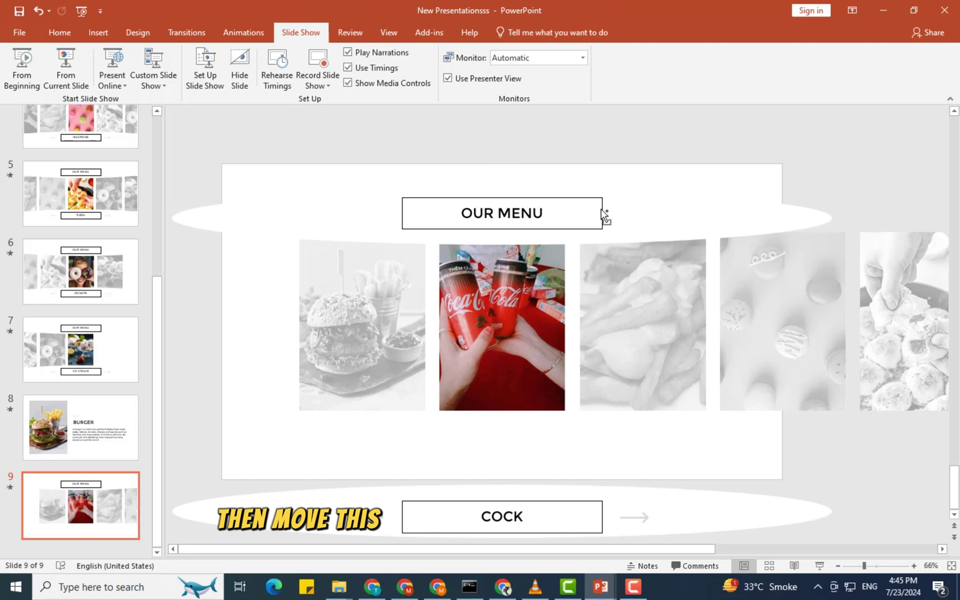
pyautogui.keyDown('shift'); pyautogui.click(698, 223); pyautogui.keyUp('shift')
pyautogui.moveTo(698, 223); pyautogui.dragTo(681, 132)
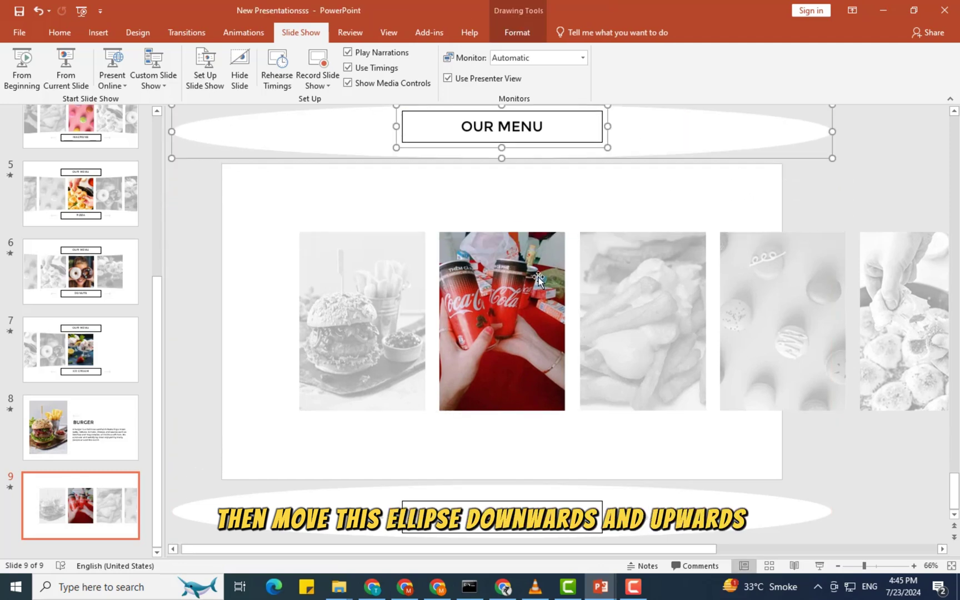
# Step: Delete the five grey images and all empty picture placeholders
pyautogui.click(393, 314)
pyautogui.scroll(-4, 394, 317)
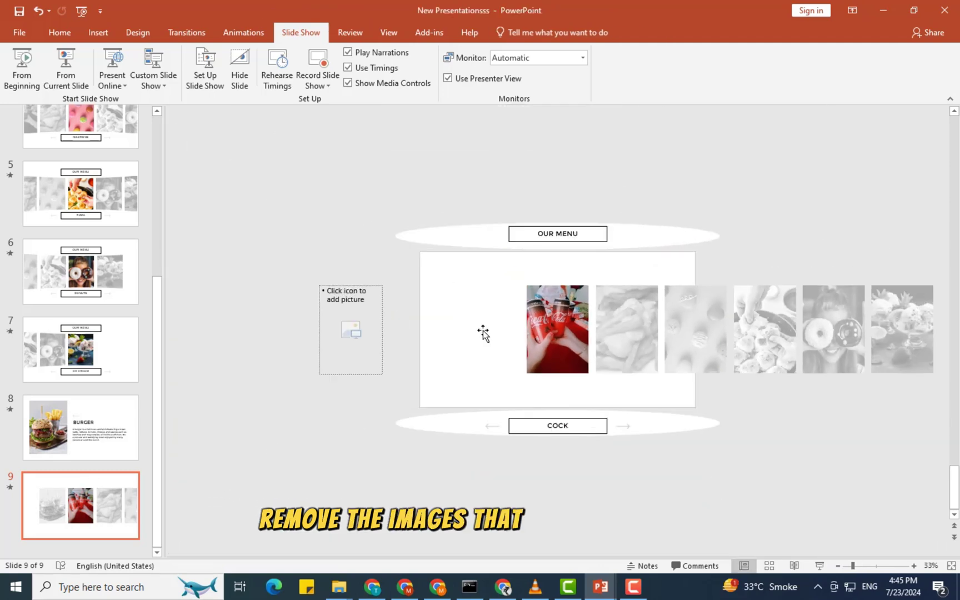
pyautogui.click(326, 339)
pyautogui.press('Delete')
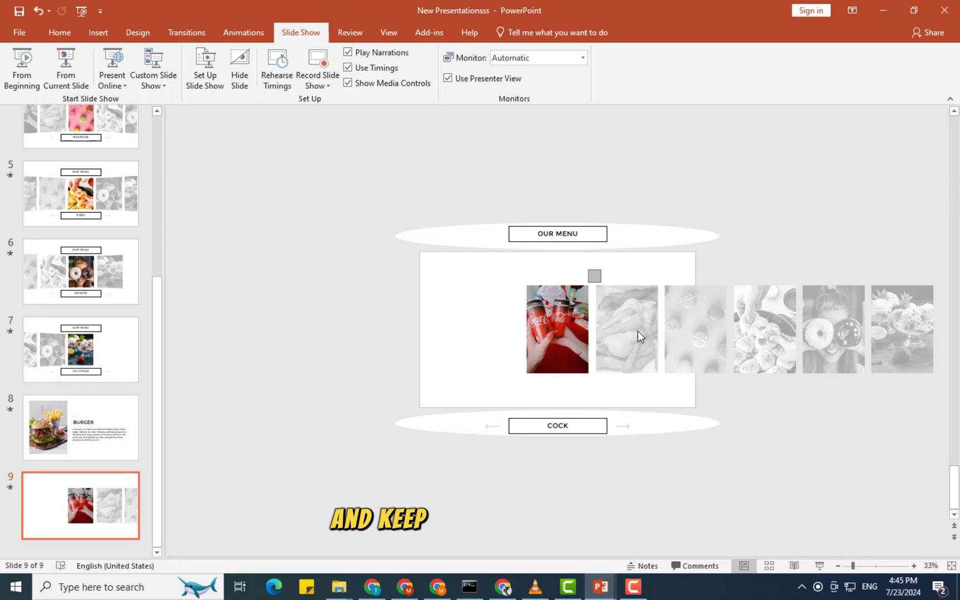
pyautogui.moveTo(940, 384); pyautogui.dragTo(588, 268)
pyautogui.press('Delete')
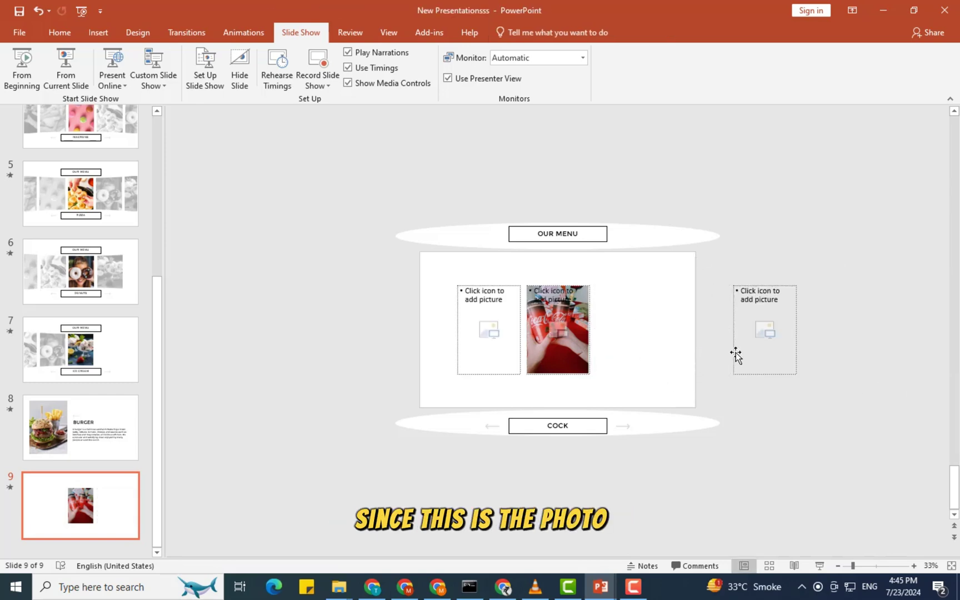
pyautogui.click(736, 353)
pyautogui.press('Delete')
pyautogui.click(558, 333)
pyautogui.press('Delete')
# Step: Set the Coca-Cola photo height to 6.26" and move it to the left side
pyautogui.click(558, 334)
pyautogui.click(515, 33)
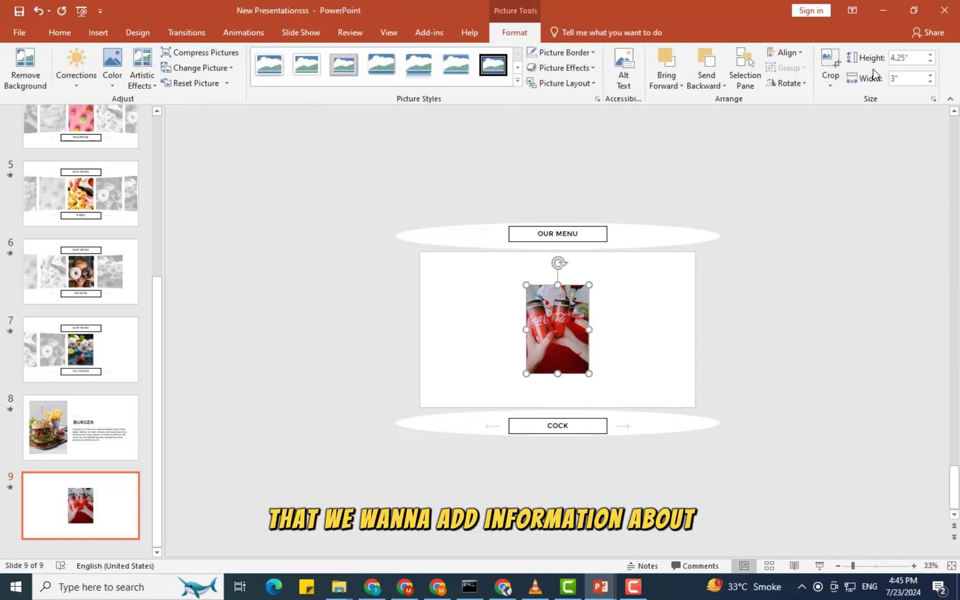
pyautogui.write('6.26')
pyautogui.press('Return')
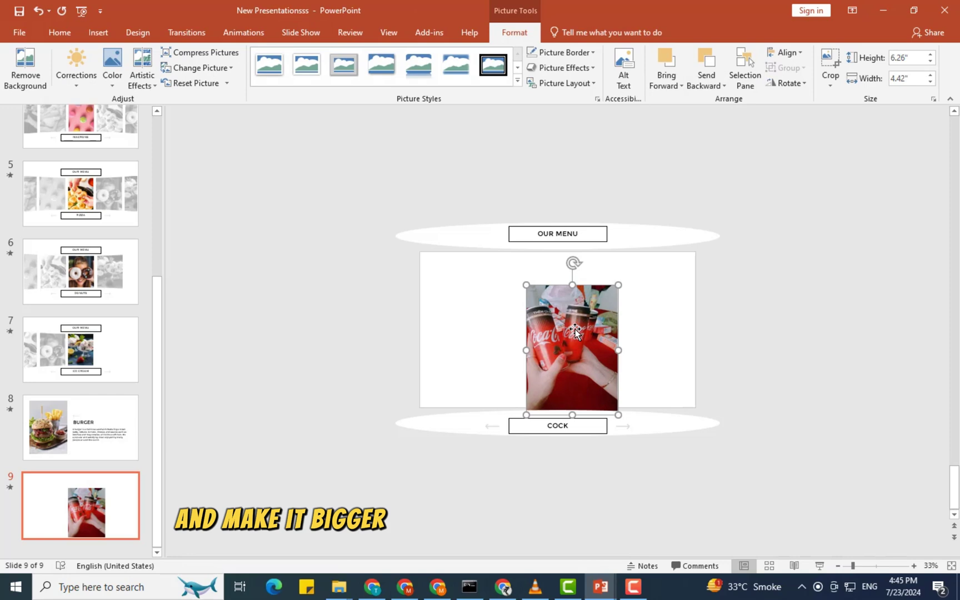
pyautogui.moveTo(576, 332); pyautogui.dragTo(488, 311)
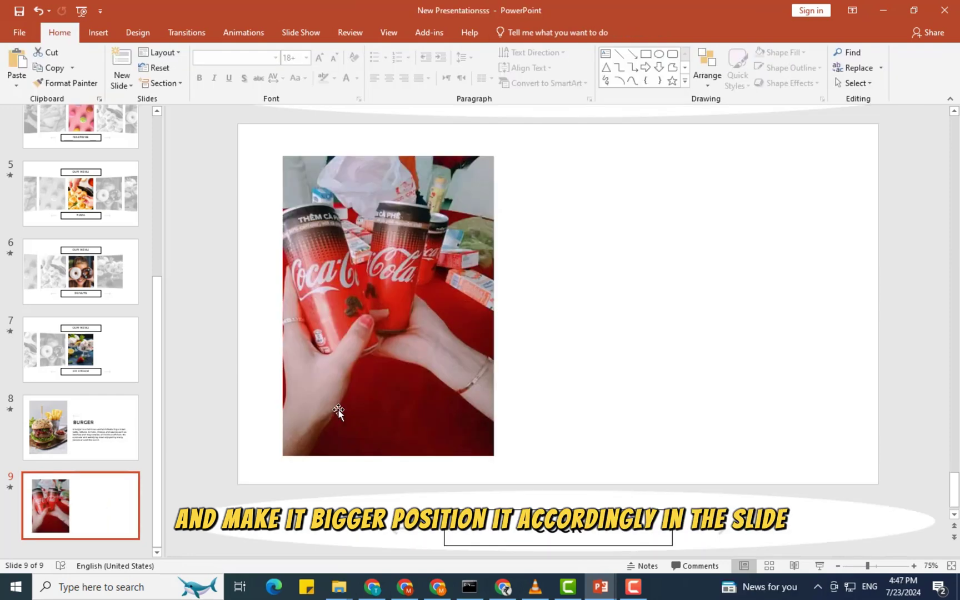
# Step: Paste the title, description and arrow beside the photo and link the arrow to slide 2
pyautogui.hotkey('ctrl', 'v')
pyautogui.click(709, 230)
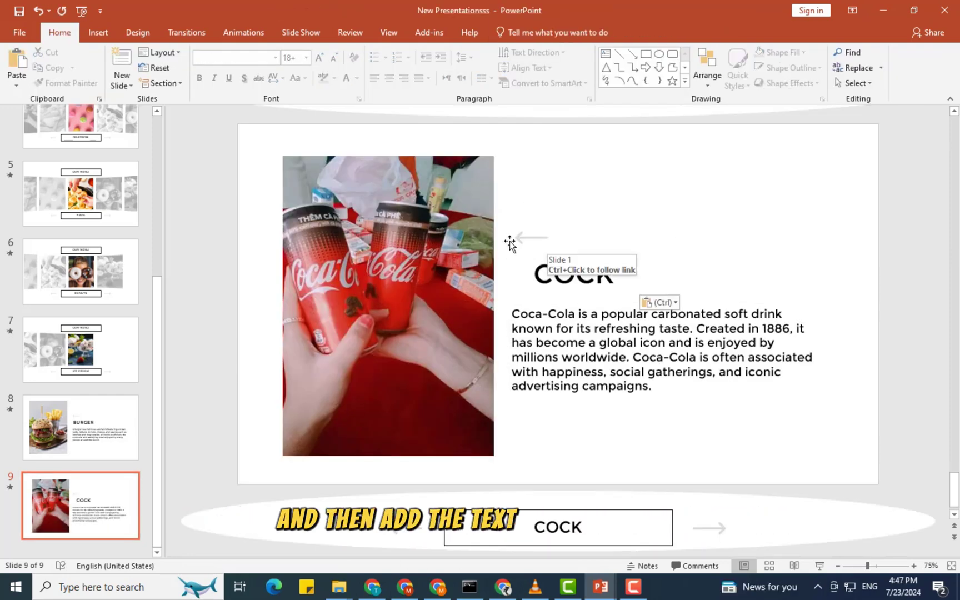
pyautogui.click(531, 238)
pyautogui.rightClick(535, 241)
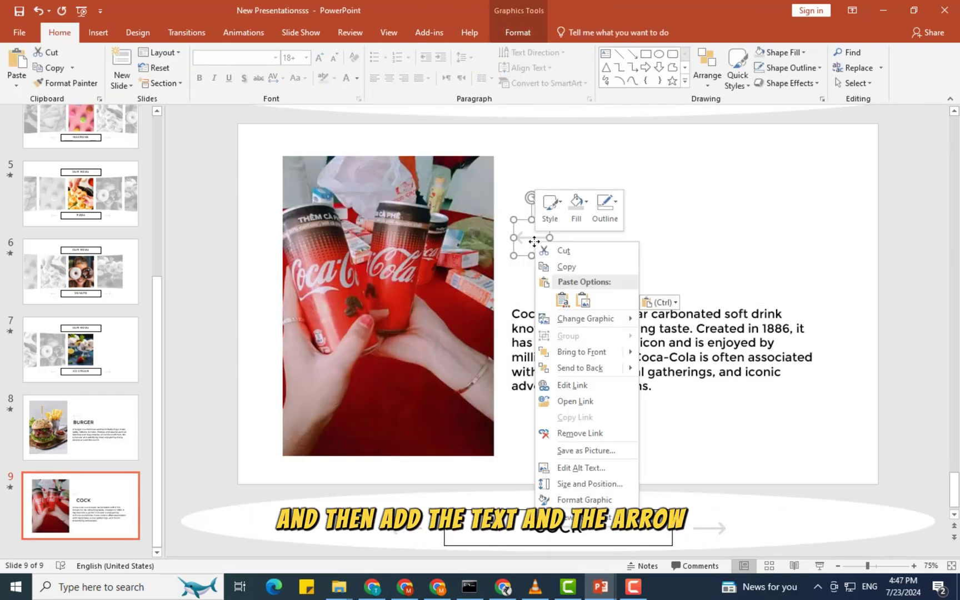
pyautogui.click(581, 384)
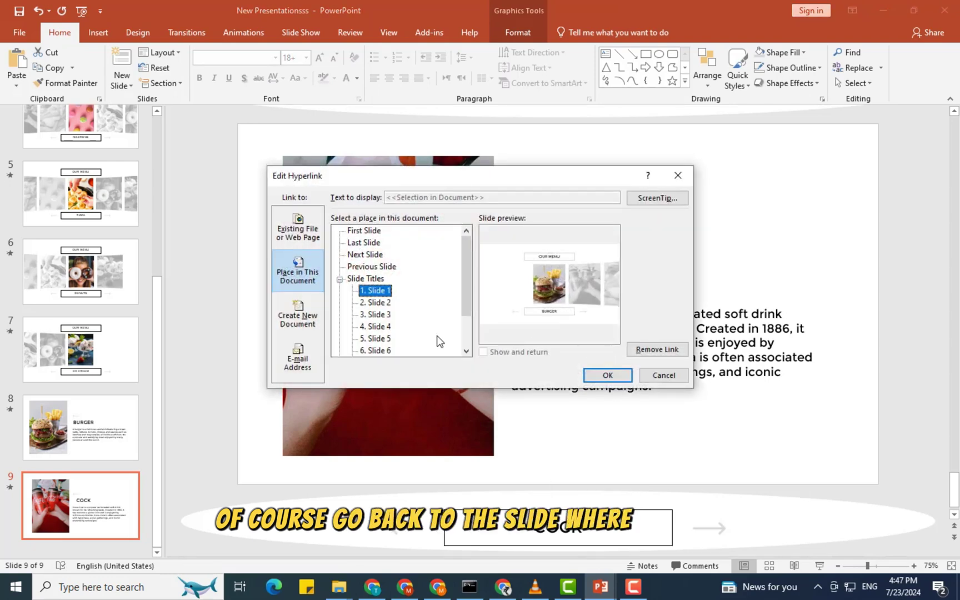
pyautogui.click(603, 377)
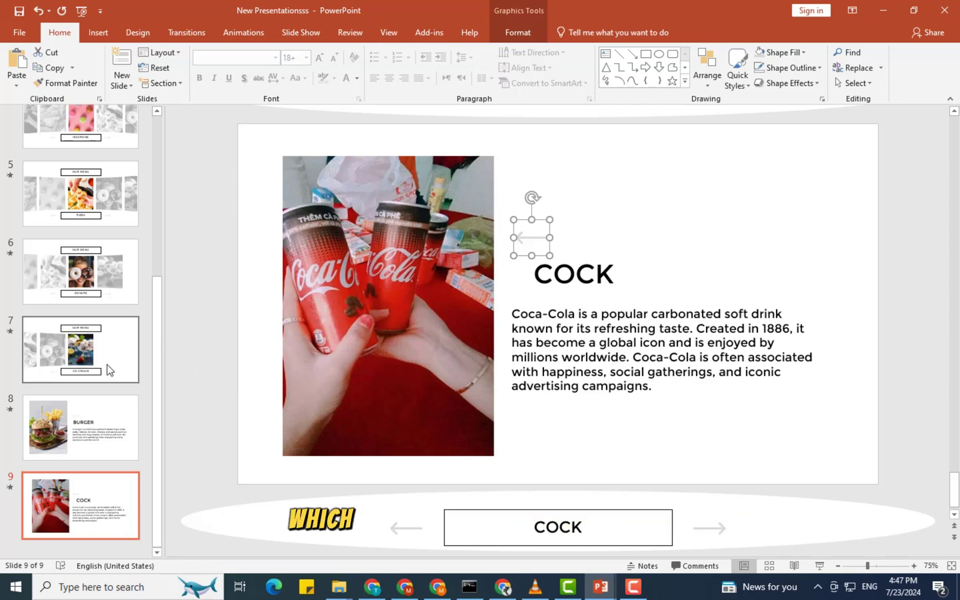
# Step: Link the Coca-Cola picture on slide 2 to slide 9, then show the FRIES slide
pyautogui.scroll(5, 107, 365)
pyautogui.click(115, 225)
pyautogui.rightClick(568, 286)
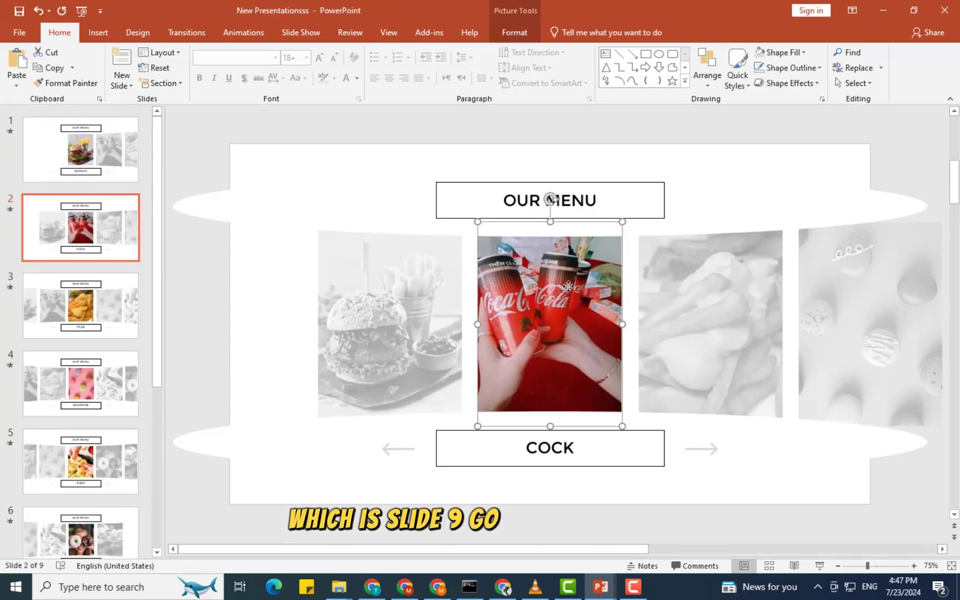
pyautogui.click(602, 429)
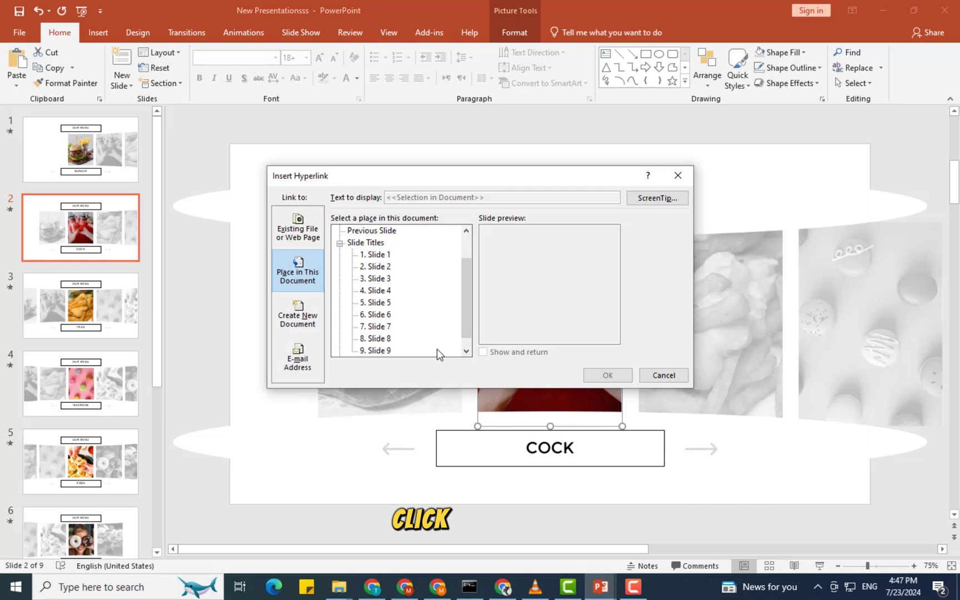
pyautogui.click(375, 349)
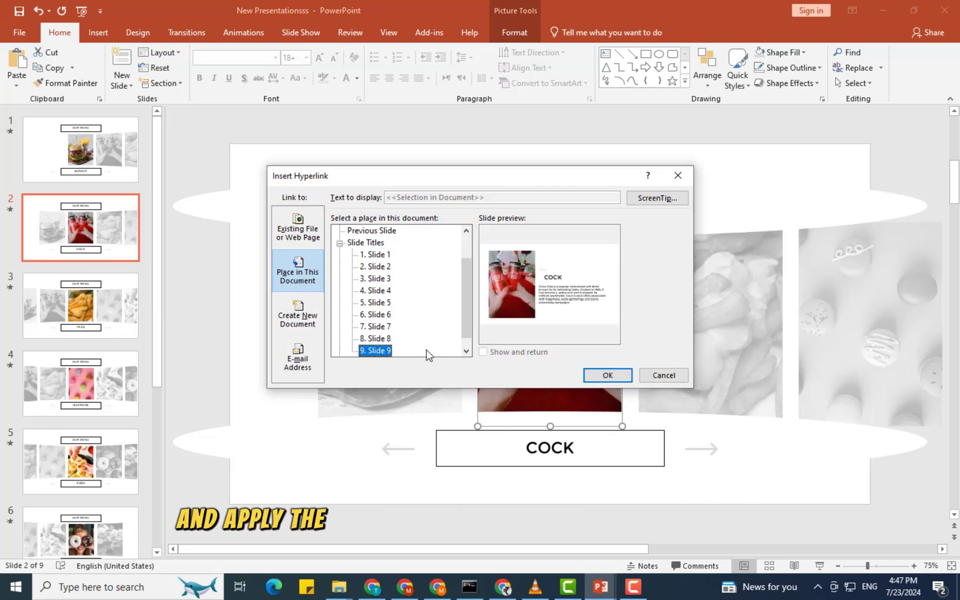
pyautogui.click(608, 376)
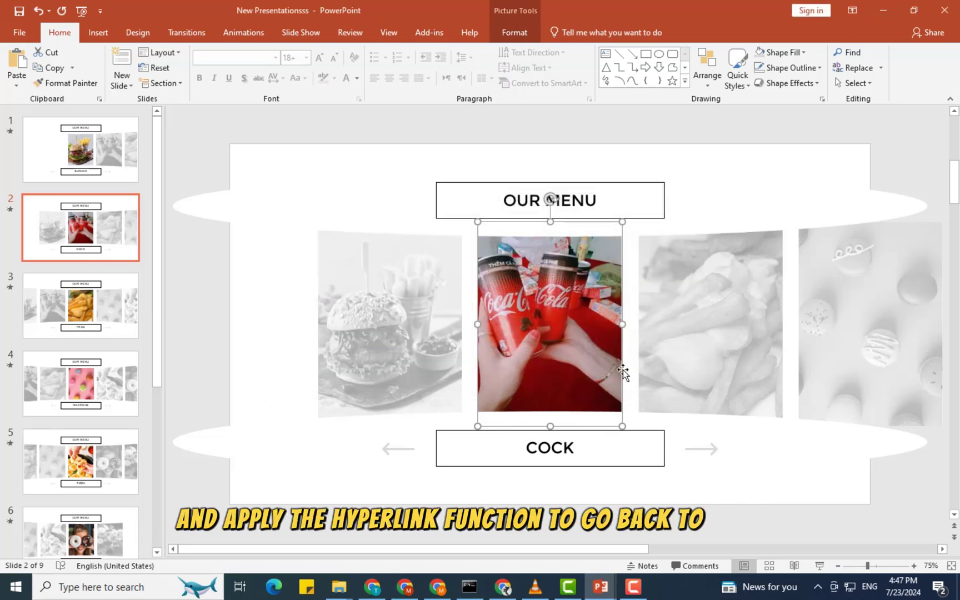
pyautogui.click(117, 307)
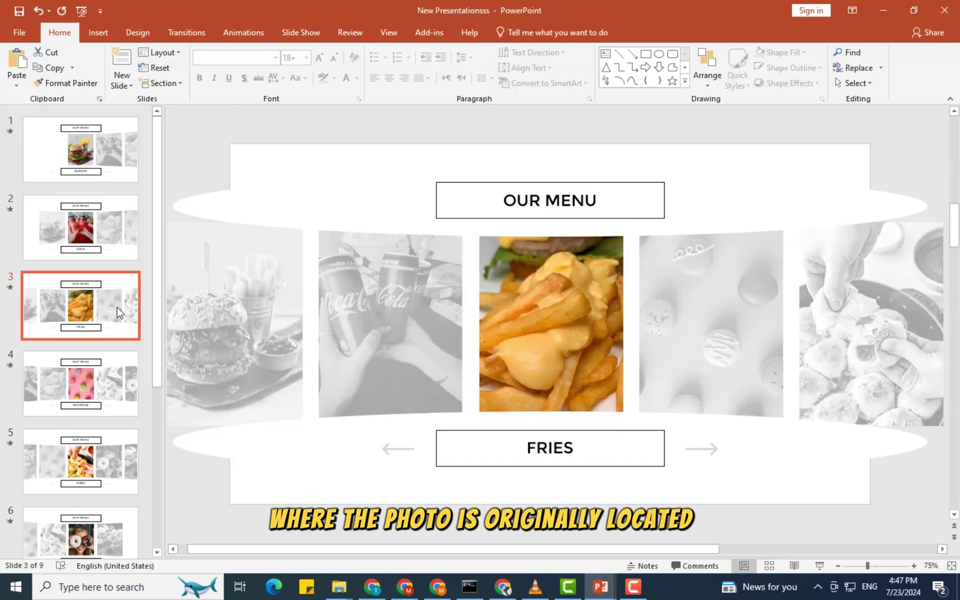
# Step: Duplicate the FRIES slide and move the copy to the end as slide 10
pyautogui.rightClick(118, 307)
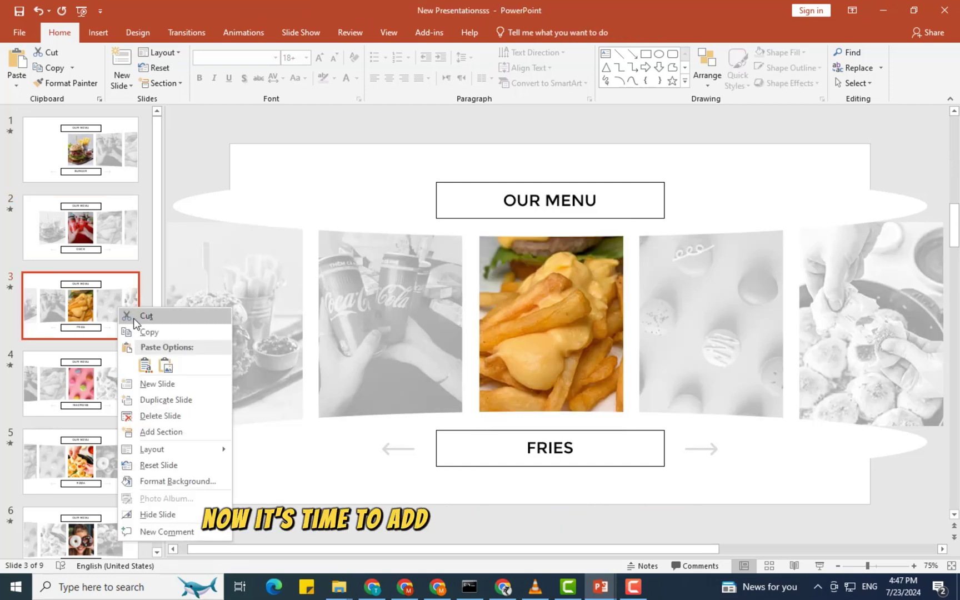
pyautogui.click(160, 400)
pyautogui.scroll(-5, 87, 375)
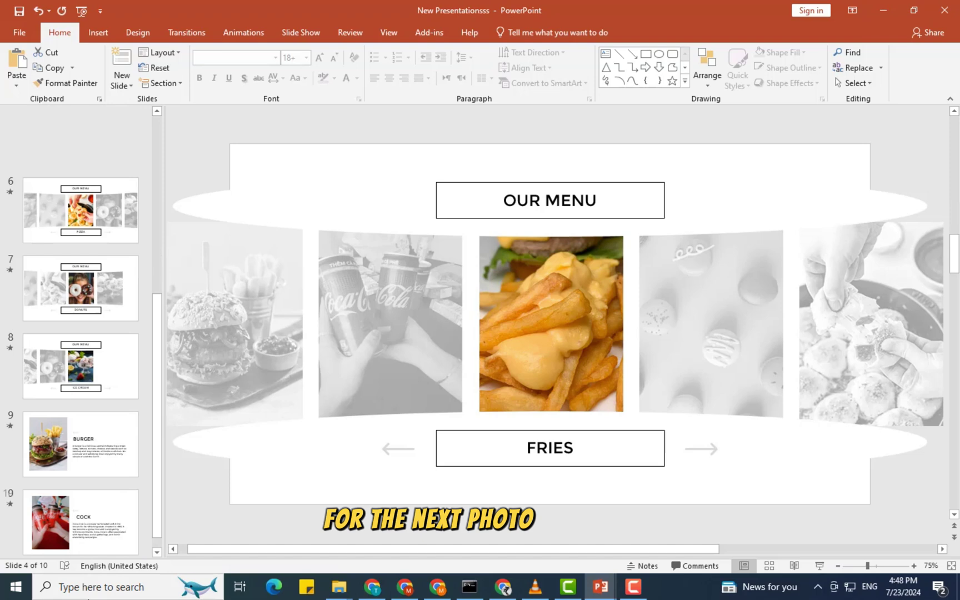
pyautogui.hotkey('ctrl', 'shift', 'Down')
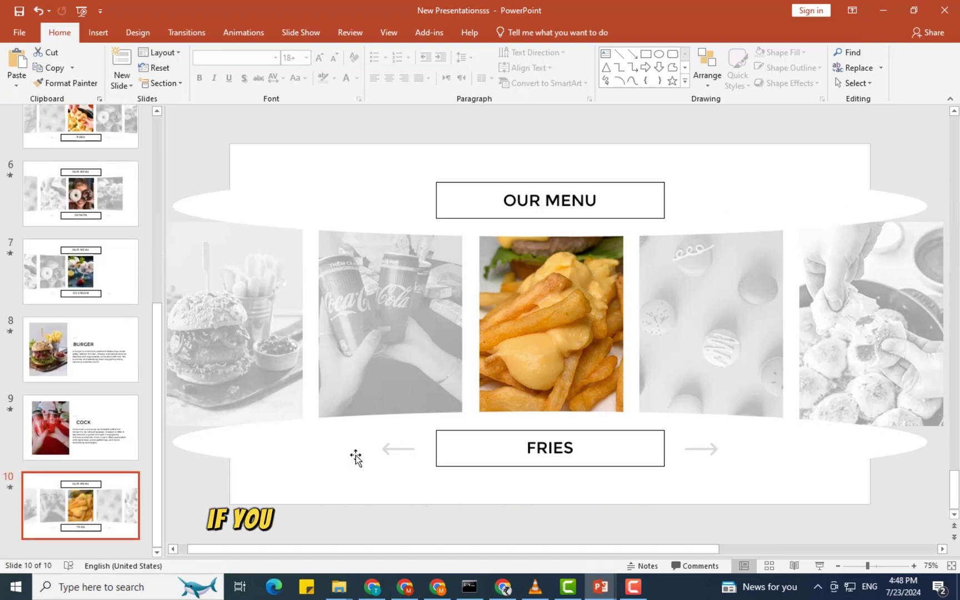
# Step: Move the FRIES banner with its arrows below the slide and the OUR MENU banner above it
pyautogui.click(386, 457)
pyautogui.click(387, 456)
pyautogui.keyDown('shift'); pyautogui.click(516, 460); pyautogui.keyUp('shift')
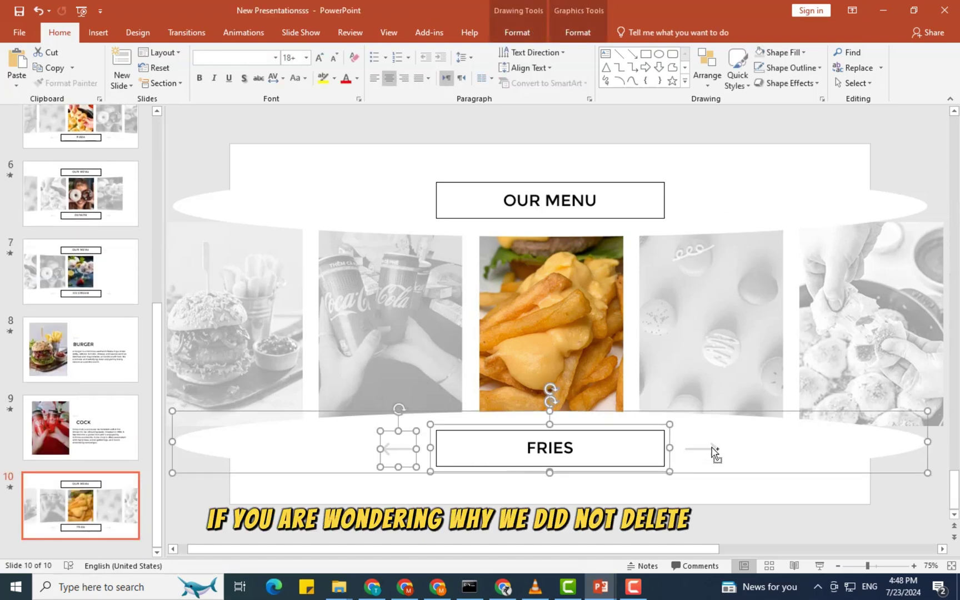
pyautogui.keyDown('shift'); pyautogui.click(713, 451); pyautogui.keyUp('shift')
pyautogui.keyDown('ctrl'); pyautogui.scroll(-1, 746, 462); pyautogui.keyUp('ctrl')
pyautogui.moveTo(745, 463); pyautogui.dragTo(731, 528)
pyautogui.scroll(-1, 669, 298)
pyautogui.click(613, 211)
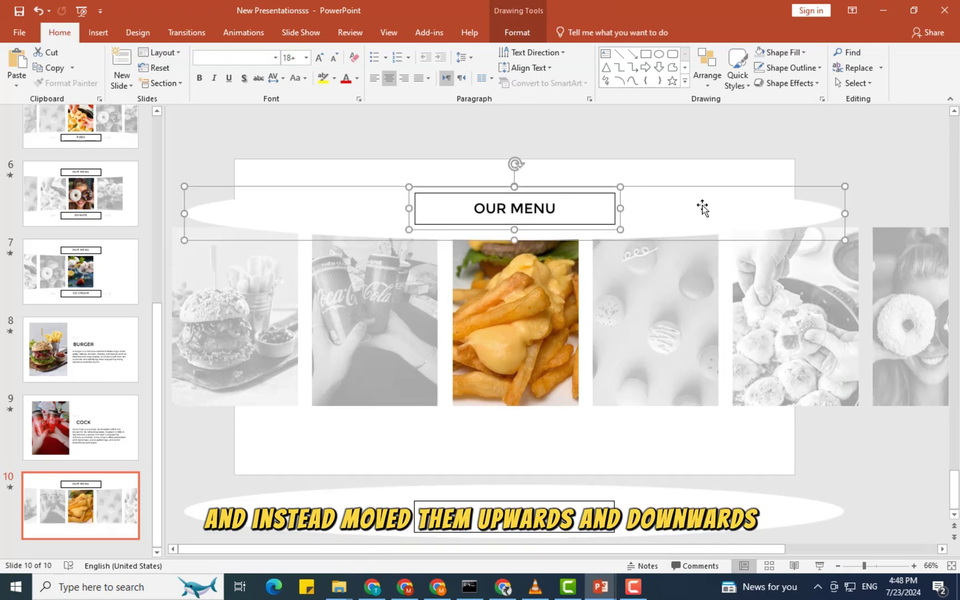
pyautogui.moveTo(703, 208); pyautogui.dragTo(696, 116)
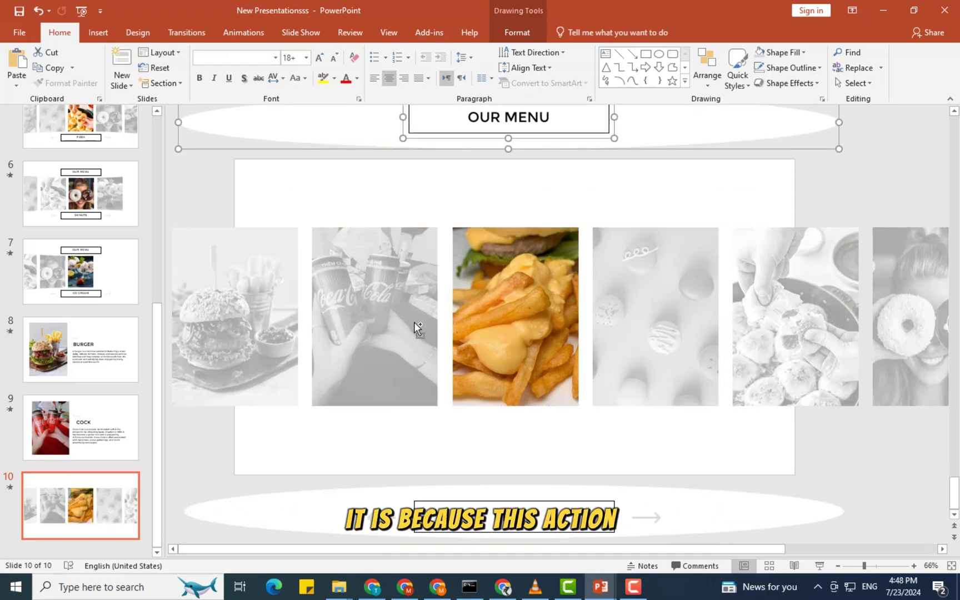
# Step: Delete the burger and Coke images
pyautogui.keyDown('ctrl'); pyautogui.scroll(-2, 414, 323); pyautogui.keyUp('ctrl')
pyautogui.keyDown('ctrl'); pyautogui.click(357, 350); pyautogui.keyUp('ctrl')
pyautogui.keyDown('ctrl'); pyautogui.click(278, 347); pyautogui.keyUp('ctrl')
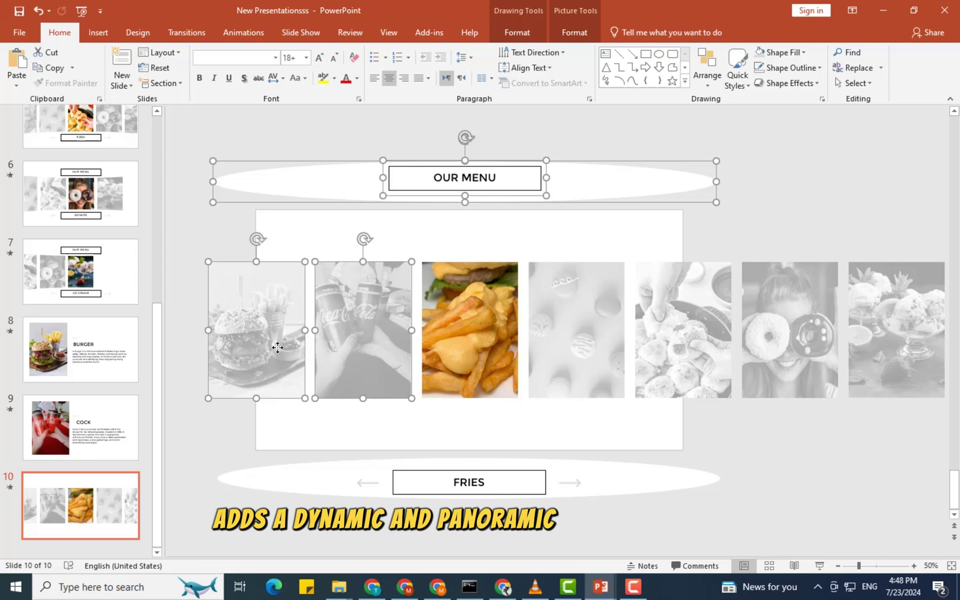
pyautogui.press('Delete')
pyautogui.press('Delete')
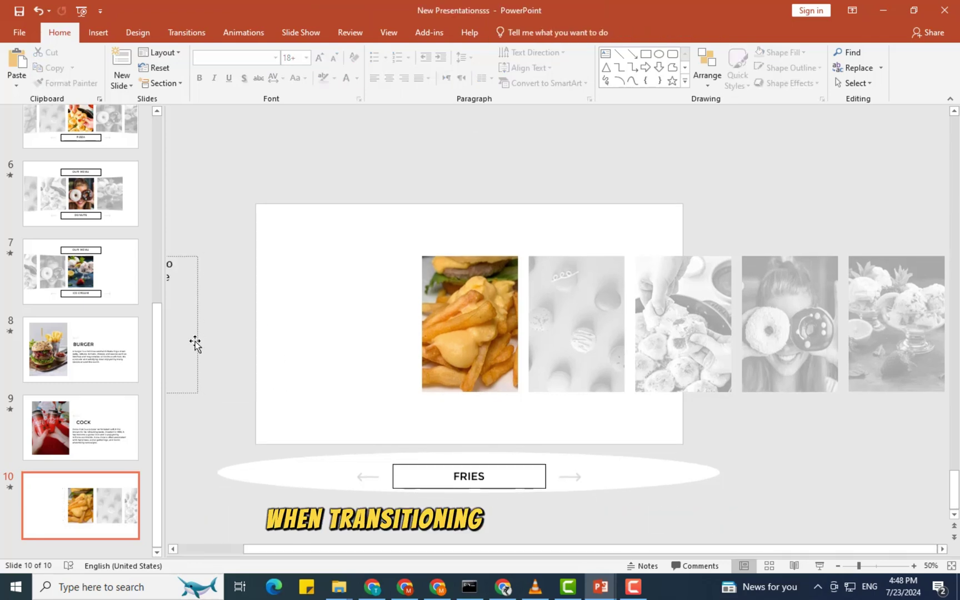
# Step: Delete the four grey images and leftover placeholders, leaving only the fries photo
pyautogui.keyDown('ctrl'); pyautogui.scroll(-2, 585, 341); pyautogui.keyUp('ctrl')
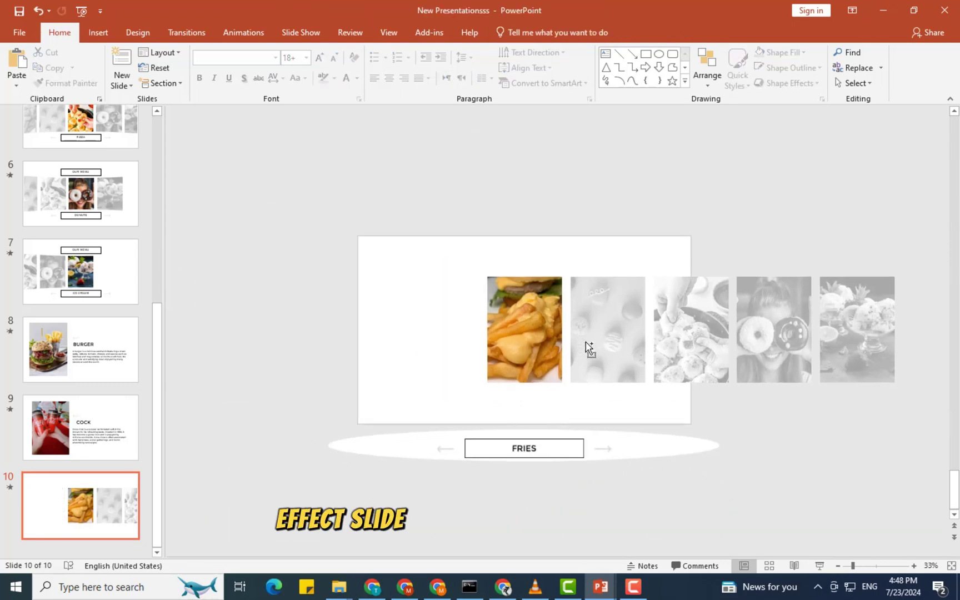
pyautogui.moveTo(593, 269); pyautogui.dragTo(887, 386)
pyautogui.press('Delete')
pyautogui.click(744, 361)
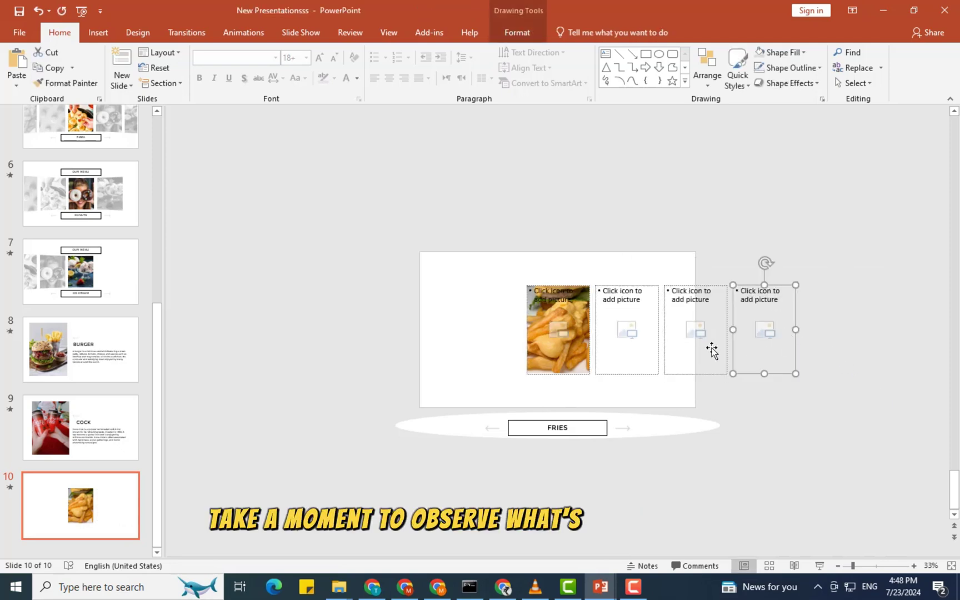
pyautogui.keyDown('shift'); pyautogui.click(723, 355); pyautogui.keyUp('shift')
pyautogui.press('Delete')
pyautogui.moveTo(651, 371); pyautogui.dragTo(565, 360)
pyautogui.press('Delete')
pyautogui.click(566, 359)
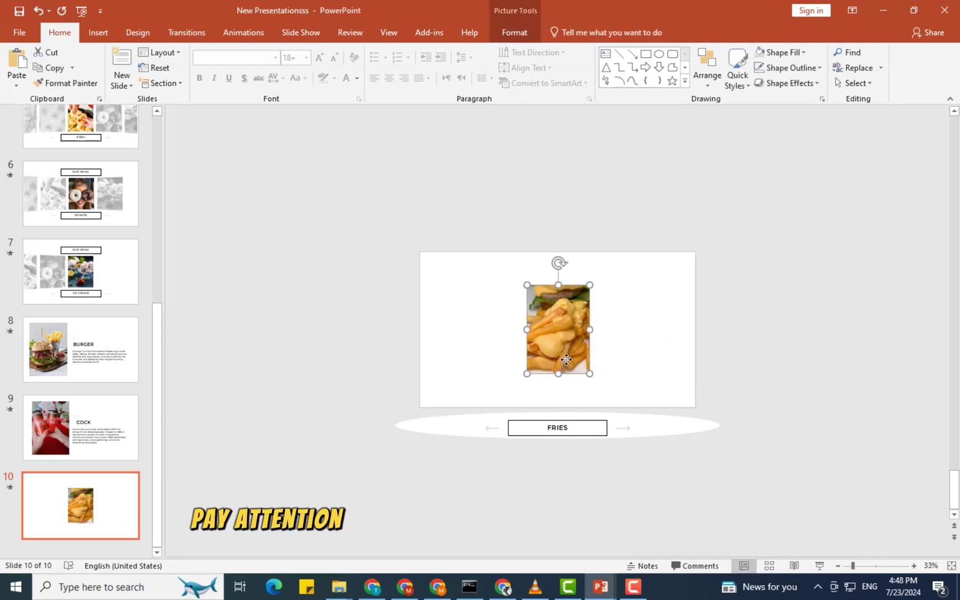
pyautogui.click(502, 40)
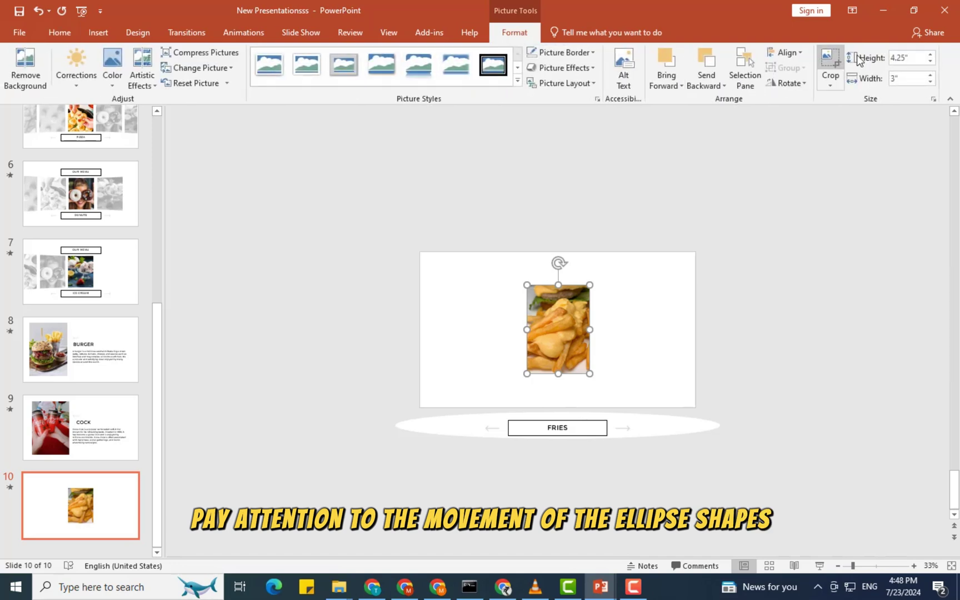
# Step: Enlarge slide 10's fries photo to 6.26" by 4.42" and move it to the slide's left side
pyautogui.click(905, 58)
pyautogui.write('6.26')
pyautogui.press('Return')
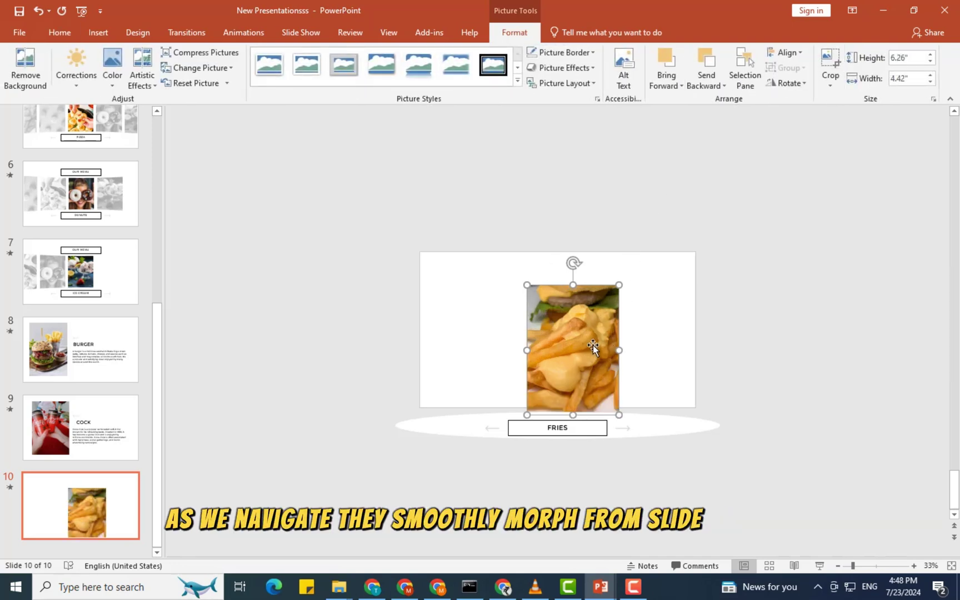
pyautogui.moveTo(593, 345); pyautogui.dragTo(503, 324)
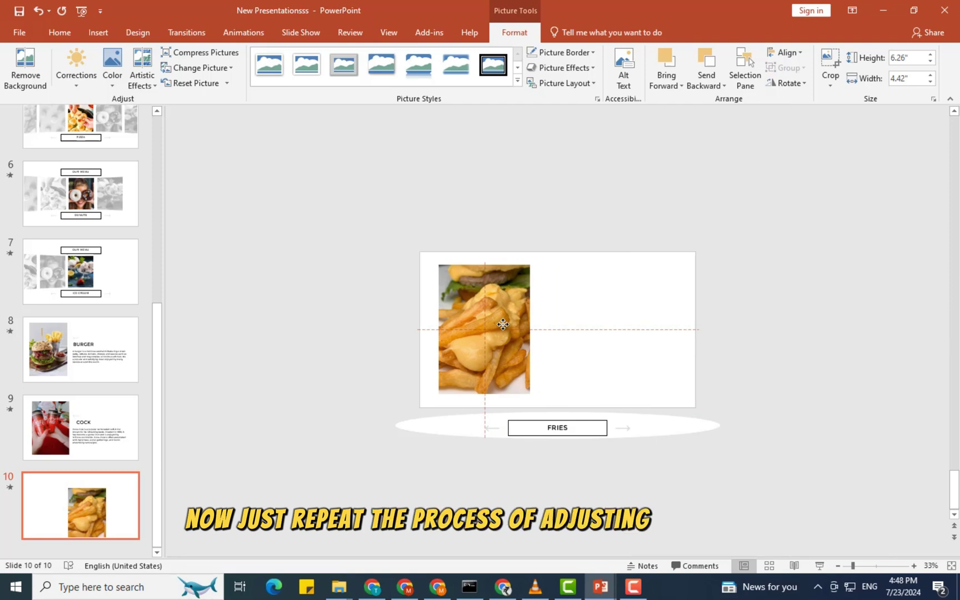
pyautogui.moveTo(503, 325); pyautogui.dragTo(498, 324)
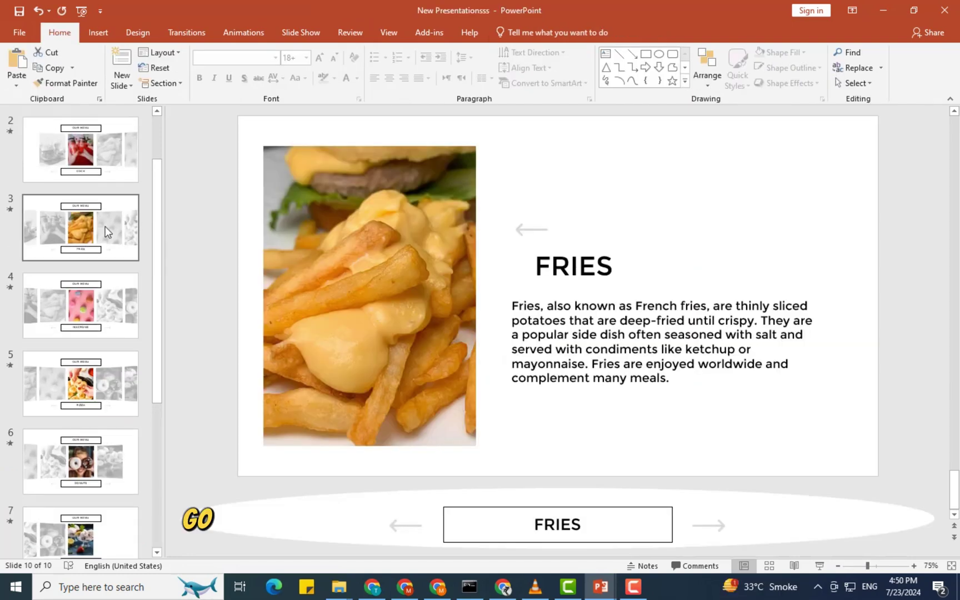
pyautogui.click(105, 226)
# Step: Hyperlink slide 3's centre fries picture to slide 10
pyautogui.click(542, 285)
pyautogui.rightClick(542, 285)
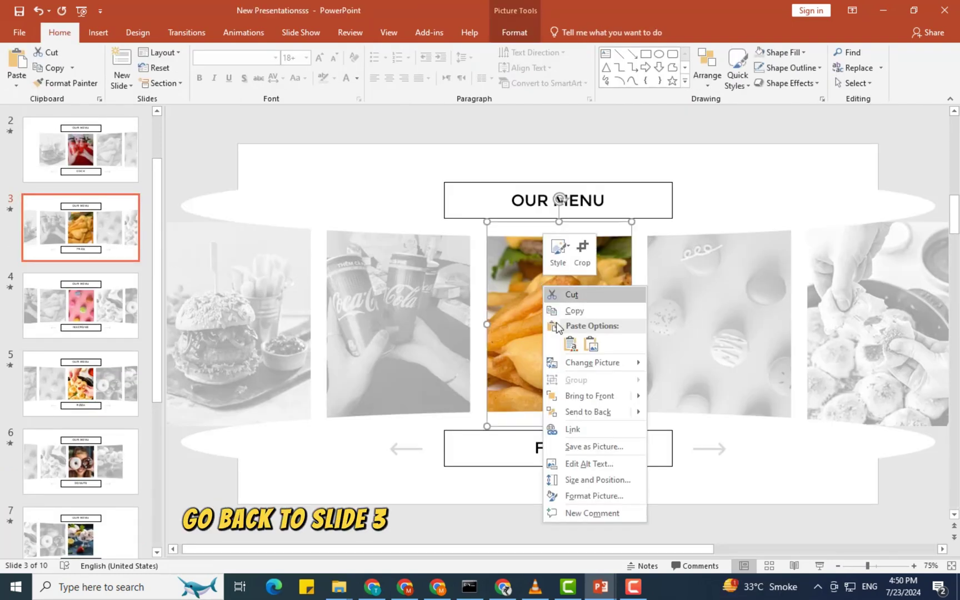
pyautogui.click(573, 429)
pyautogui.scroll(-1, 387, 322)
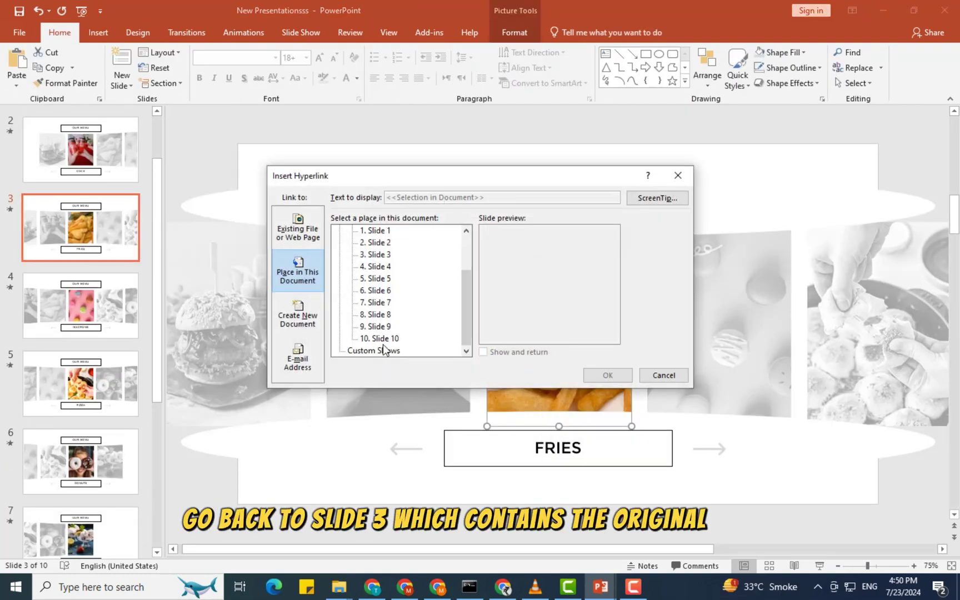
pyautogui.click(384, 351)
pyautogui.click(396, 339)
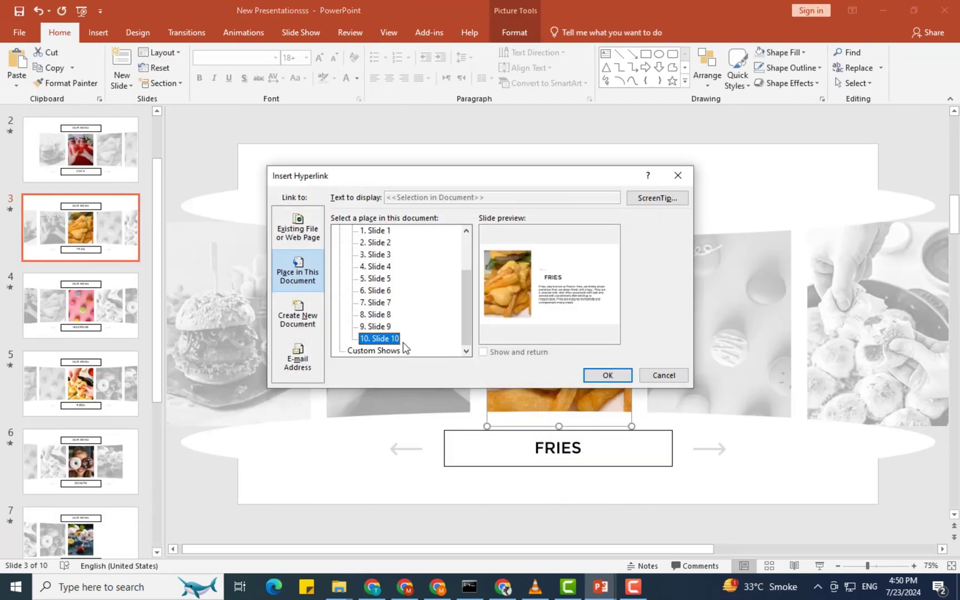
pyautogui.click(598, 376)
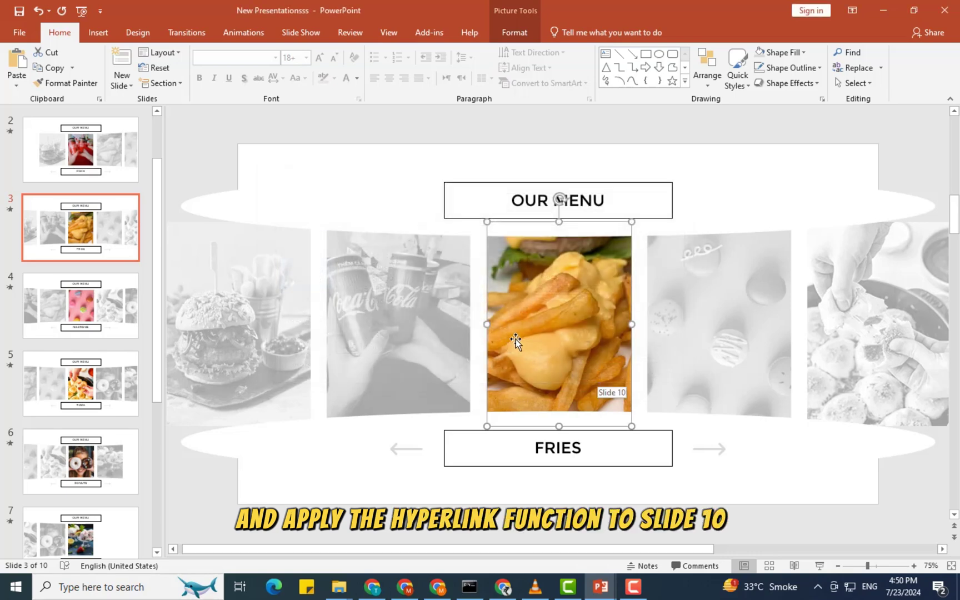
# Step: Paste the FRIES title, arrows and description onto slide 10 and relink its back arrow to slide 3
pyautogui.keyDown('ctrl'); pyautogui.click(489, 338); pyautogui.keyUp('ctrl')
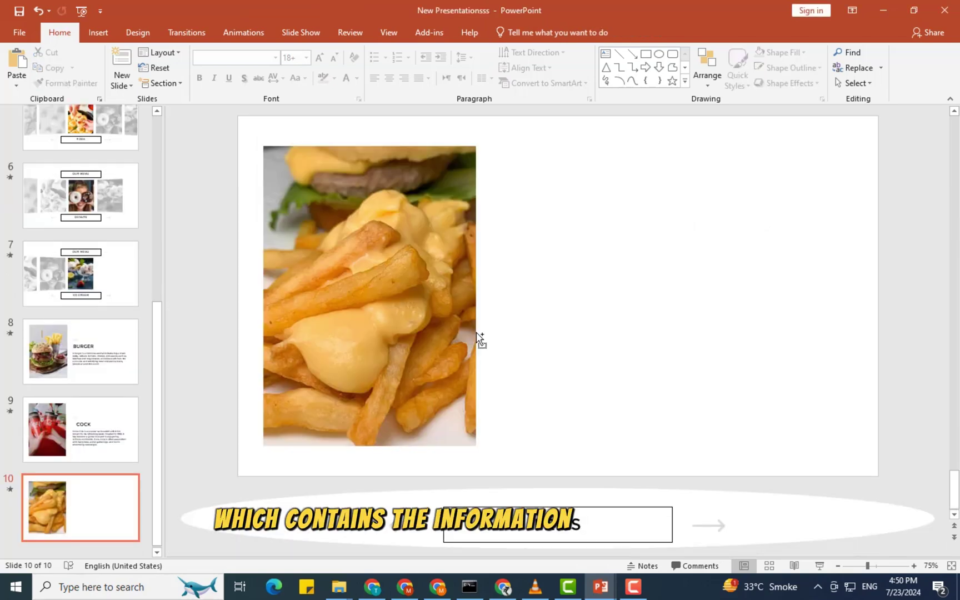
pyautogui.hotkey('ctrl', 'v')
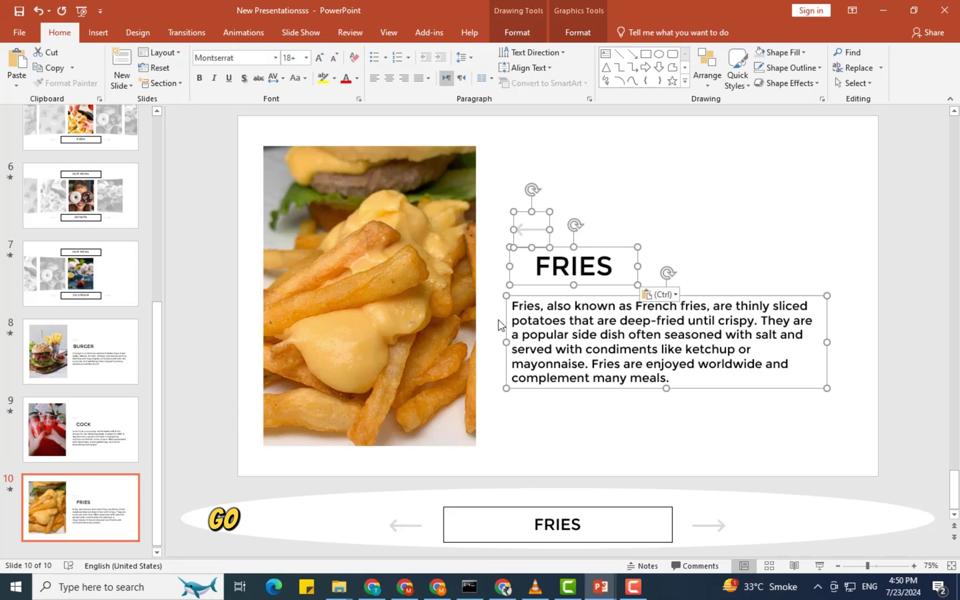
pyautogui.click(539, 230)
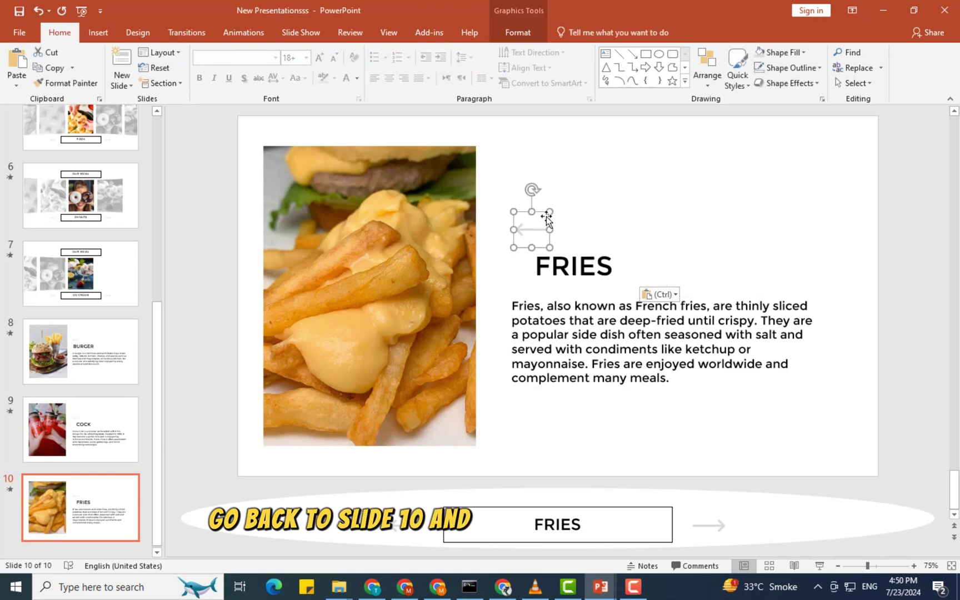
pyautogui.rightClick(548, 222)
pyautogui.click(586, 364)
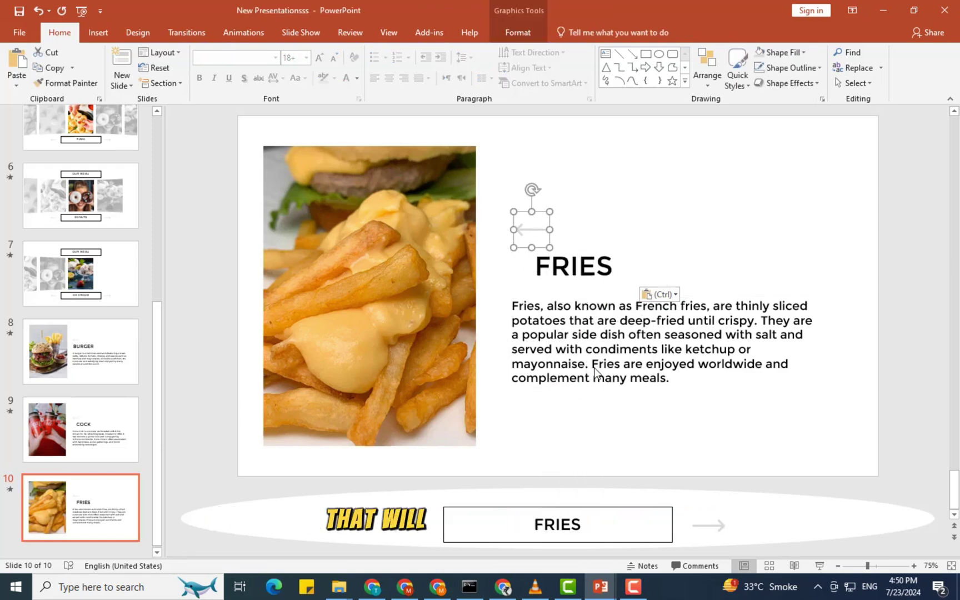
pyautogui.click(376, 314)
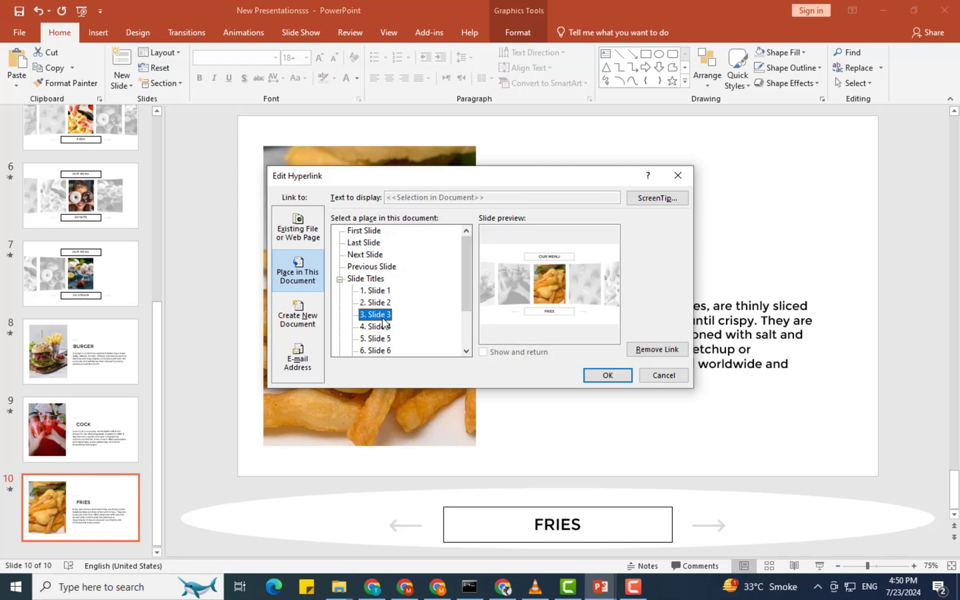
pyautogui.click(607, 376)
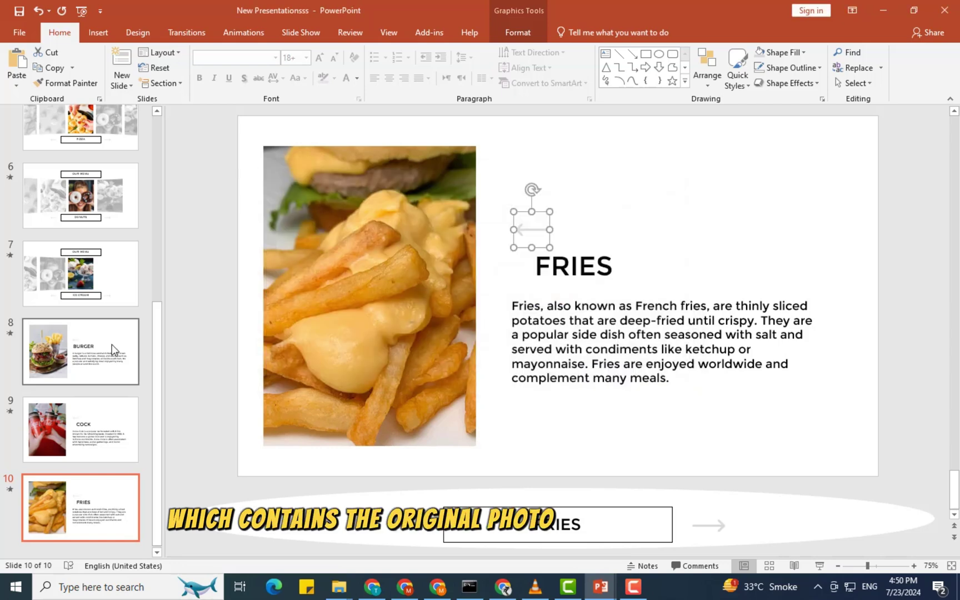
pyautogui.scroll(6, 112, 349)
# Step: Duplicate the MACRONS slide and move the copy to the end as slide 11
pyautogui.click(122, 320)
pyautogui.rightClick(123, 320)
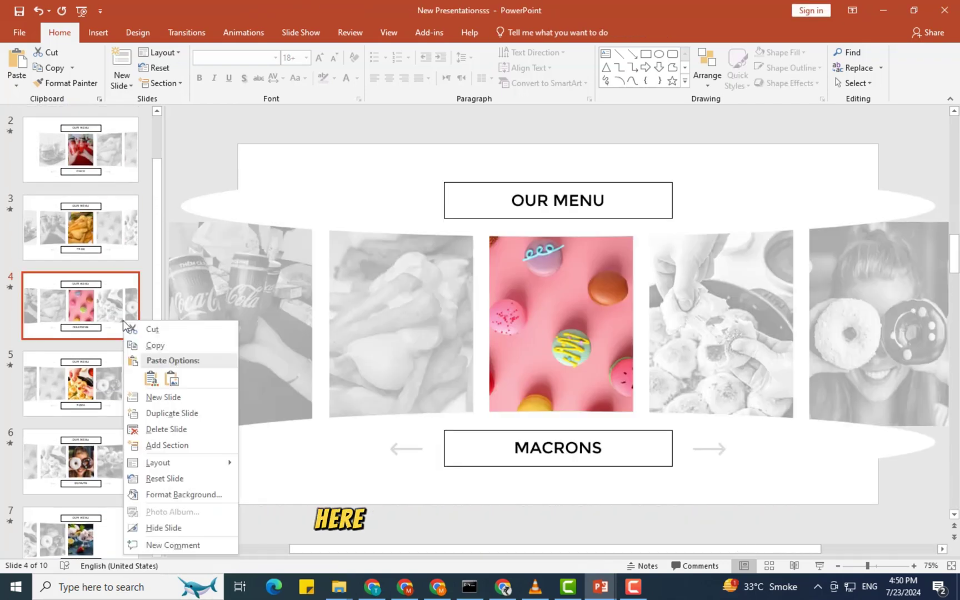
pyautogui.click(170, 413)
pyautogui.moveTo(81, 383); pyautogui.dragTo(90, 526)
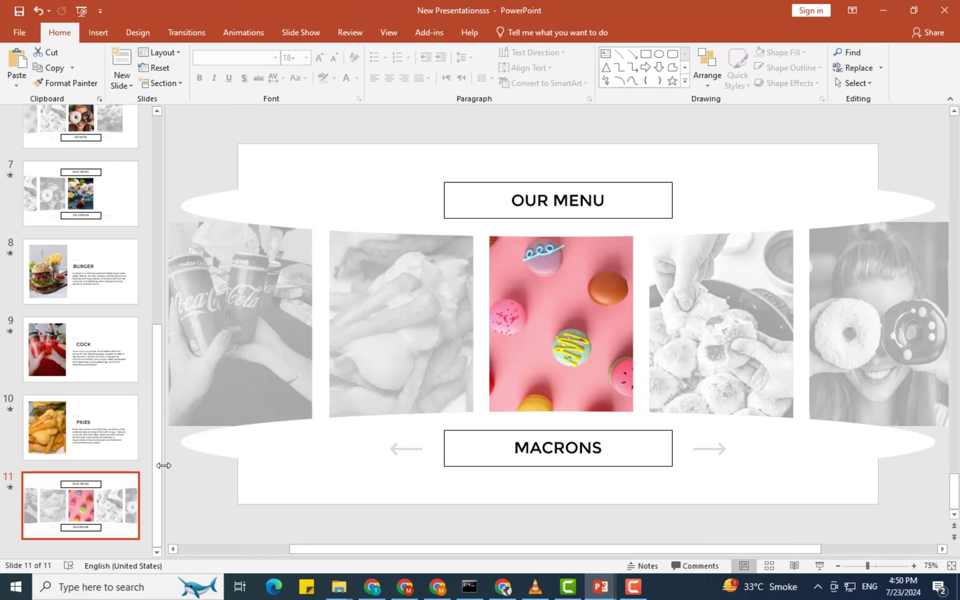
# Step: Move the MACRONS and OUR MENU banners off the slide, then delete the three images left of the macarons
pyautogui.scroll(-3, 377, 400)
pyautogui.click(466, 418)
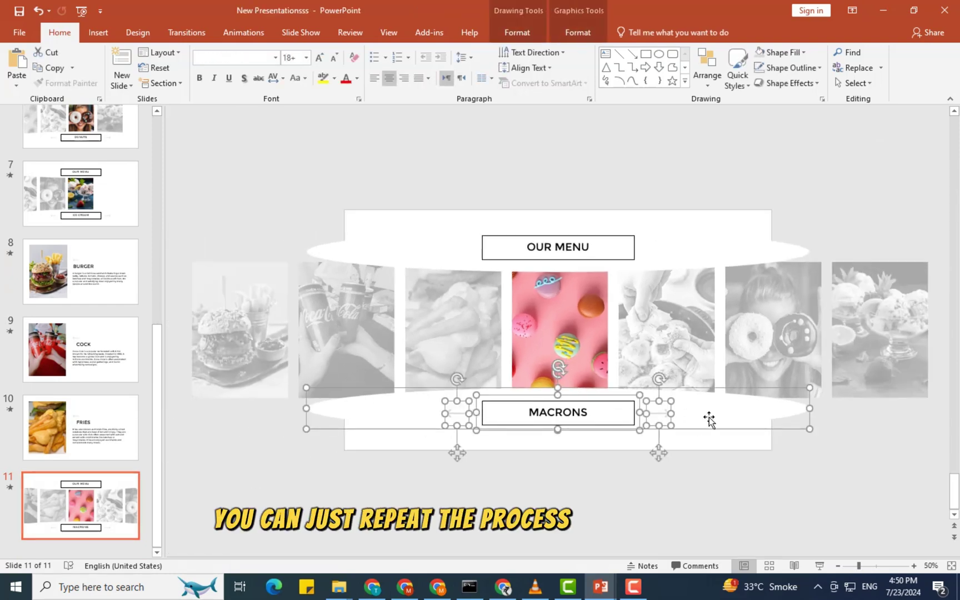
pyautogui.moveTo(710, 420); pyautogui.dragTo(709, 489)
pyautogui.moveTo(708, 248); pyautogui.dragTo(727, 166)
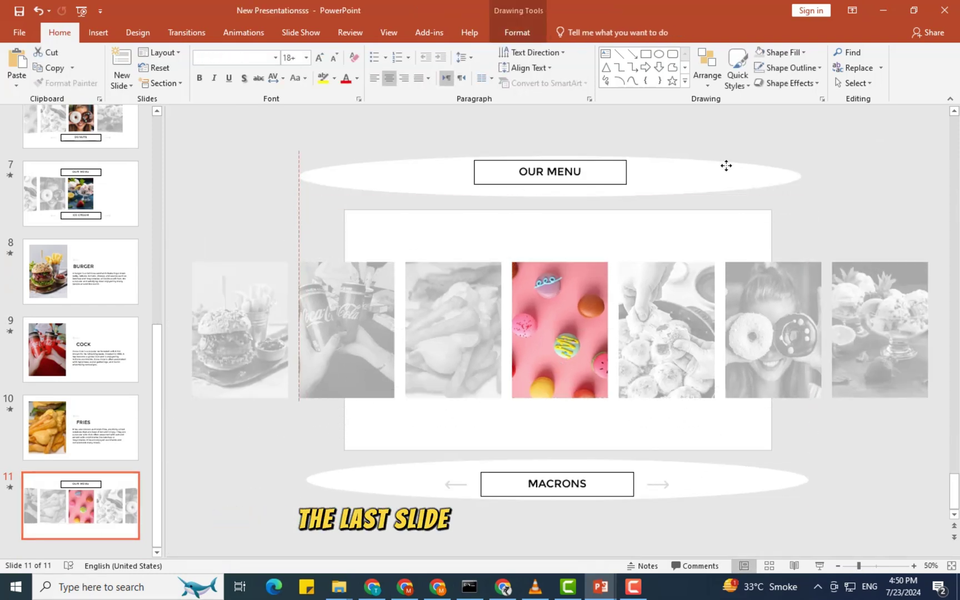
pyautogui.moveTo(184, 223); pyautogui.dragTo(527, 429)
pyautogui.press('Delete')
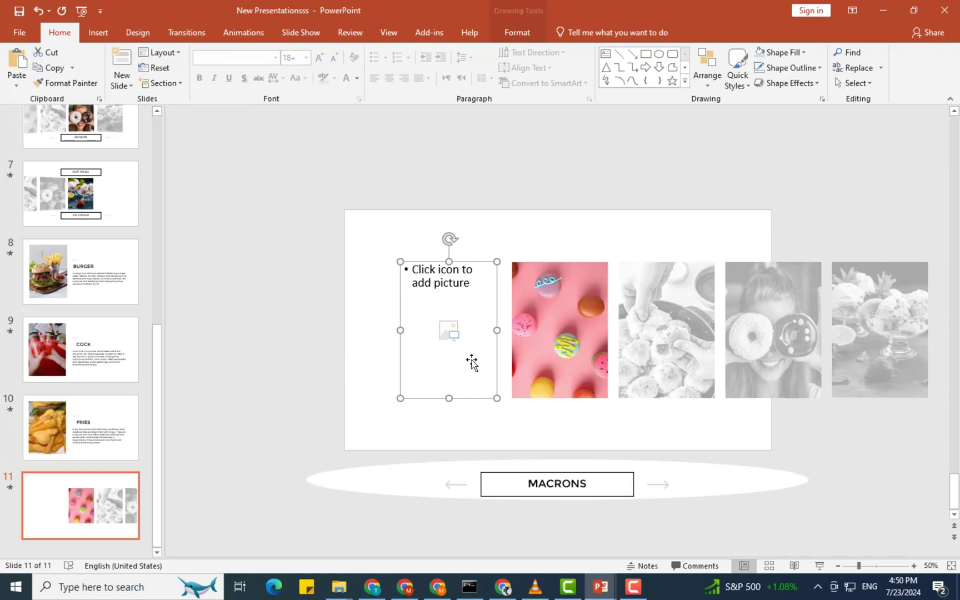